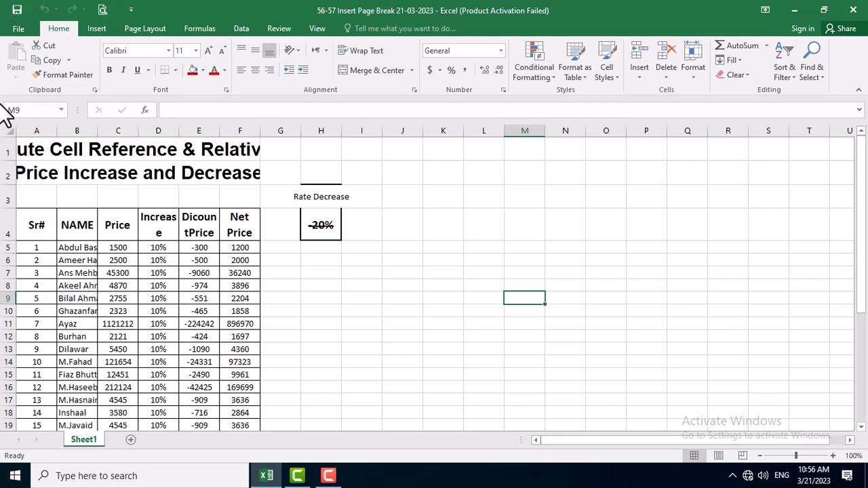
# Look over the price table, check the sheet in print preview, and return to the worksheet.
pyautogui.scroll(-3, 248, 252)
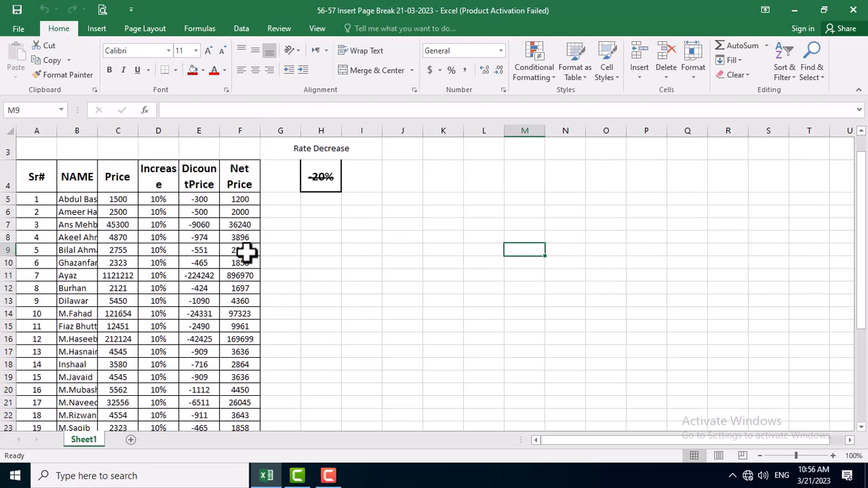
pyautogui.scroll(-2, 252, 259)
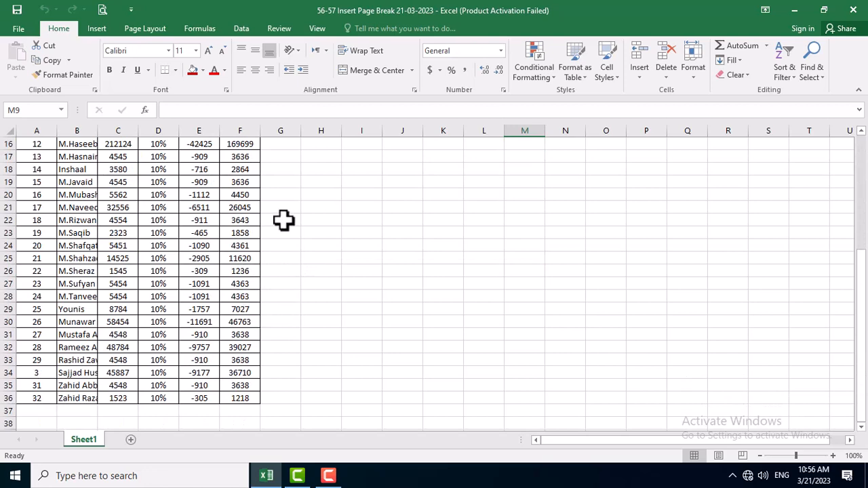
pyautogui.scroll(5, 344, 265)
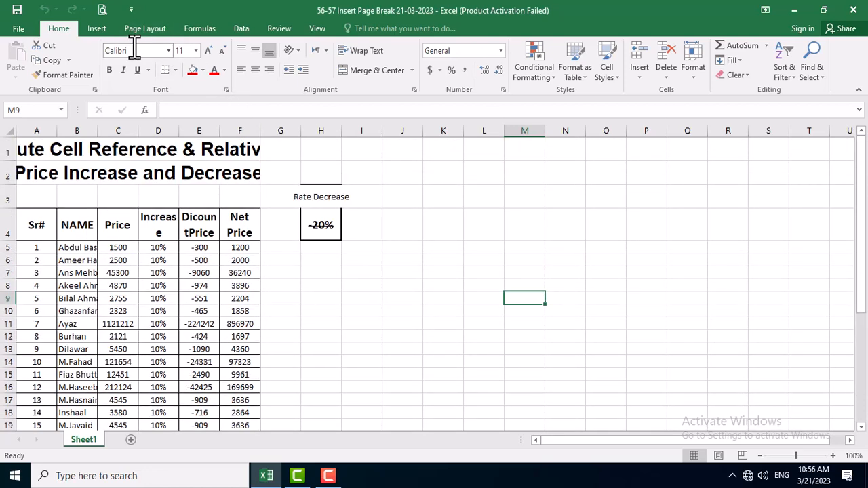
pyautogui.click(103, 12)
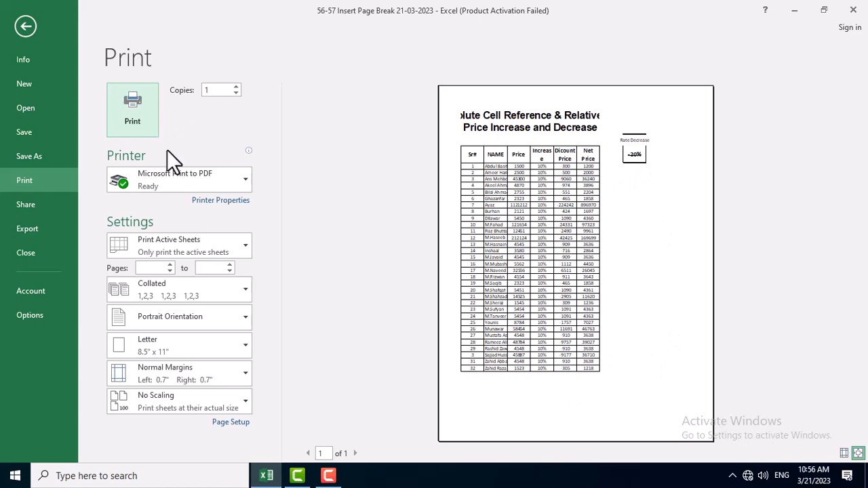
pyautogui.press('Escape')
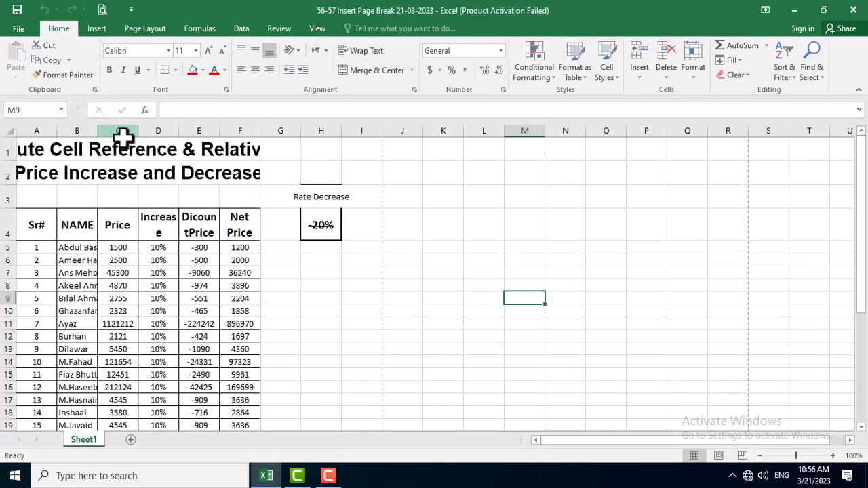
# Examine where the dashed page break lines fall around the price table.
pyautogui.scroll(-1, 331, 229)
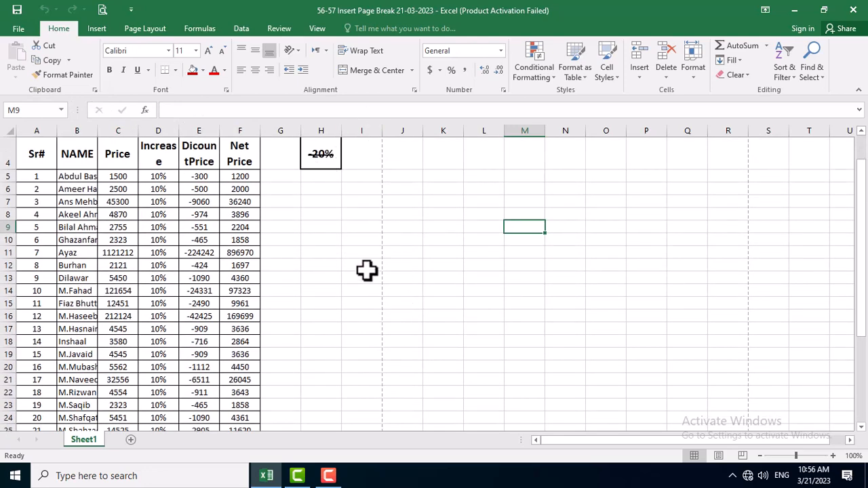
pyautogui.scroll(1, 366, 270)
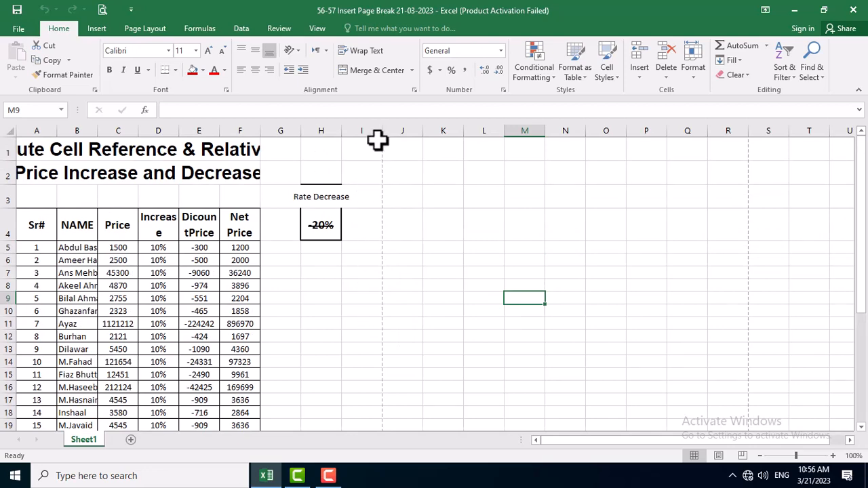
pyautogui.scroll(-5, 383, 393)
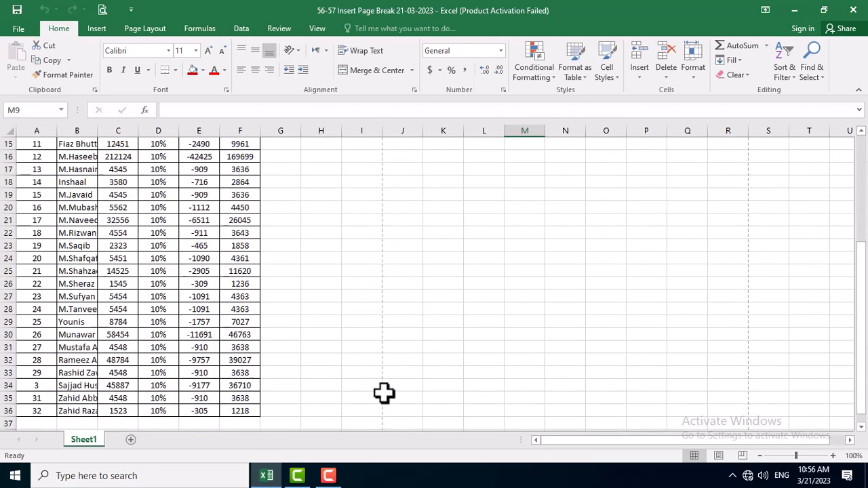
pyautogui.scroll(-3, 383, 393)
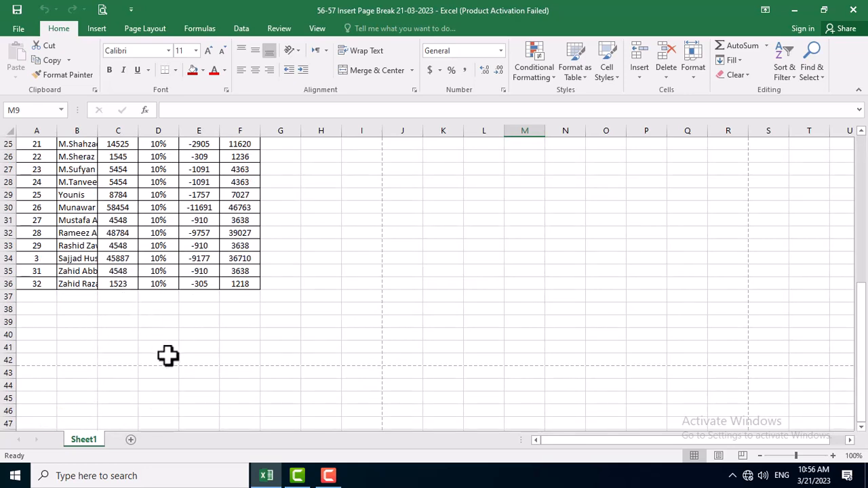
pyautogui.scroll(8, 168, 355)
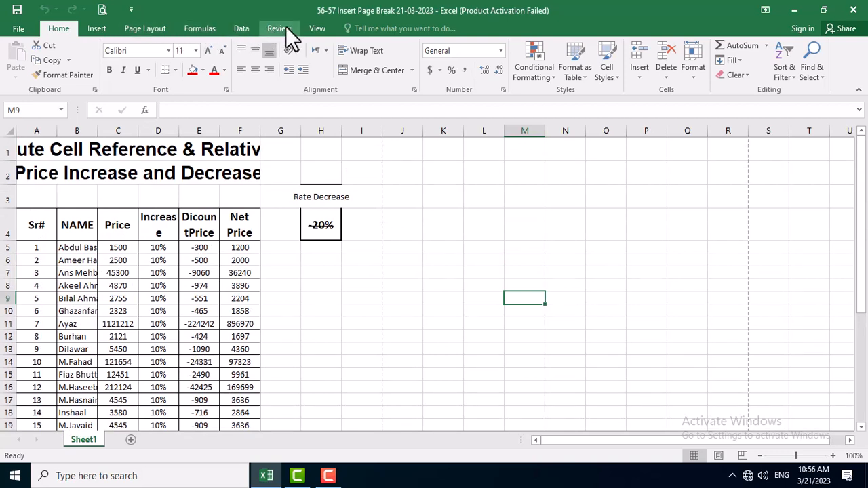
# Switch the worksheet to Page Break Preview and look over the page boundaries.
pyautogui.click(311, 28)
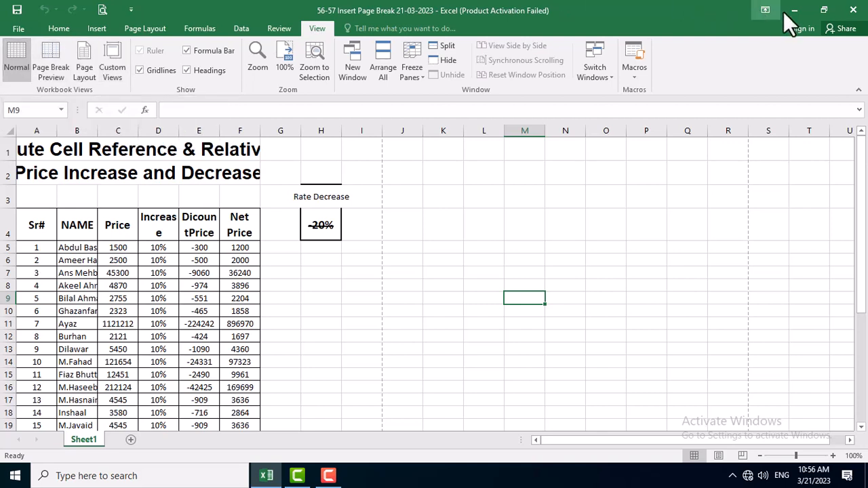
pyautogui.click(822, 10)
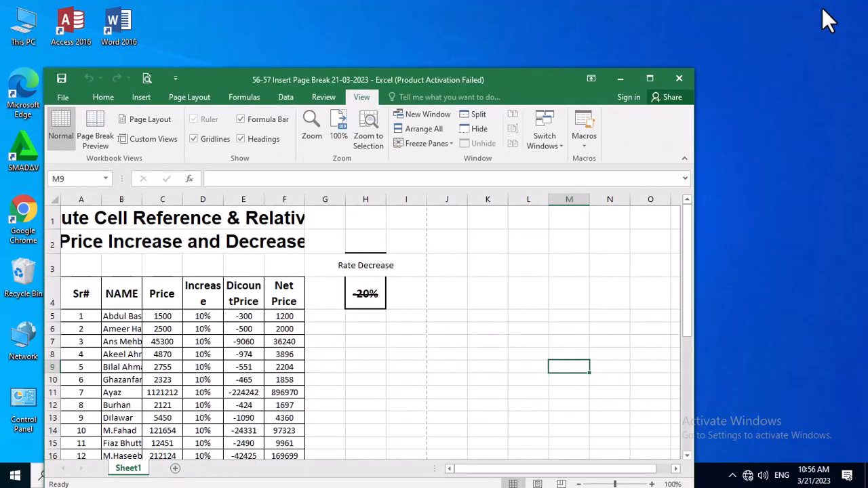
pyautogui.click(644, 80)
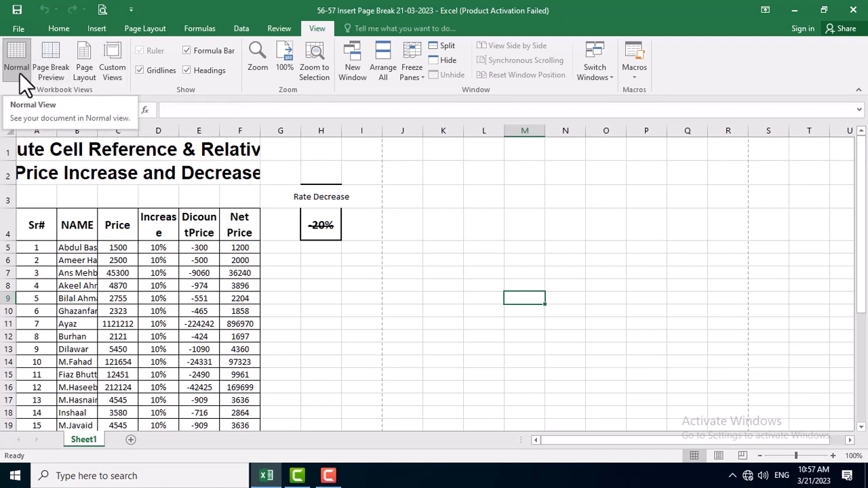
pyautogui.click(55, 53)
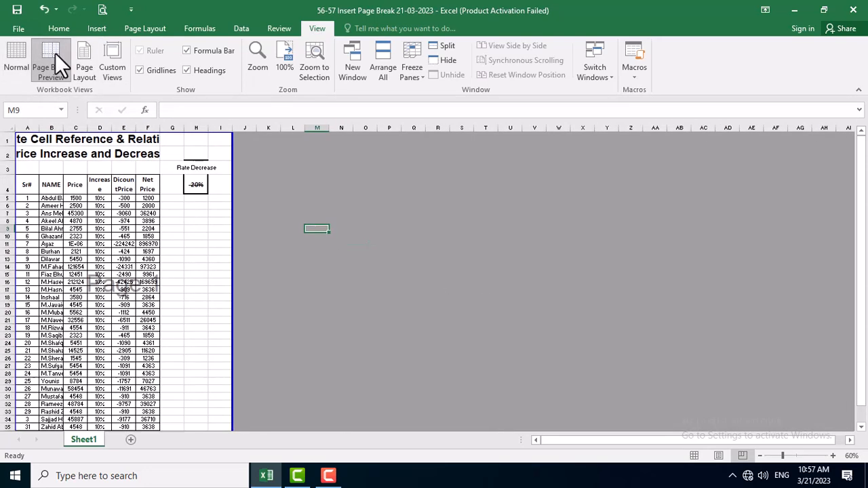
pyautogui.scroll(-3, 257, 212)
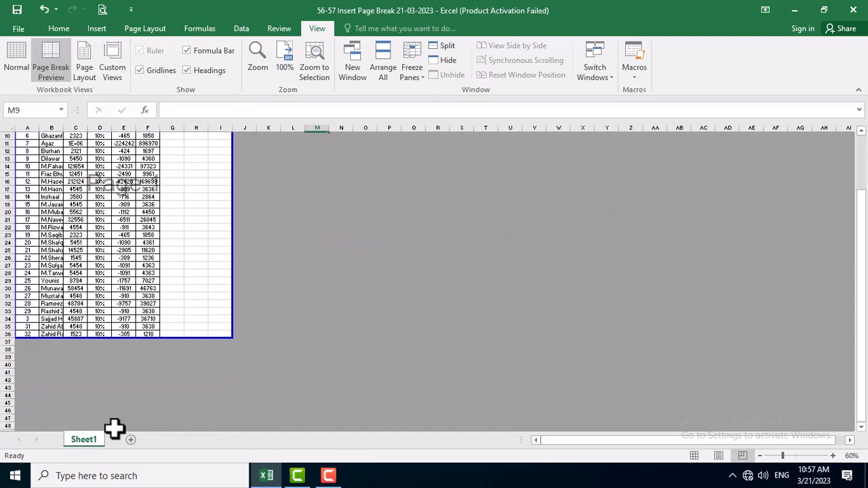
pyautogui.scroll(3, 196, 265)
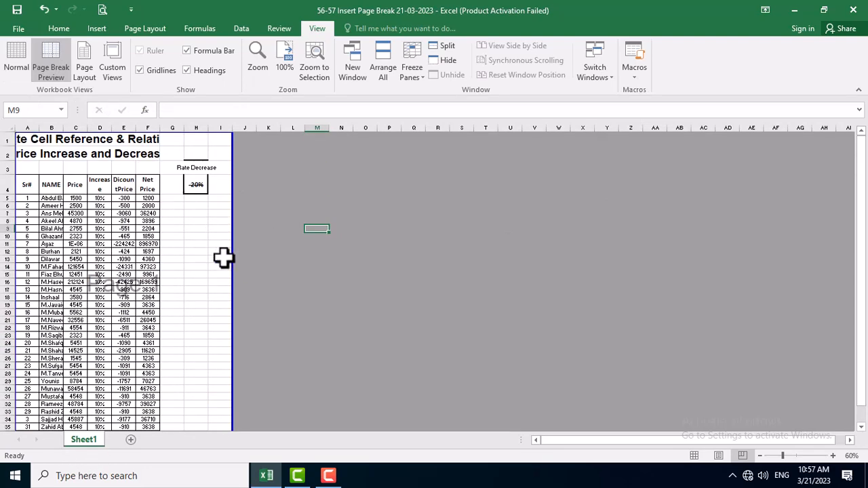
# Extend the print area's outer boundary from the Rate Decrease section out to the end of column V and review the pages.
pyautogui.moveTo(234, 264); pyautogui.dragTo(534, 277)
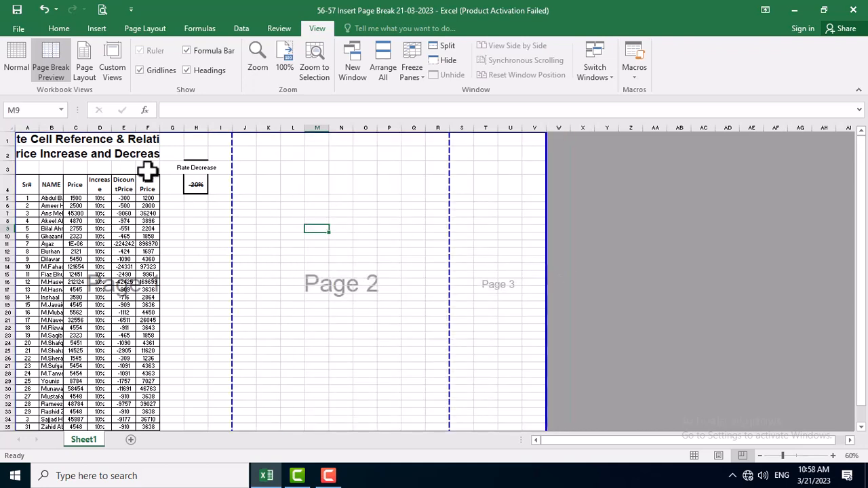
pyautogui.scroll(-2, 219, 188)
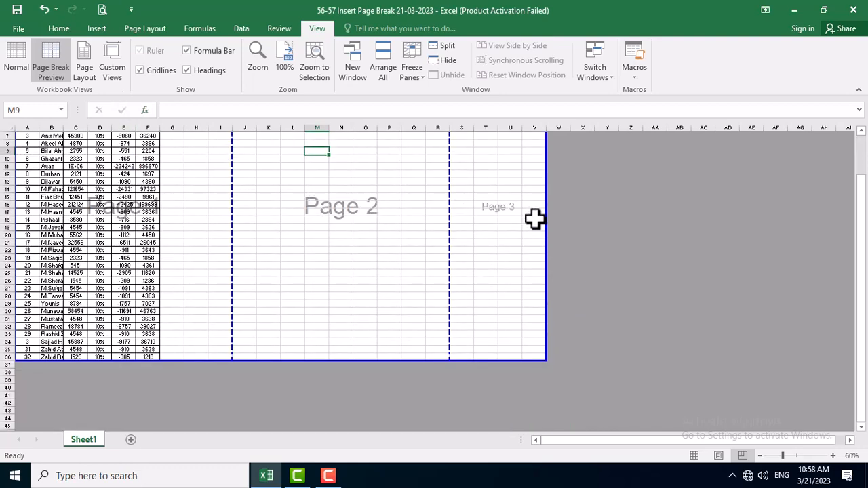
pyautogui.scroll(2, 503, 270)
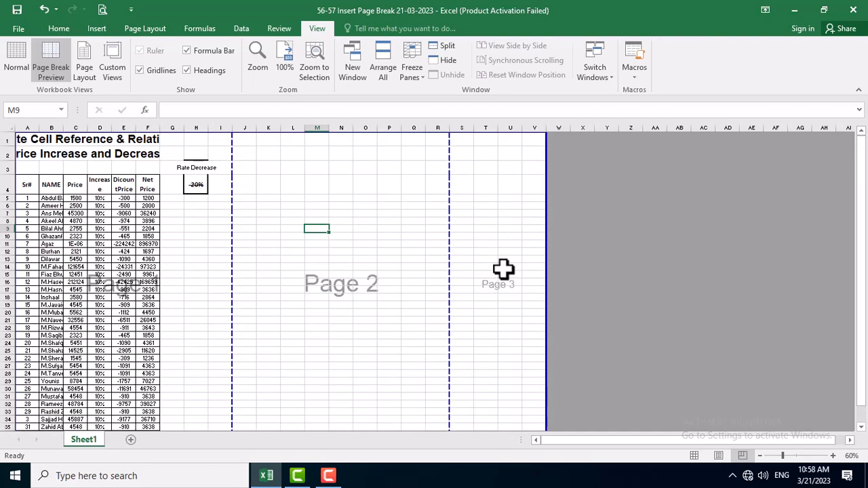
pyautogui.scroll(-2, 503, 270)
pyautogui.scroll(2, 508, 271)
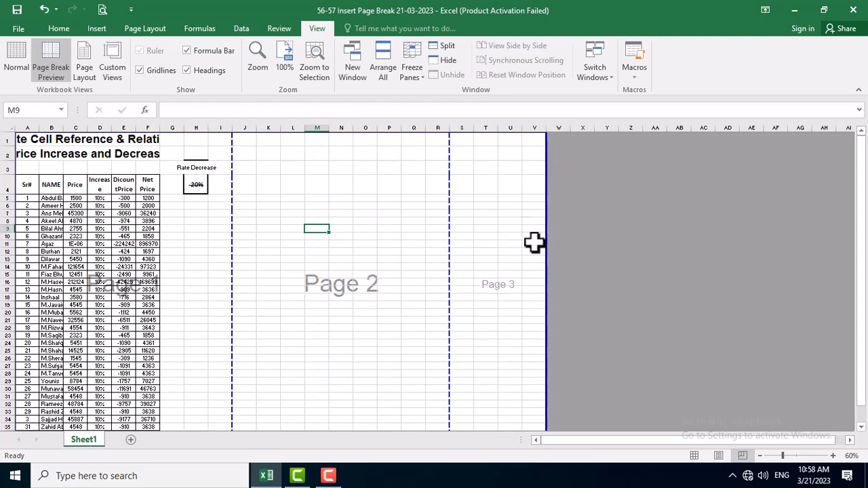
pyautogui.scroll(-2, 560, 313)
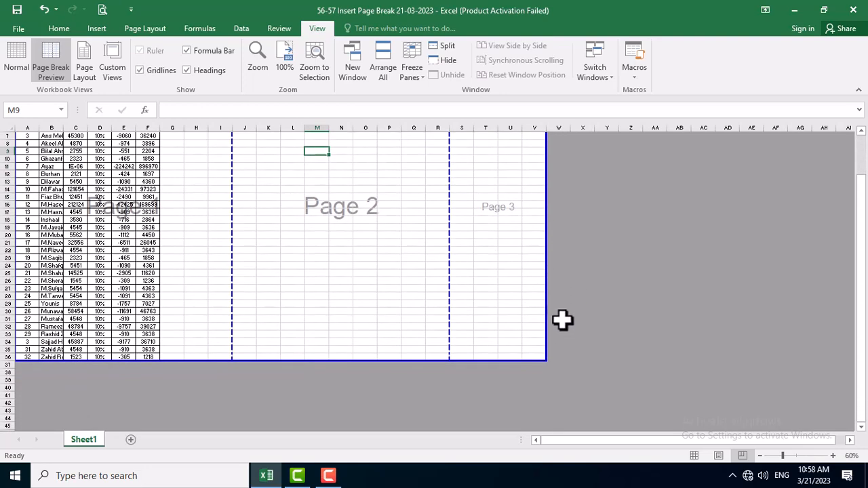
pyautogui.scroll(1, 561, 318)
pyautogui.scroll(1, 563, 326)
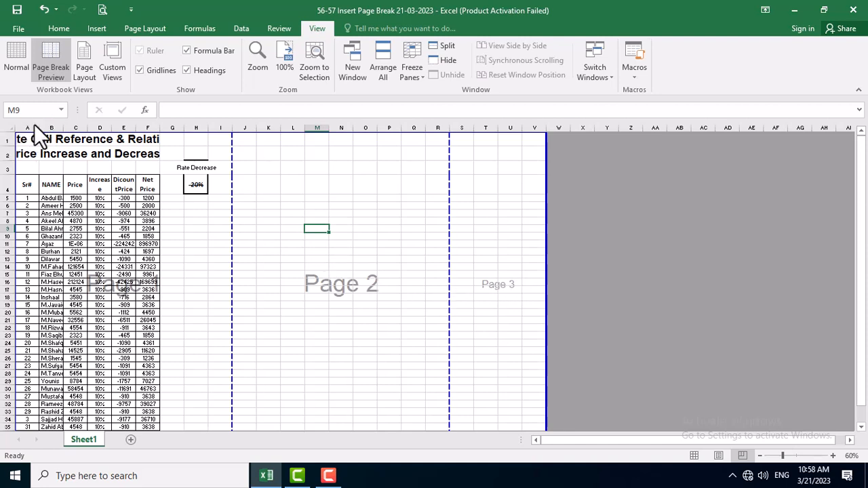
# Fit the widths of columns B through F to their contents.
pyautogui.moveTo(63, 126); pyautogui.dragTo(74, 126)
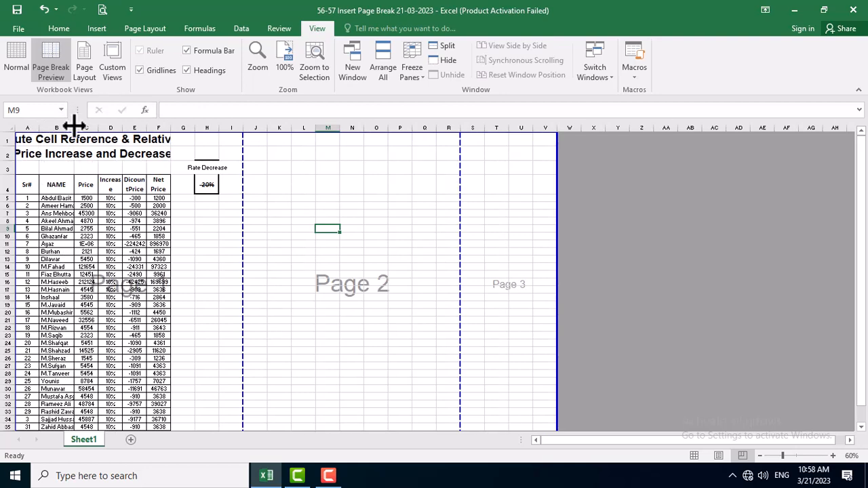
pyautogui.doubleClick(74, 126)
pyautogui.doubleClick(110, 128)
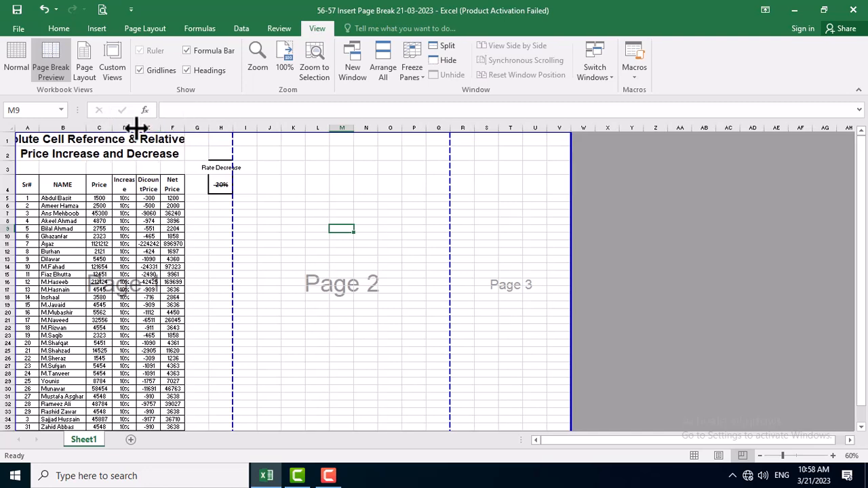
pyautogui.doubleClick(135, 128)
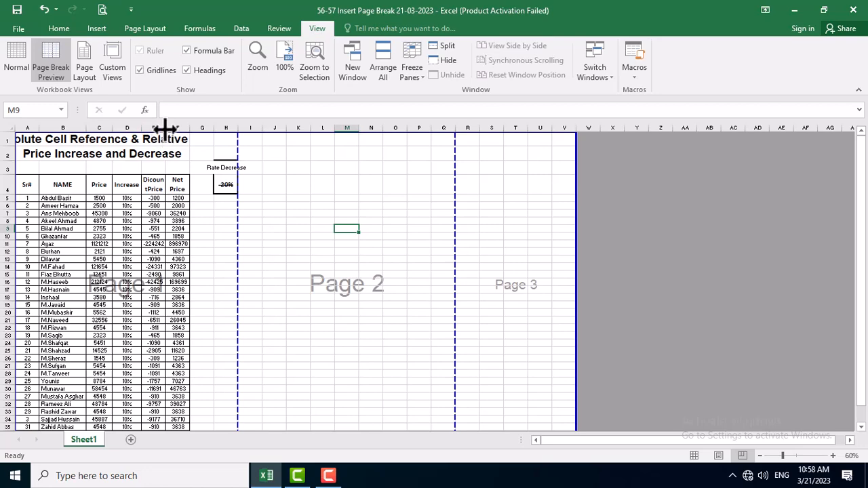
pyautogui.doubleClick(166, 128)
pyautogui.doubleClick(204, 128)
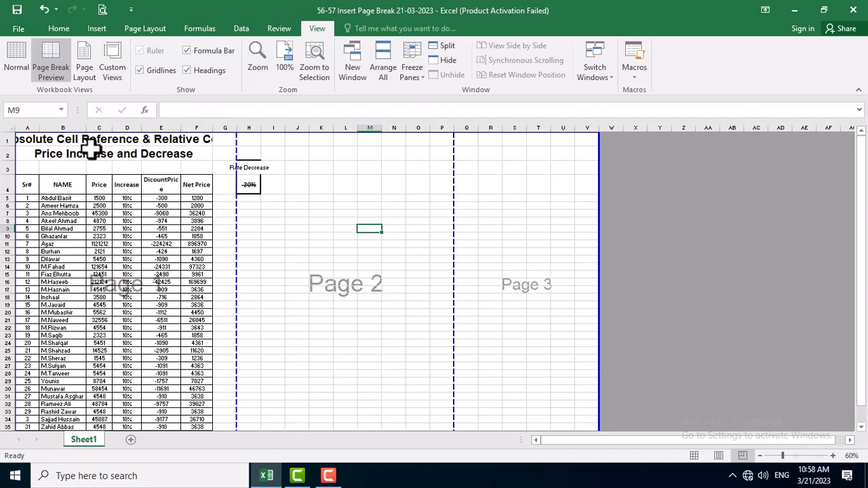
# Widen column B and the empty column G slightly.
pyautogui.moveTo(86, 127); pyautogui.dragTo(96, 127)
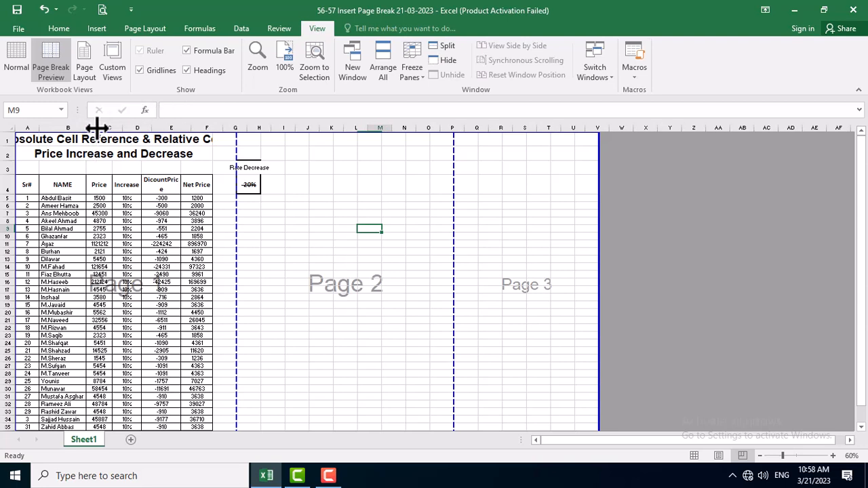
pyautogui.click(221, 205)
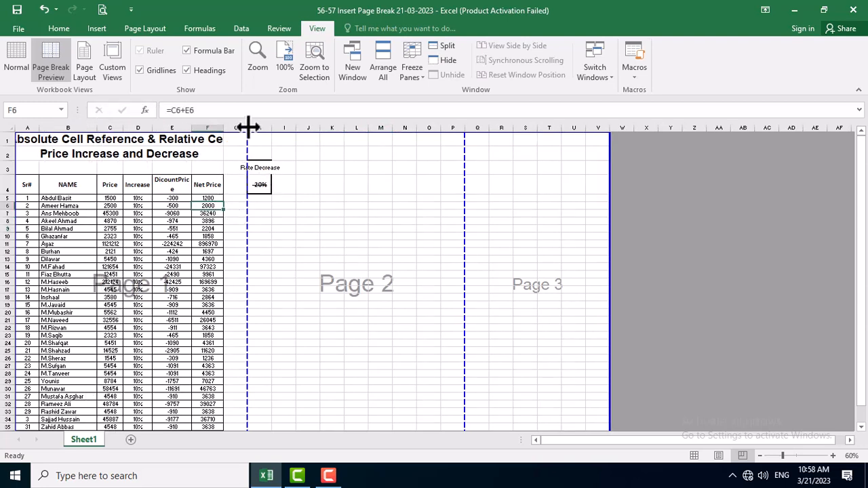
pyautogui.moveTo(247, 127); pyautogui.dragTo(258, 125)
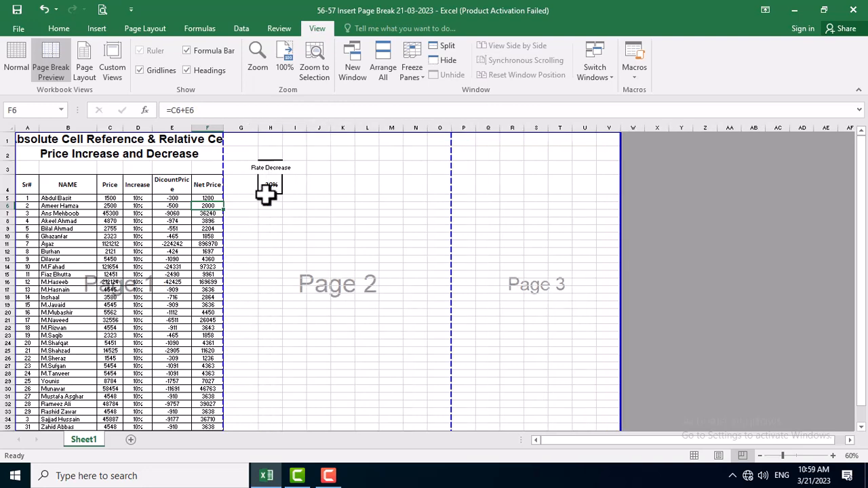
pyautogui.click(271, 221)
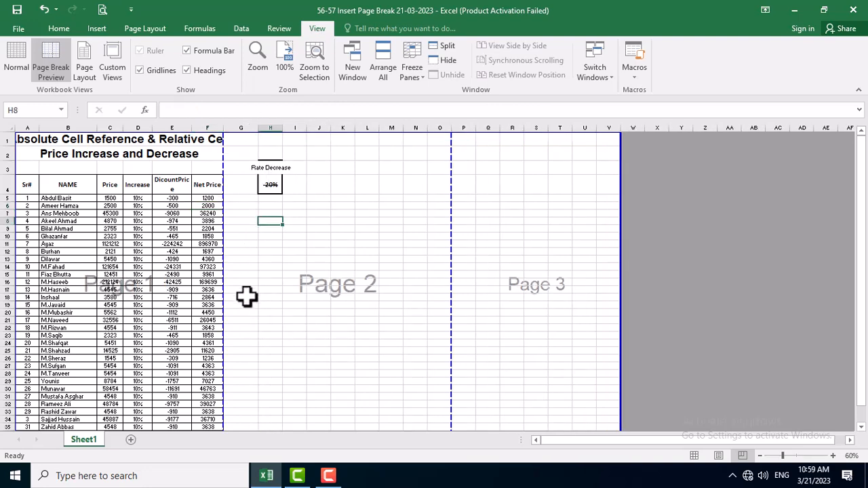
# Pull the print area's outer vertical boundary in to the end of column O.
pyautogui.scroll(-3, 486, 257)
pyautogui.scroll(3, 544, 292)
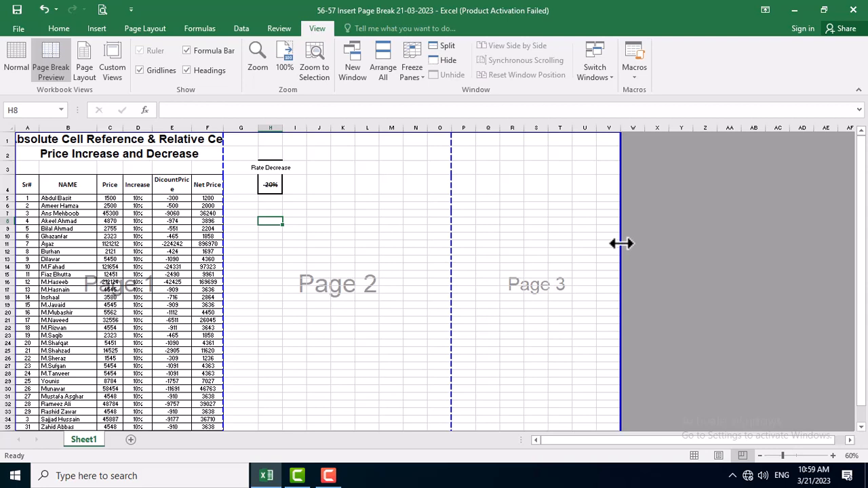
pyautogui.moveTo(621, 243); pyautogui.dragTo(450, 259)
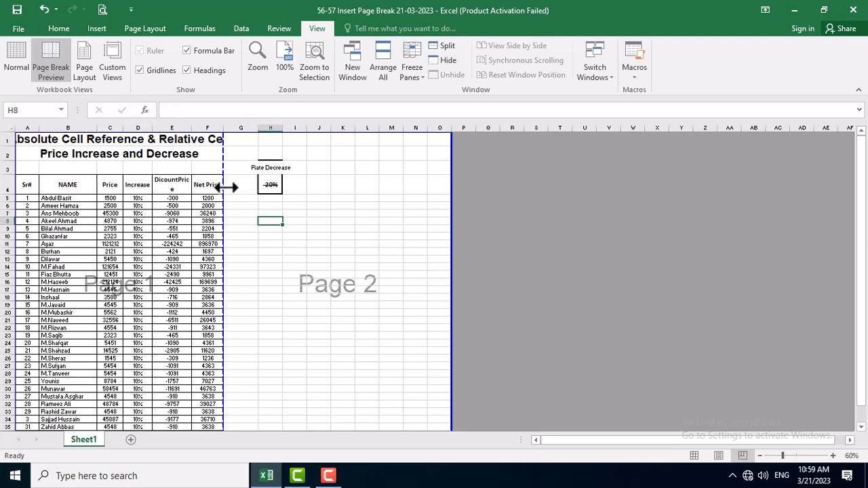
# Switch the worksheet to Page Layout view and look through its pages.
pyautogui.click(89, 70)
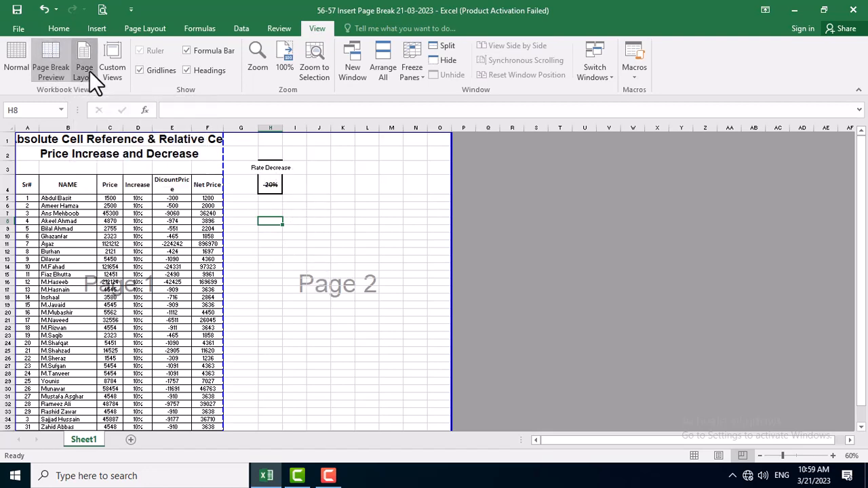
pyautogui.scroll(-15, 599, 278)
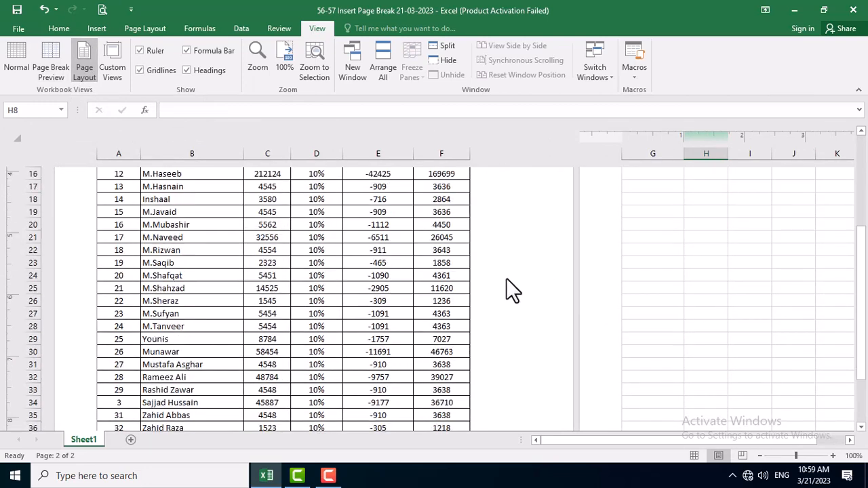
pyautogui.scroll(-15, 568, 349)
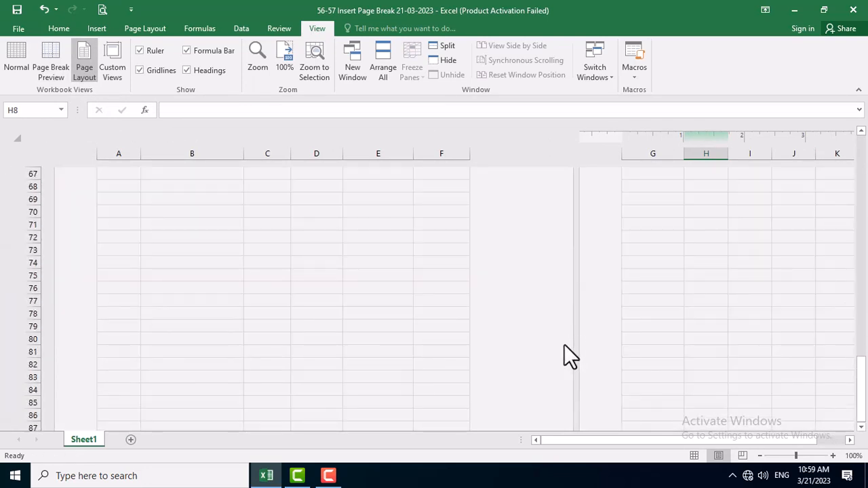
# Look through both pages in Page Layout view, including their header and footer areas and the end of the table.
pyautogui.scroll(-5, 397, 348)
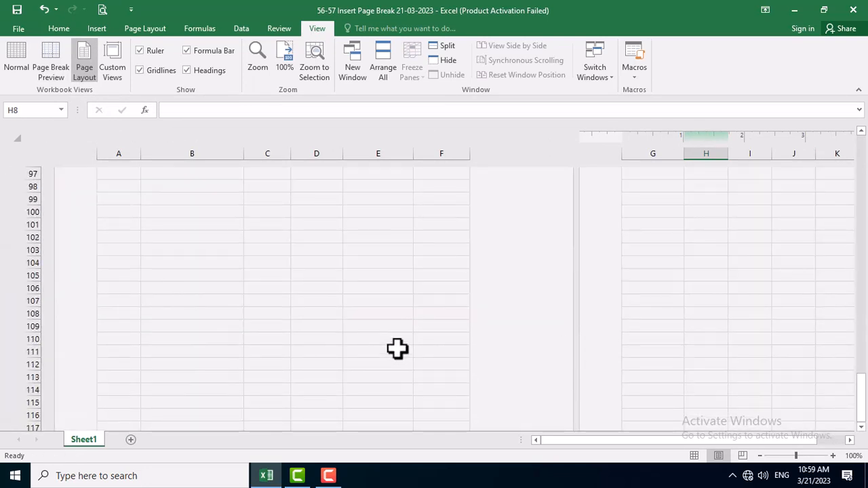
pyautogui.scroll(6, 442, 344)
pyautogui.scroll(5, 442, 345)
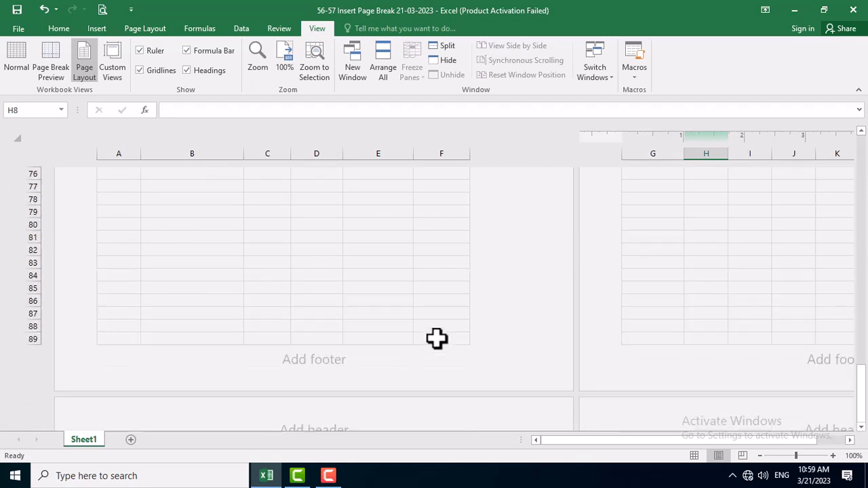
pyautogui.scroll(12, 377, 349)
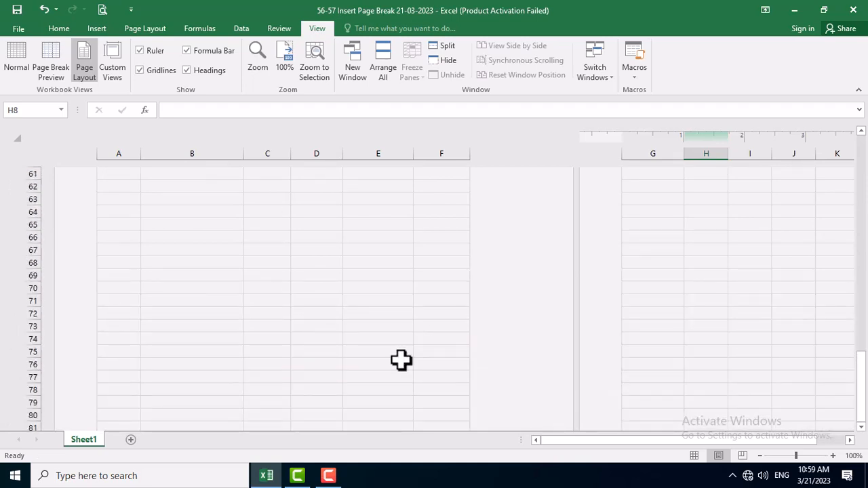
pyautogui.scroll(13, 413, 344)
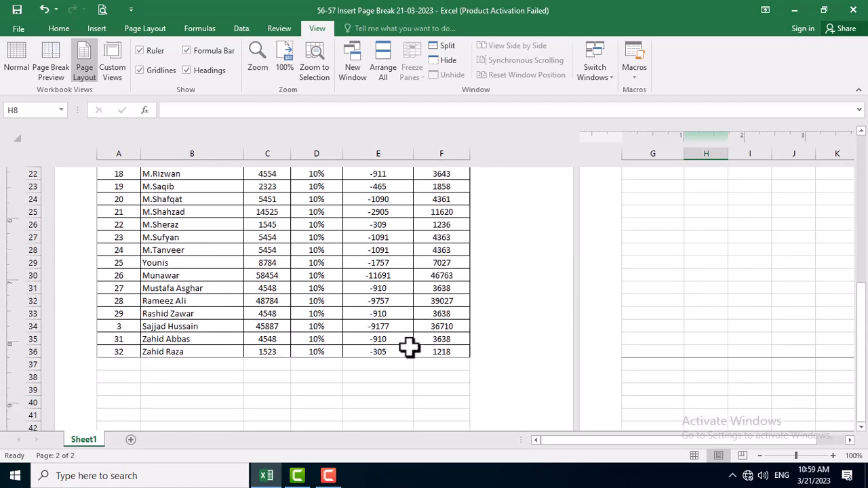
pyautogui.moveTo(561, 440); pyautogui.dragTo(640, 427)
pyautogui.moveTo(584, 438); pyautogui.dragTo(584, 438)
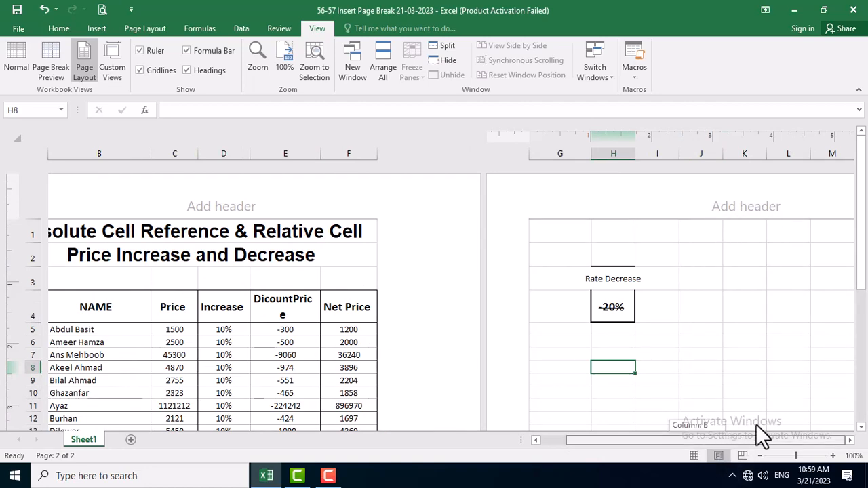
pyautogui.scroll(-10, 775, 264)
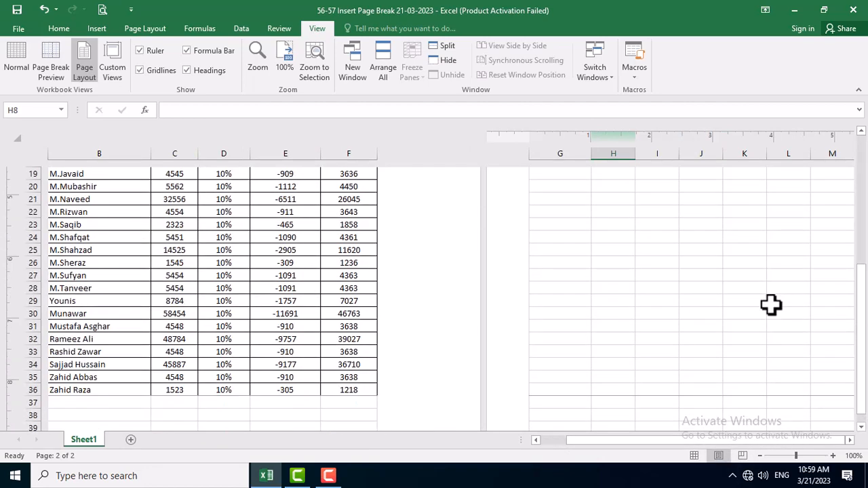
pyautogui.scroll(-1, 748, 348)
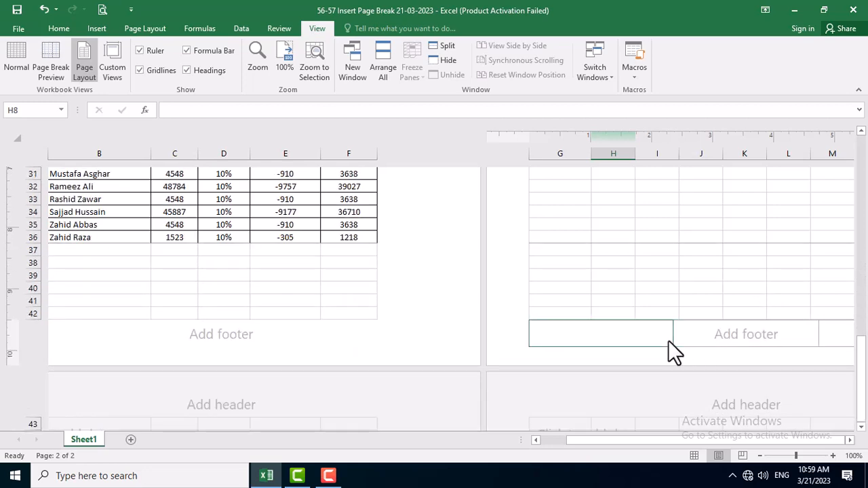
pyautogui.scroll(11, 614, 370)
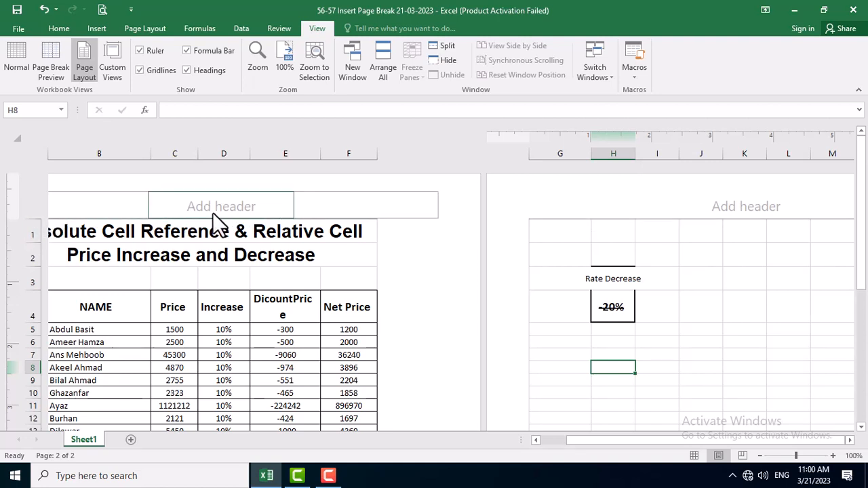
pyautogui.scroll(-9, 224, 233)
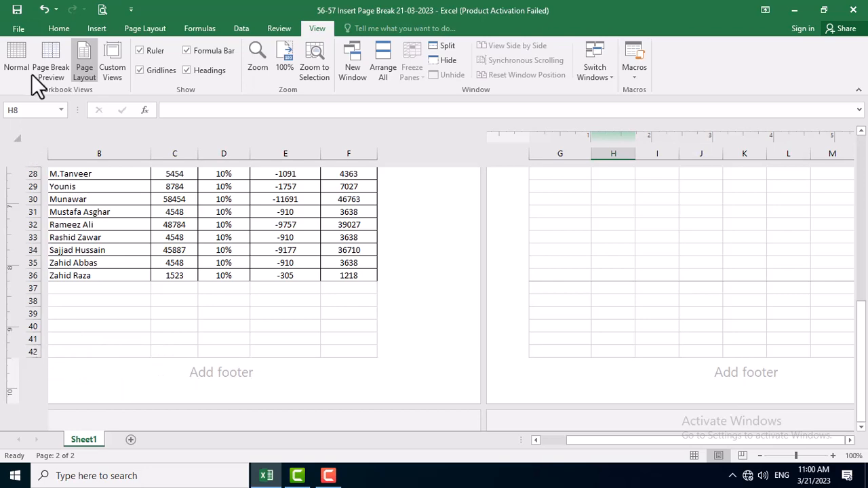
# Switch the worksheet back to Normal view and check where the page boundary lines run around the table.
pyautogui.click(23, 53)
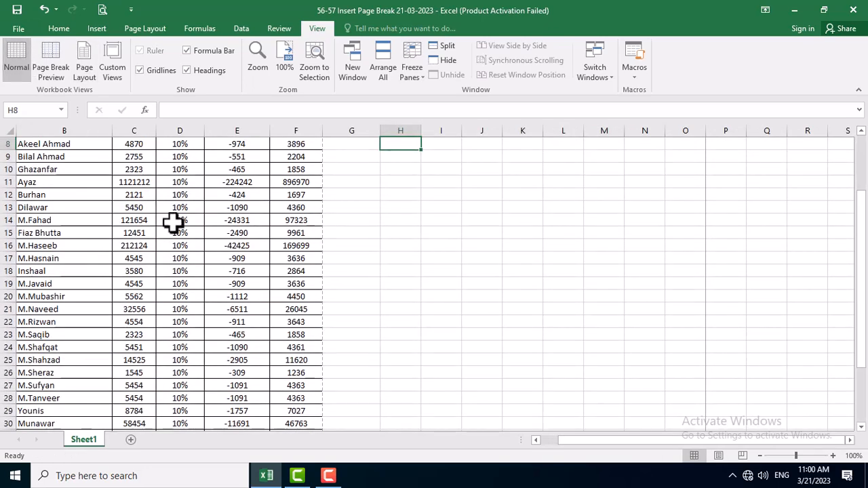
pyautogui.scroll(-6, 179, 226)
pyautogui.scroll(-2, 62, 305)
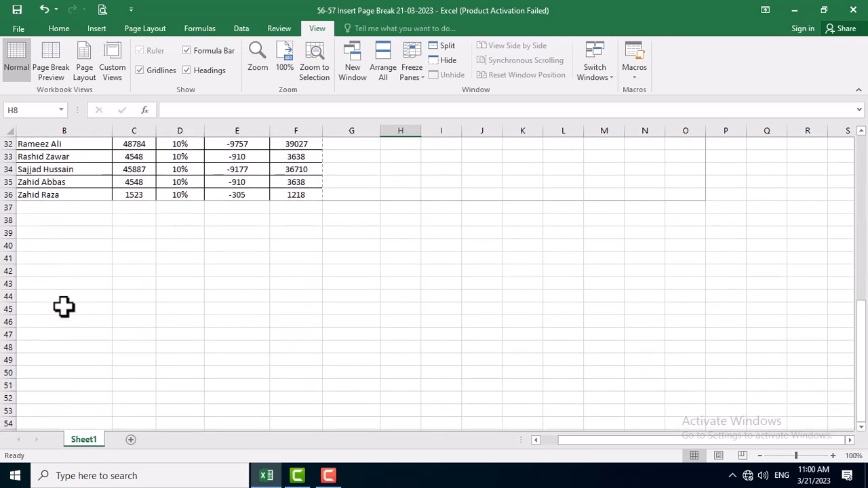
pyautogui.scroll(4, 247, 364)
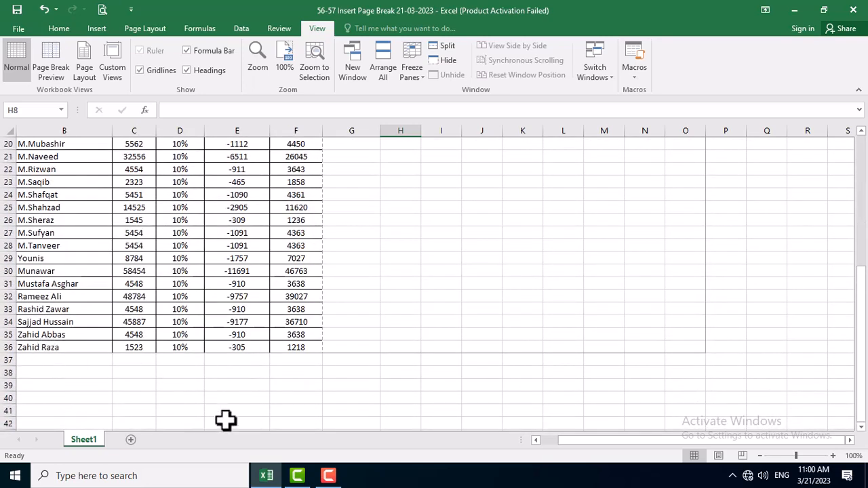
pyautogui.moveTo(567, 440); pyautogui.dragTo(501, 448)
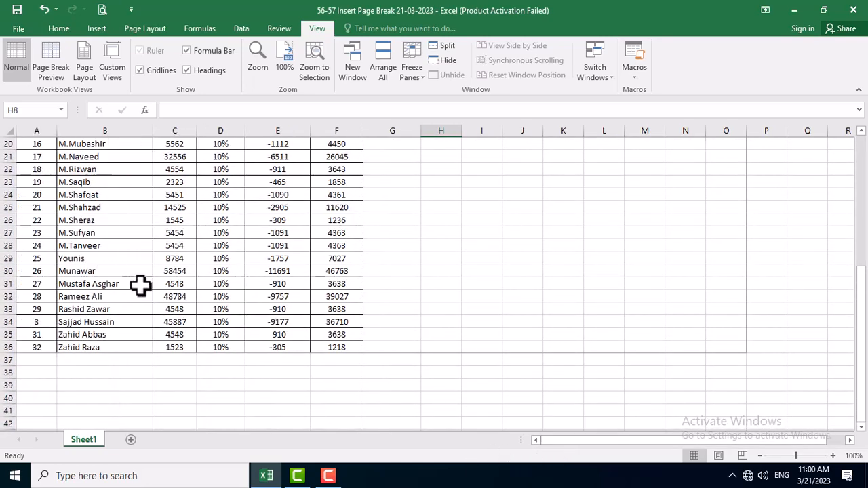
pyautogui.scroll(-2, 132, 288)
pyautogui.scroll(-1, 131, 288)
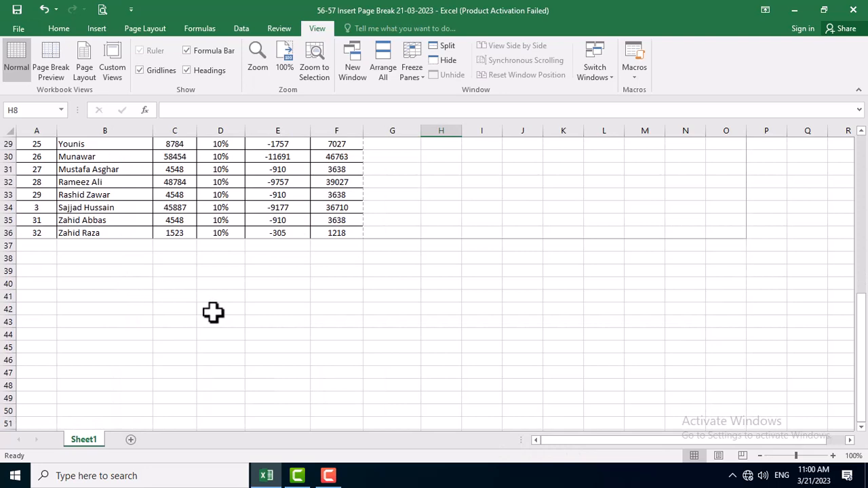
pyautogui.scroll(-2, 230, 334)
pyautogui.scroll(7, 230, 333)
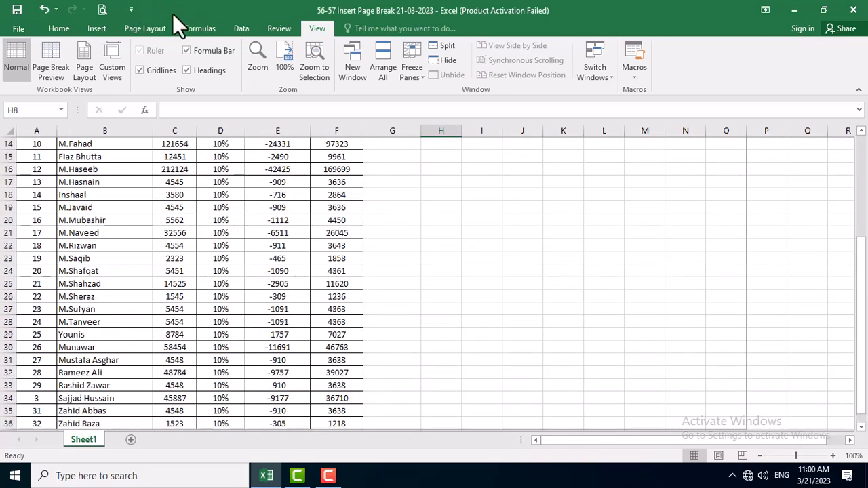
# Check the sheet's print preview, close it, and look over the page boundary lines in the worksheet again.
pyautogui.click(102, 10)
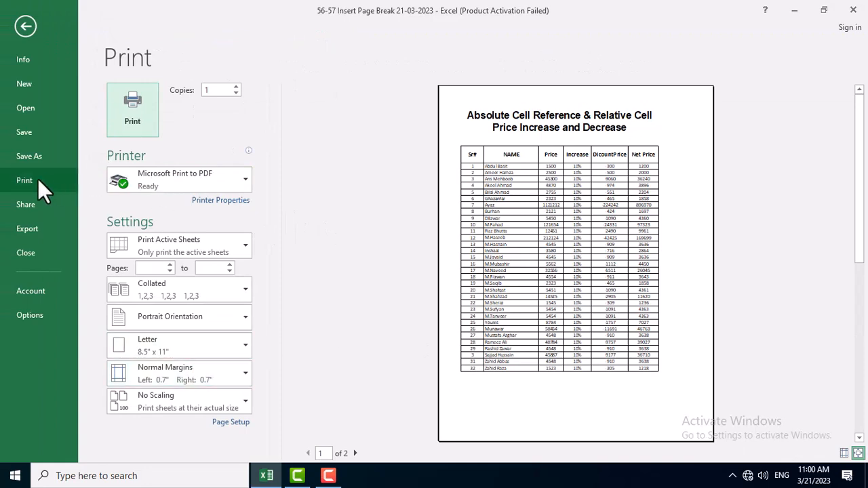
pyautogui.press('Escape')
pyautogui.scroll(-6, 183, 320)
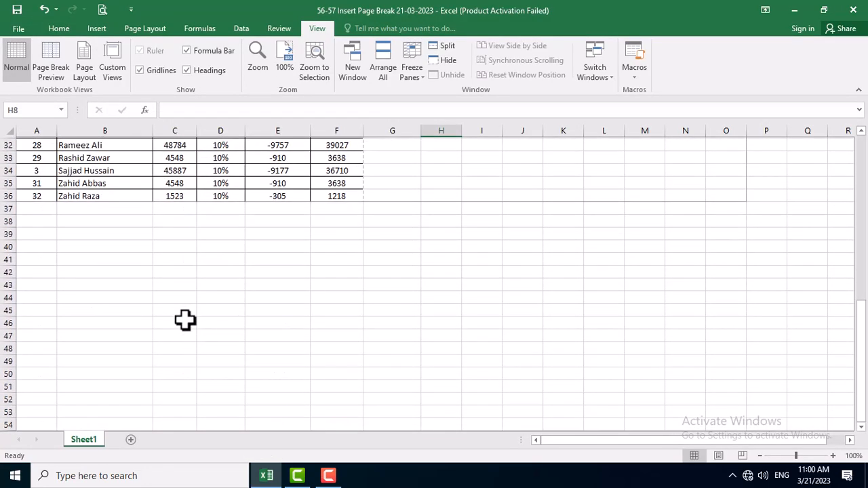
pyautogui.scroll(-6, 185, 320)
pyautogui.scroll(6, 223, 319)
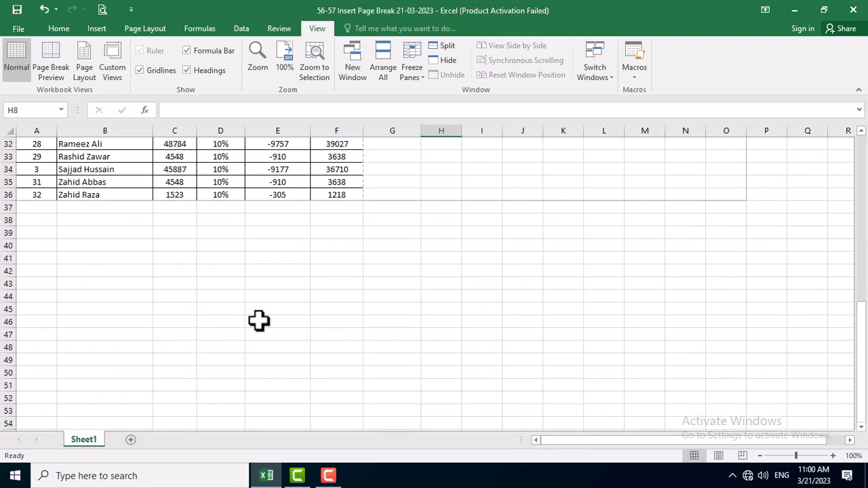
pyautogui.scroll(4, 258, 321)
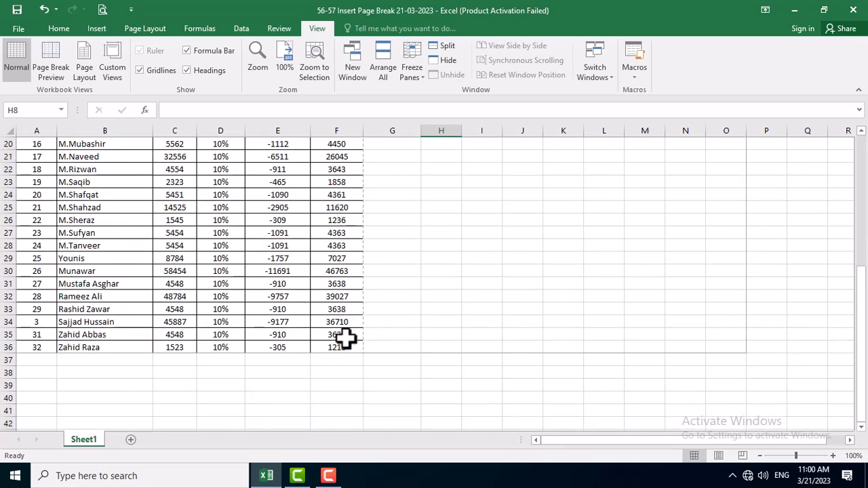
pyautogui.scroll(6, 407, 298)
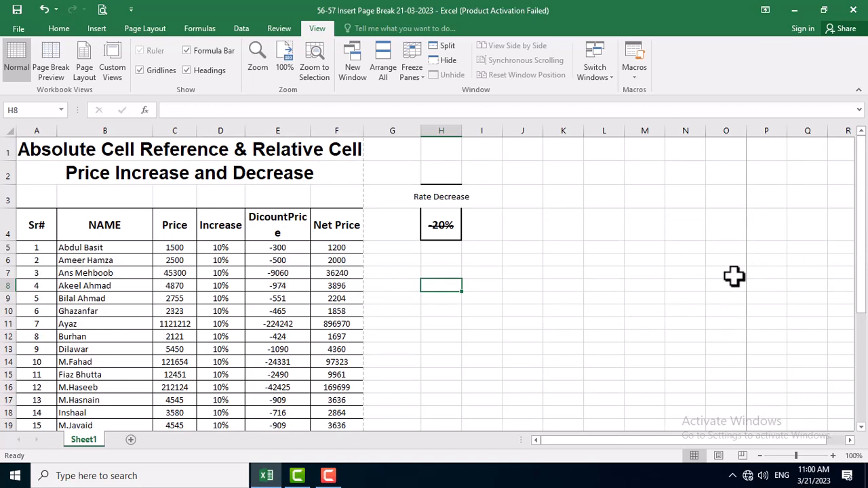
# Select cell B6 and add a custom view named "final" that includes print settings and hidden rows, columns and filter settings.
pyautogui.click(92, 260)
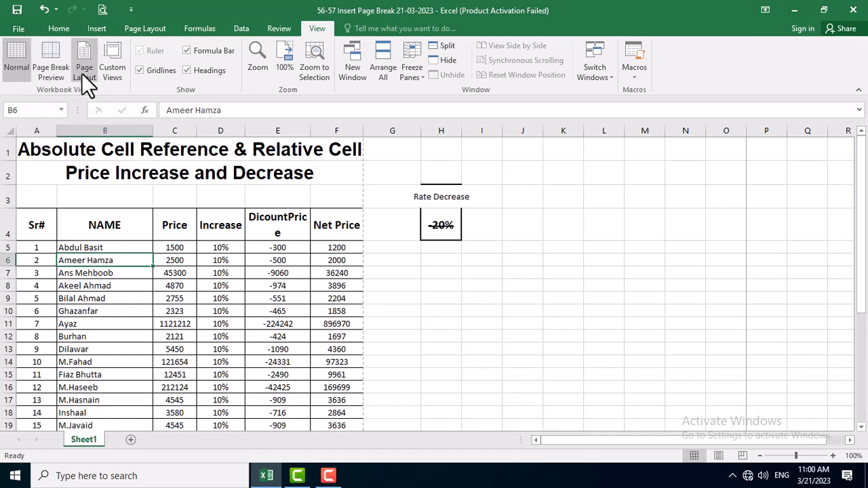
pyautogui.click(120, 65)
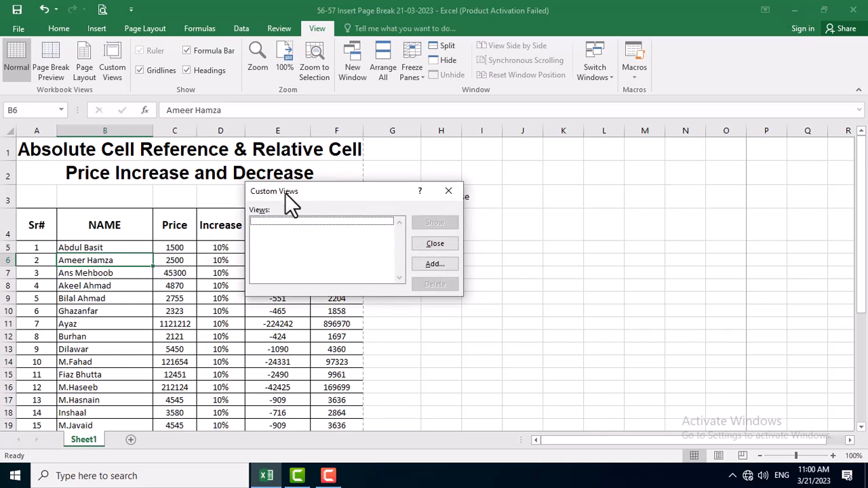
pyautogui.click(429, 264)
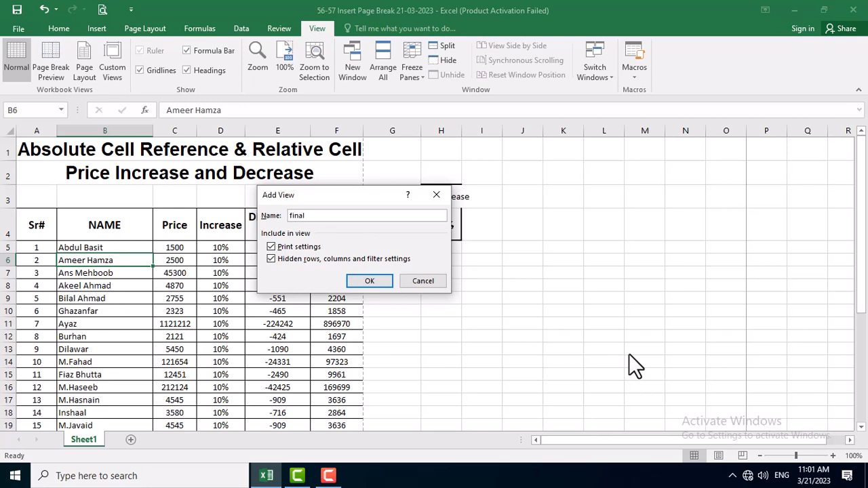
pyautogui.click(373, 279)
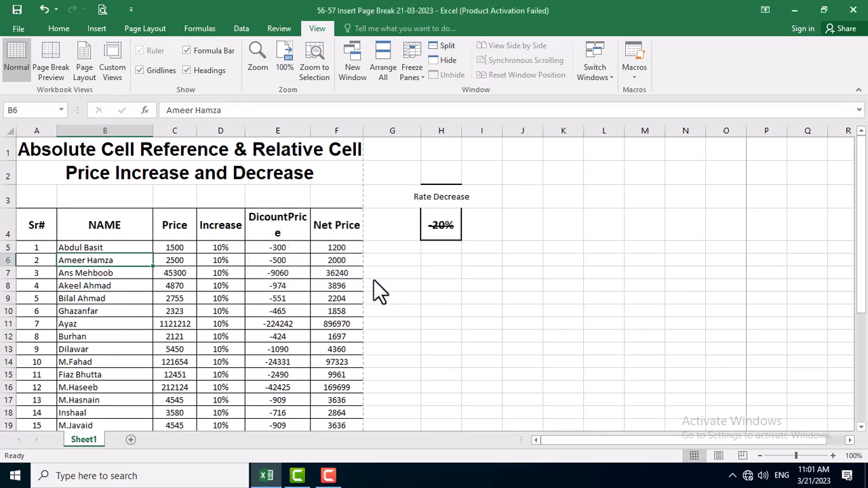
# Show the custom view "final" and look over the sheet down to the end of the table.
pyautogui.scroll(-8, 416, 277)
pyautogui.scroll(8, 403, 343)
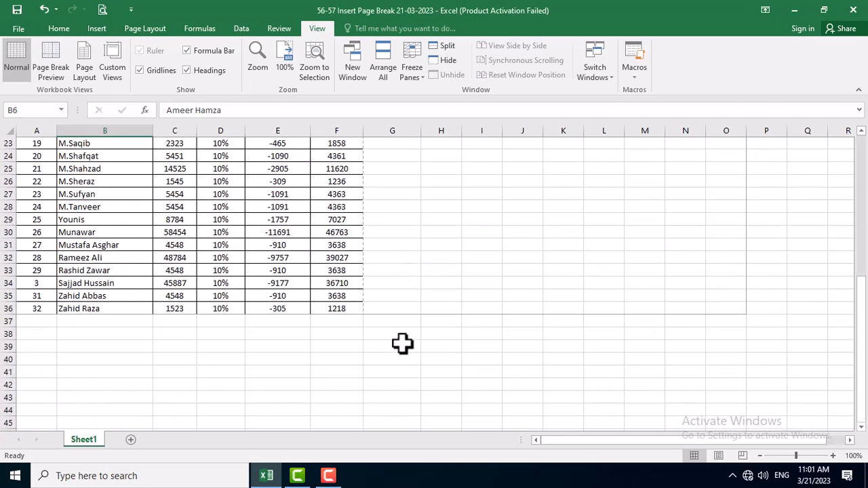
pyautogui.click(112, 69)
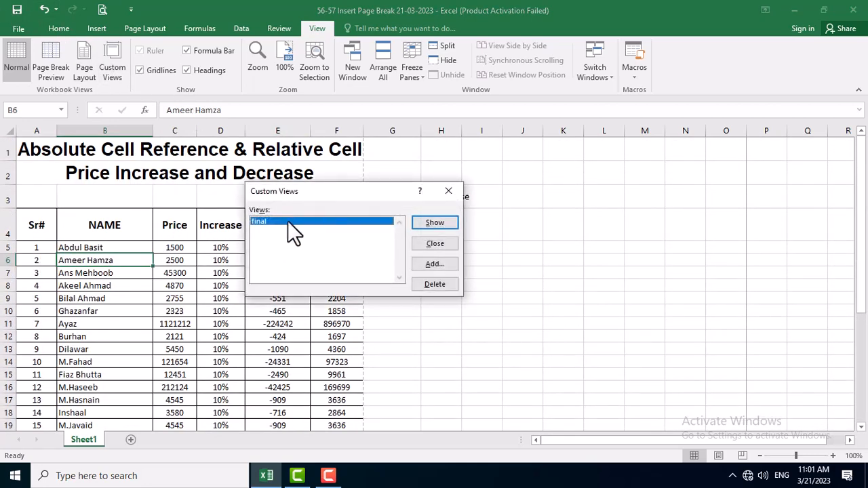
pyautogui.click(427, 225)
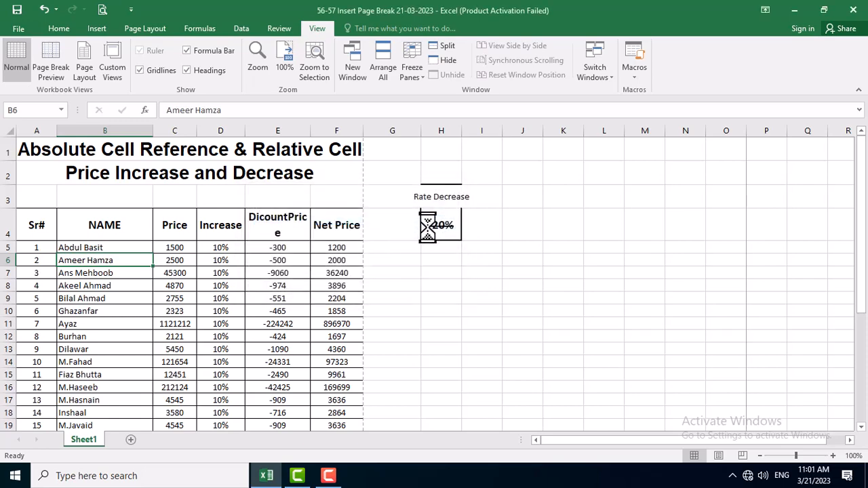
pyautogui.scroll(-8, 643, 319)
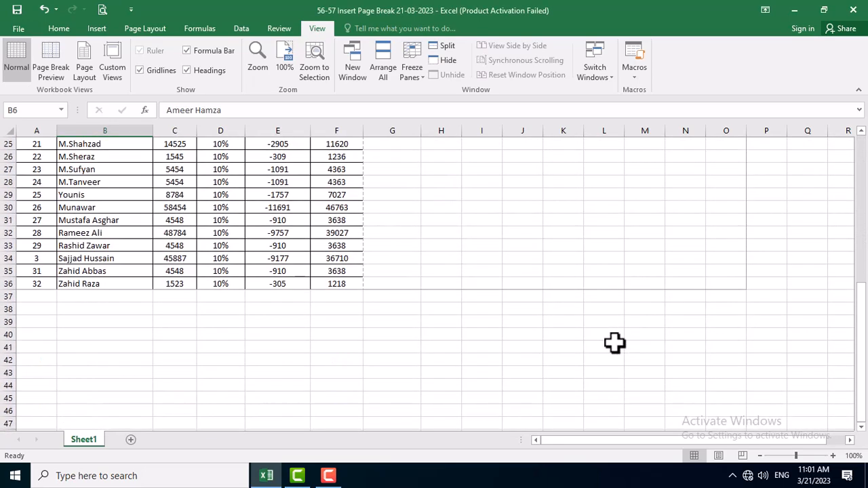
pyautogui.scroll(8, 400, 267)
# Delete the custom view "final", close the Custom Views dialog and select cell G8.
pyautogui.click(112, 64)
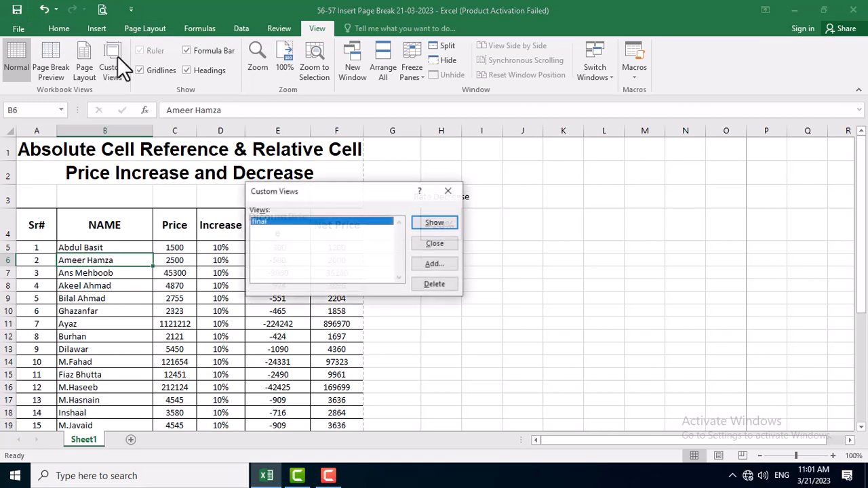
pyautogui.click(435, 285)
pyautogui.click(425, 272)
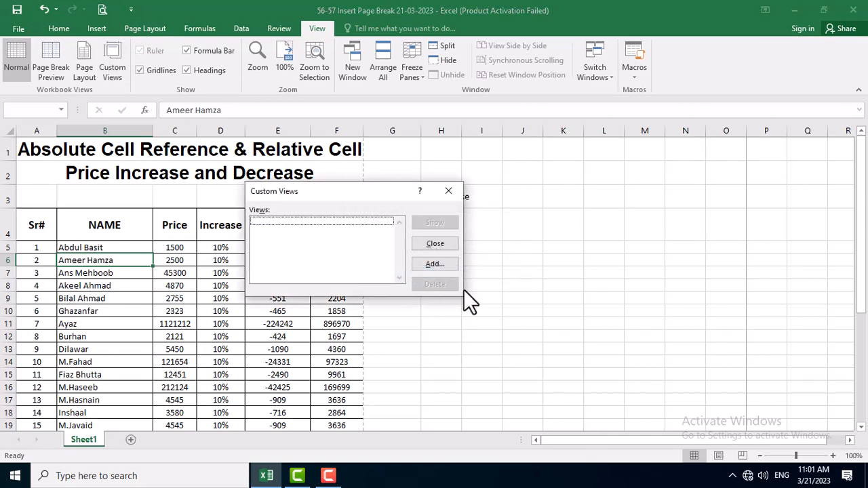
pyautogui.click(436, 245)
pyautogui.click(395, 283)
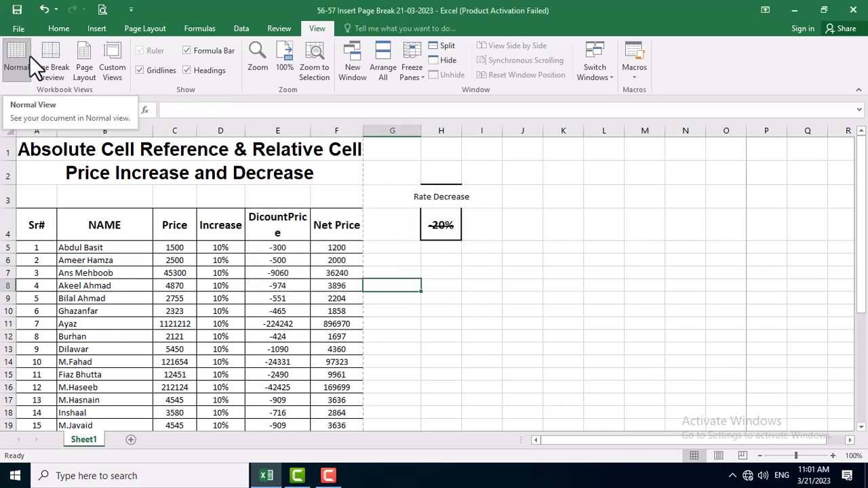
# Switch the worksheet to Page Break Preview, select cell J18 and look over the extent of both pages.
pyautogui.click(46, 59)
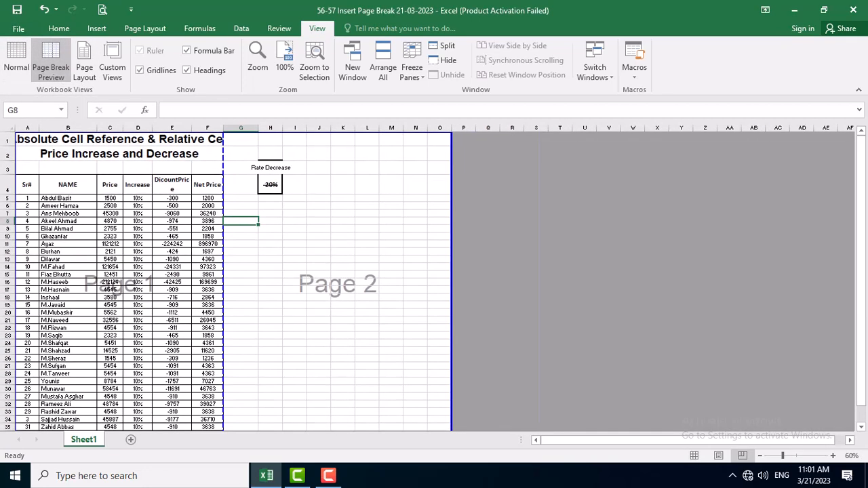
pyautogui.click(319, 296)
pyautogui.scroll(-6, 300, 331)
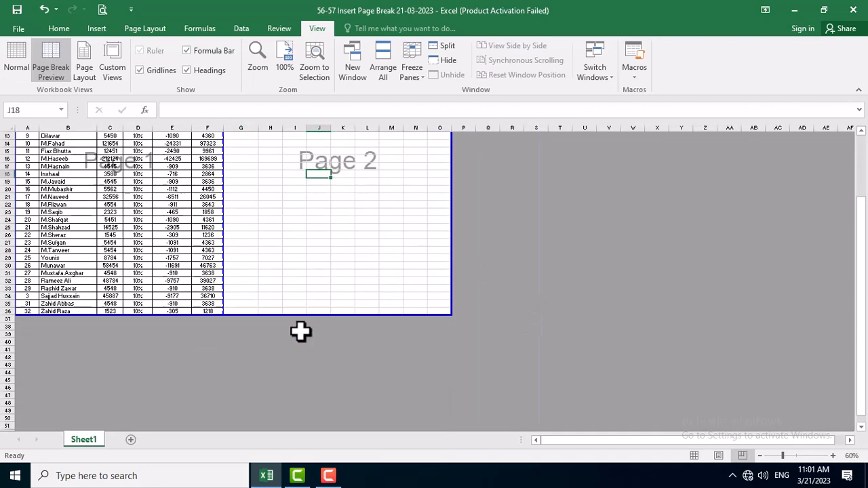
pyautogui.scroll(6, 300, 332)
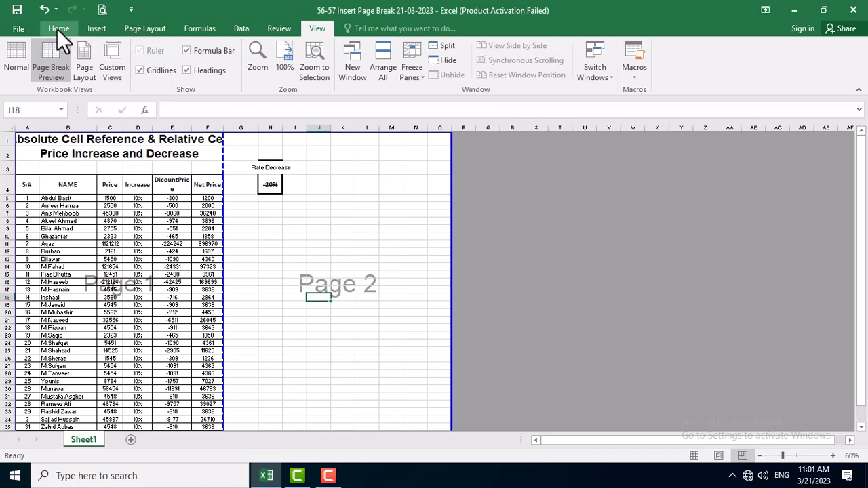
# Set the page orientation to Landscape and look over how the page breaks divide the sheet.
pyautogui.click(145, 28)
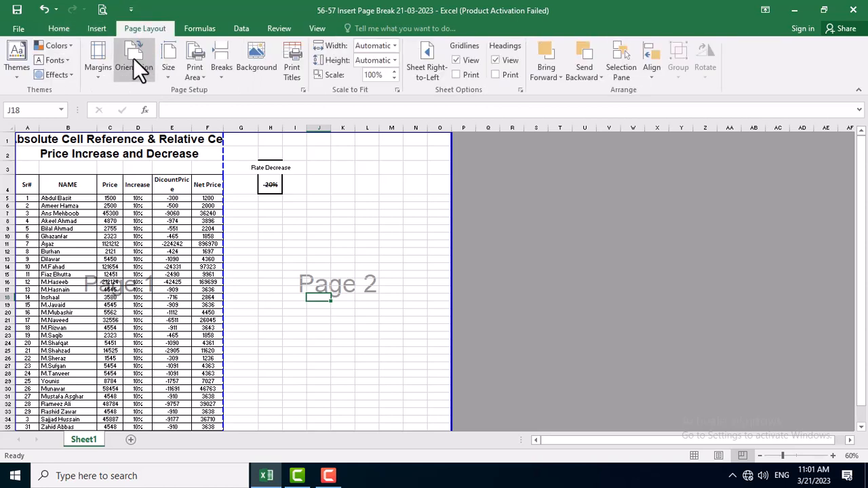
pyautogui.click(137, 78)
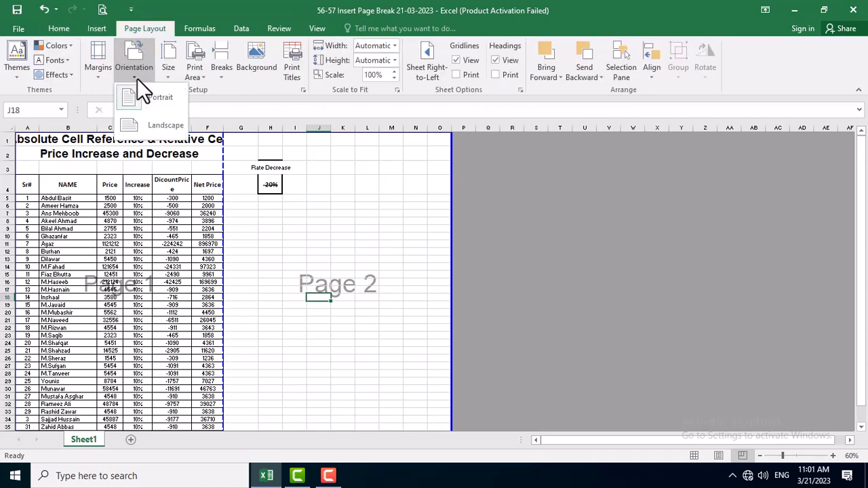
pyautogui.click(136, 125)
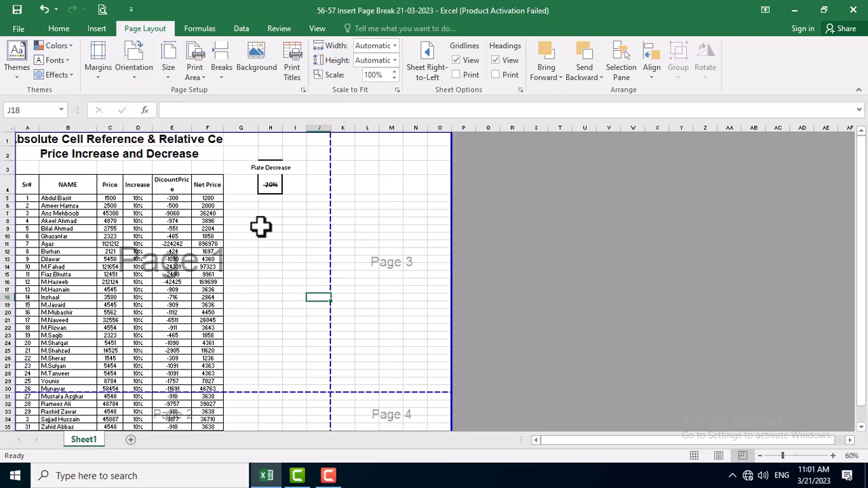
pyautogui.scroll(-4, 300, 240)
pyautogui.scroll(4, 300, 240)
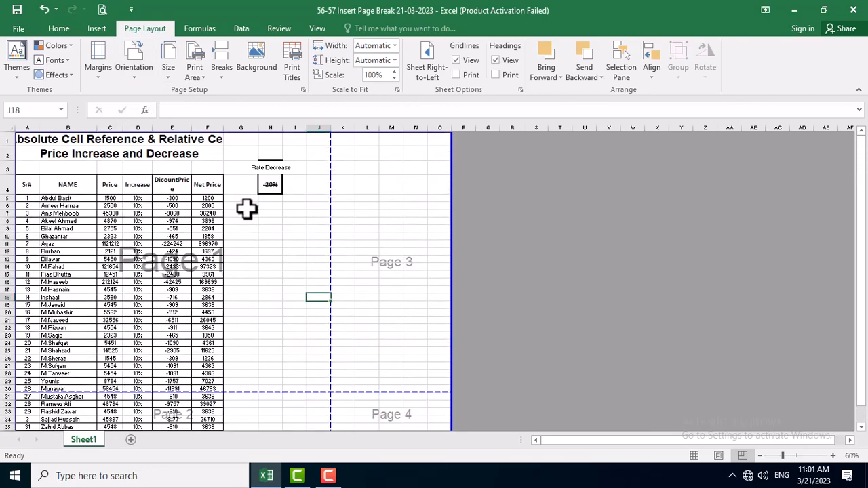
# Shrink the print area so it ends at column J, check both remaining pages and select cell H9.
pyautogui.scroll(-2, 355, 258)
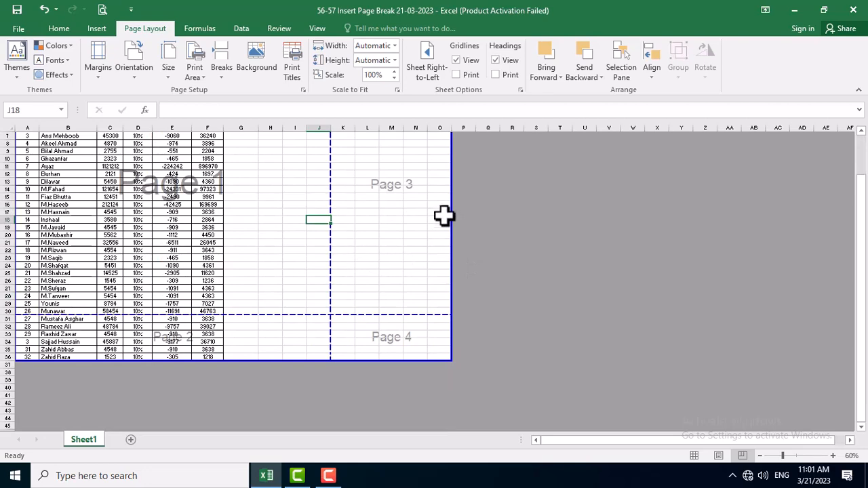
pyautogui.moveTo(453, 210); pyautogui.dragTo(331, 235)
pyautogui.click(309, 257)
pyautogui.scroll(-5, 305, 271)
pyautogui.scroll(7, 297, 258)
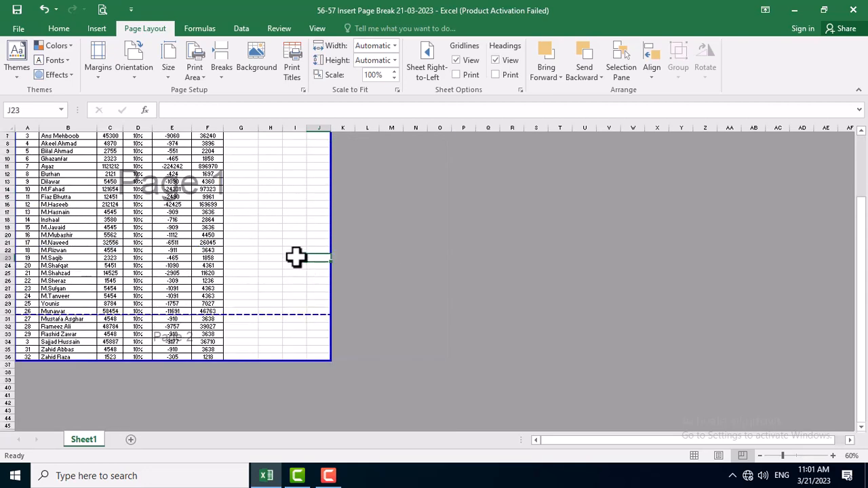
pyautogui.click(269, 229)
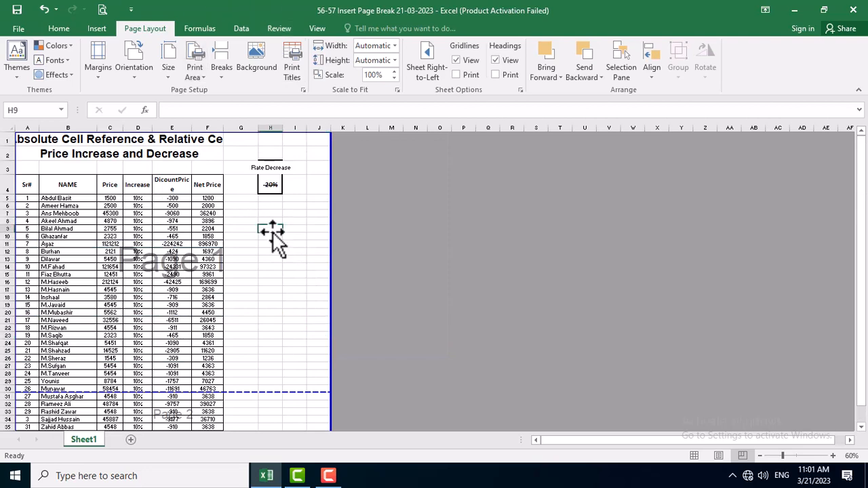
# Preview both printed pages and set the print scaling to Fit Sheet on One Page.
pyautogui.click(103, 10)
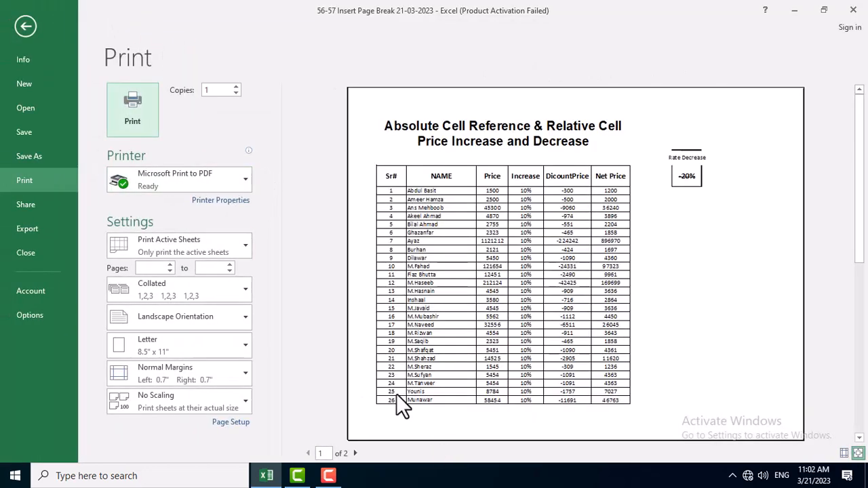
pyautogui.click(356, 453)
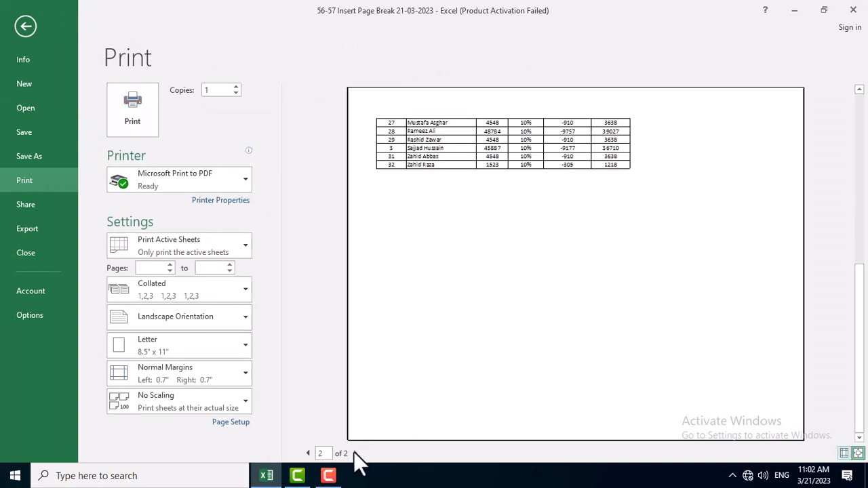
pyautogui.click(196, 394)
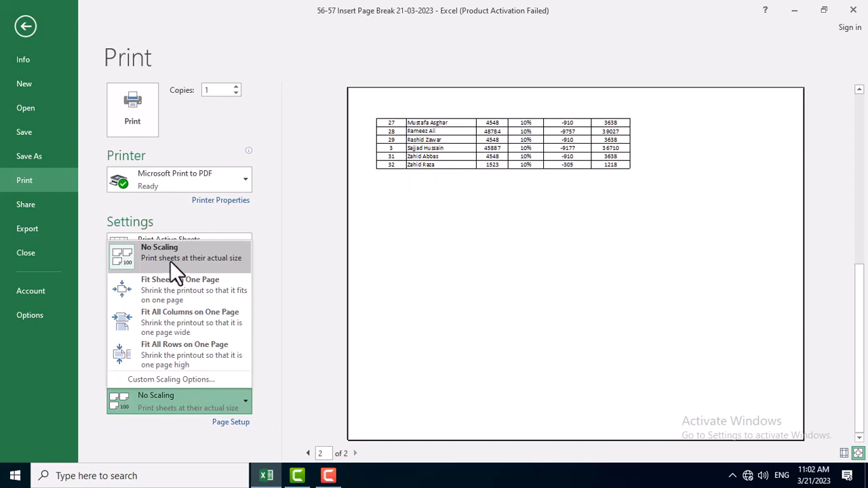
pyautogui.click(168, 287)
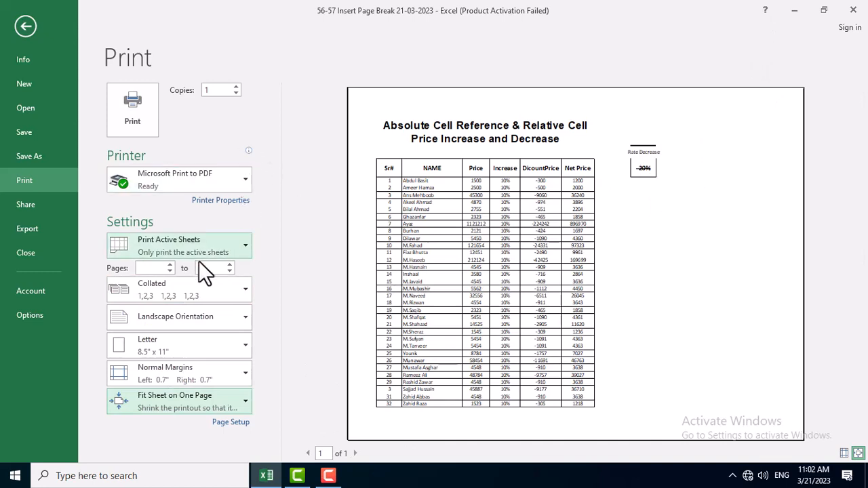
# Set the print orientation to Portrait Orientation, check the preview and return to the worksheet.
pyautogui.click(179, 318)
pyautogui.click(181, 347)
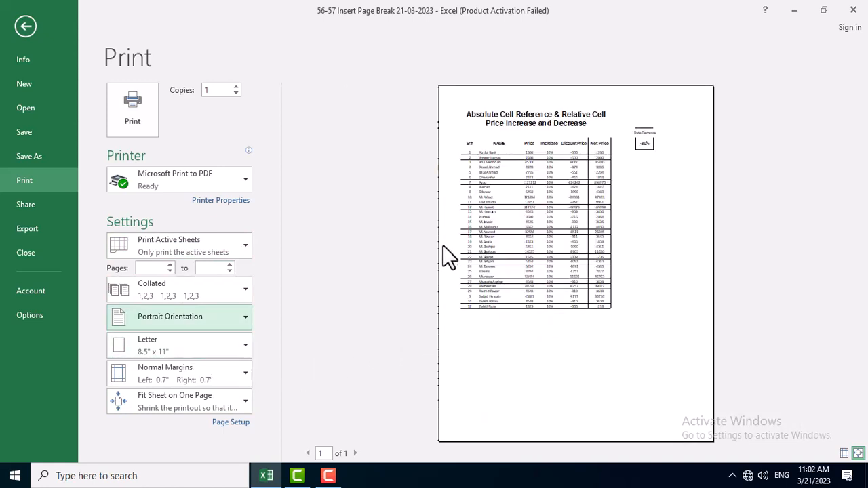
pyautogui.click(491, 241)
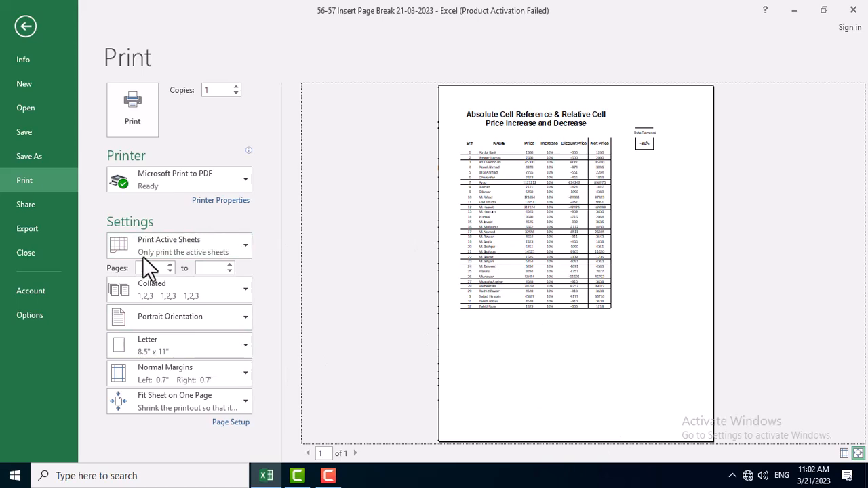
pyautogui.press('Escape')
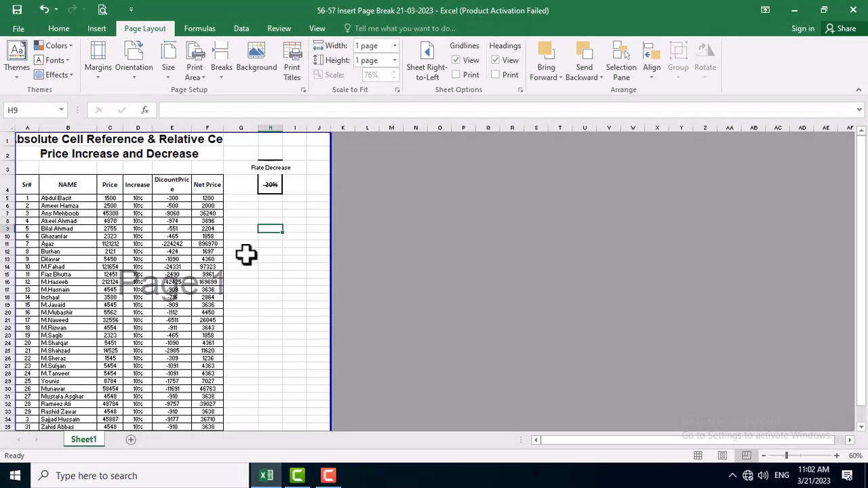
# Select cell H3, look over the page and try to shrink the print area's outer edge from column J towards column H.
pyautogui.click(268, 168)
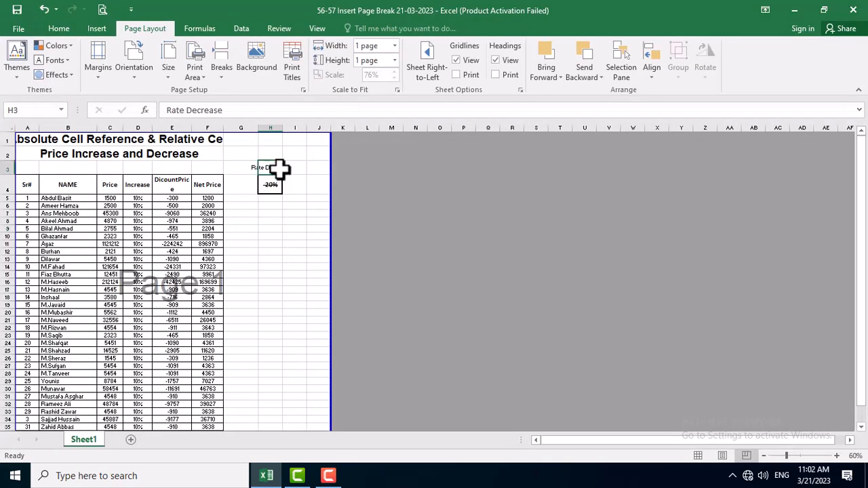
pyautogui.scroll(-5, 279, 170)
pyautogui.scroll(5, 280, 199)
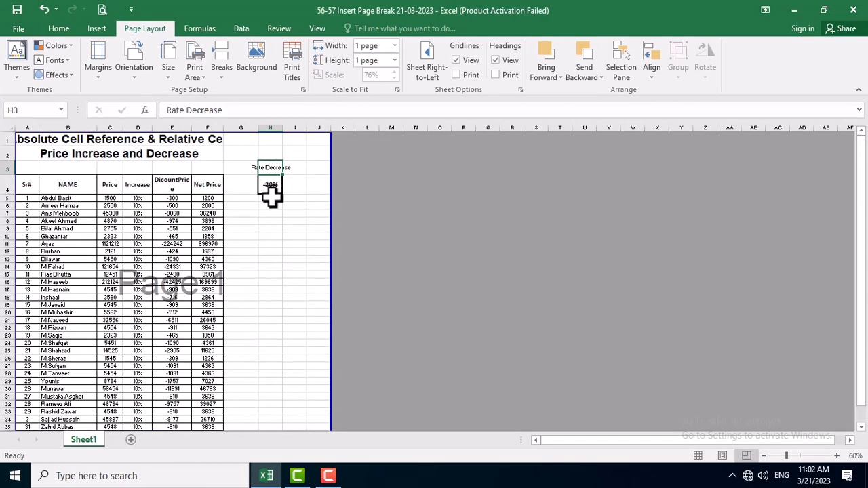
pyautogui.moveTo(331, 207); pyautogui.dragTo(279, 221)
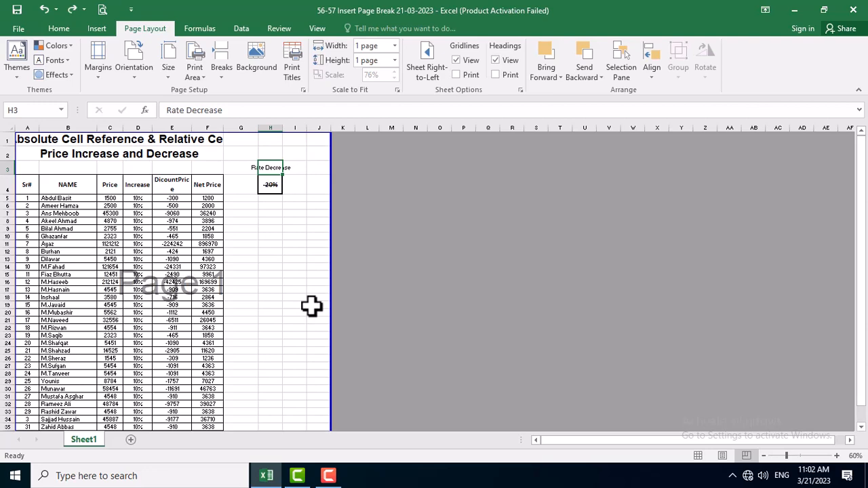
# Undo the recent print area and column width changes one after another, back to the narrower table columns.
pyautogui.hotkey('ctrl', 'z')
pyautogui.hotkey('ctrl', 'z')
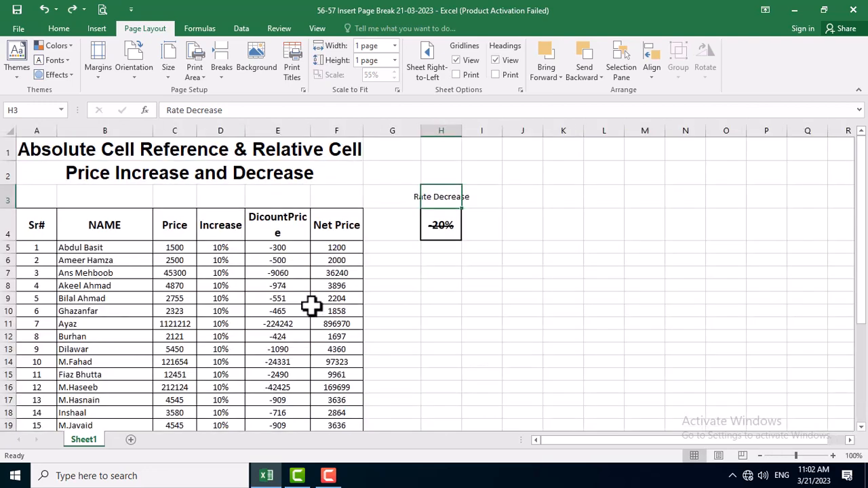
pyautogui.hotkey('ctrl', 'z')
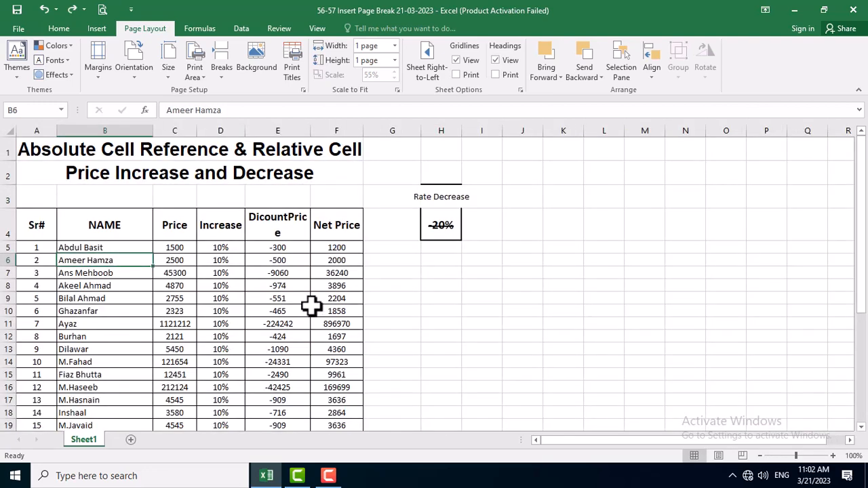
pyautogui.hotkey('ctrl', 'z')
pyautogui.hotkey('ctrl', 'z')
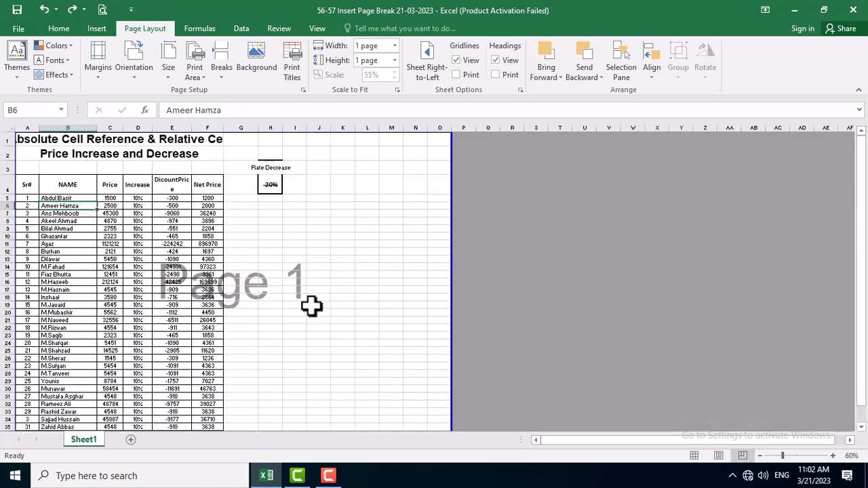
pyautogui.hotkey('ctrl', 'z')
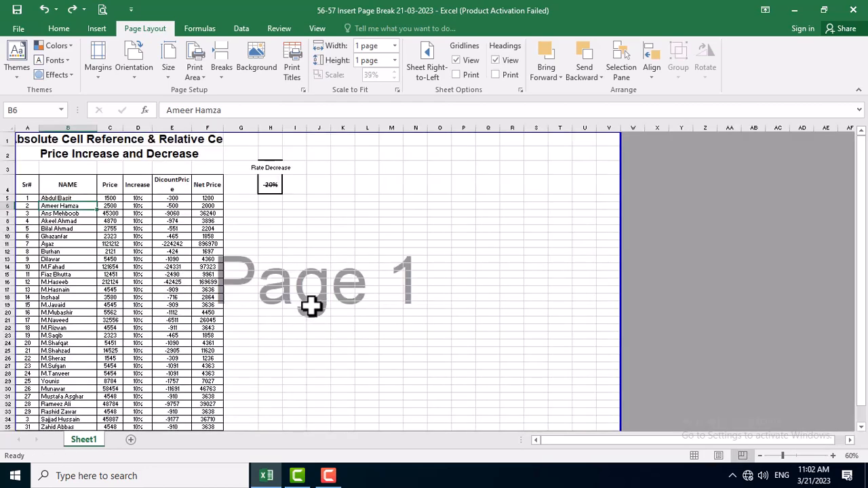
pyautogui.hotkey('ctrl', 'z')
pyautogui.hotkey('ctrl', 'z')
pyautogui.hotkey('ctrl', 'z')
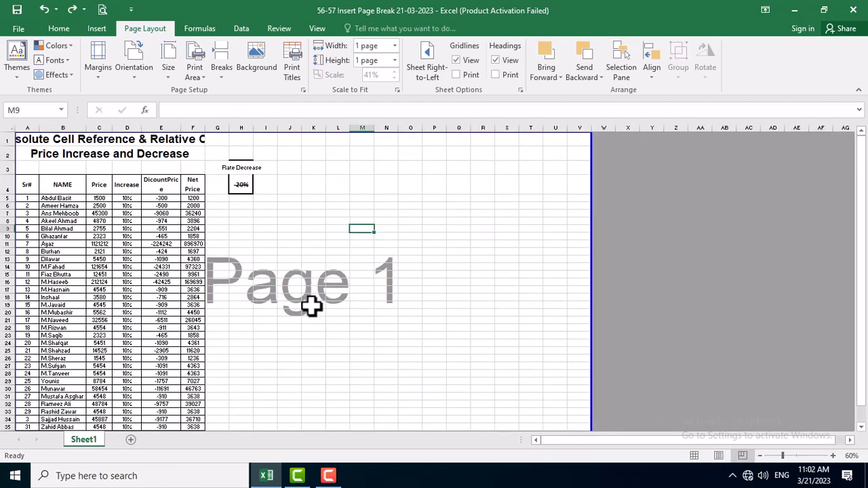
pyautogui.hotkey('ctrl', 'z')
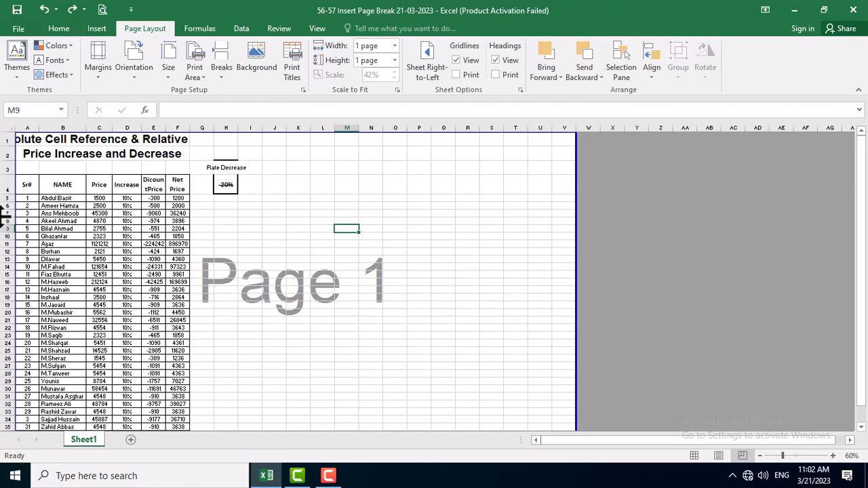
# Bring back the wider table columns with the print area ending at column O, and look over the sheet.
pyautogui.hotkey('ctrl', 'z')
pyautogui.hotkey('ctrl', 'z')
pyautogui.hotkey('ctrl', 'z')
pyautogui.hotkey('ctrl', 'z')
pyautogui.hotkey('ctrl', 'z')
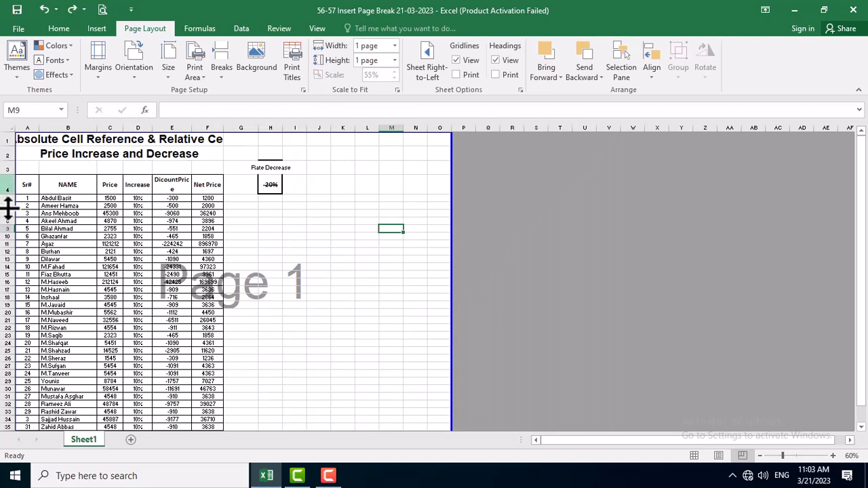
pyautogui.scroll(-6, 285, 240)
pyautogui.scroll(6, 290, 271)
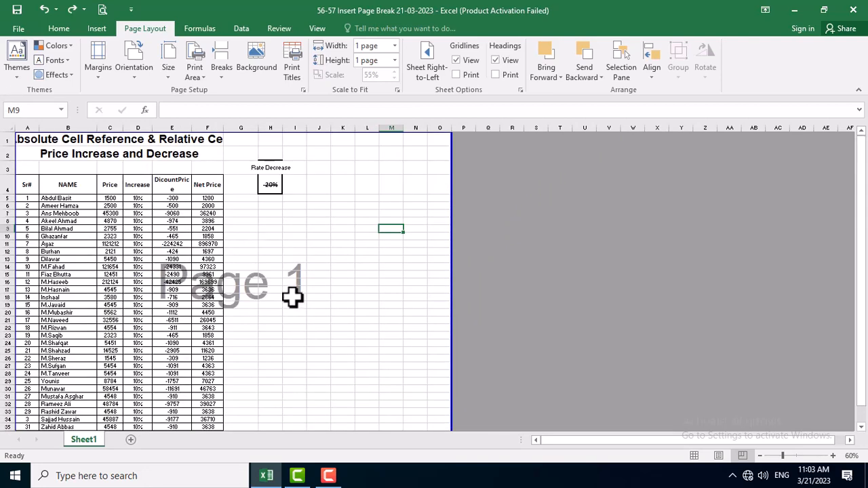
# Switch the worksheet to Normal view and select cell I4.
pyautogui.click(58, 29)
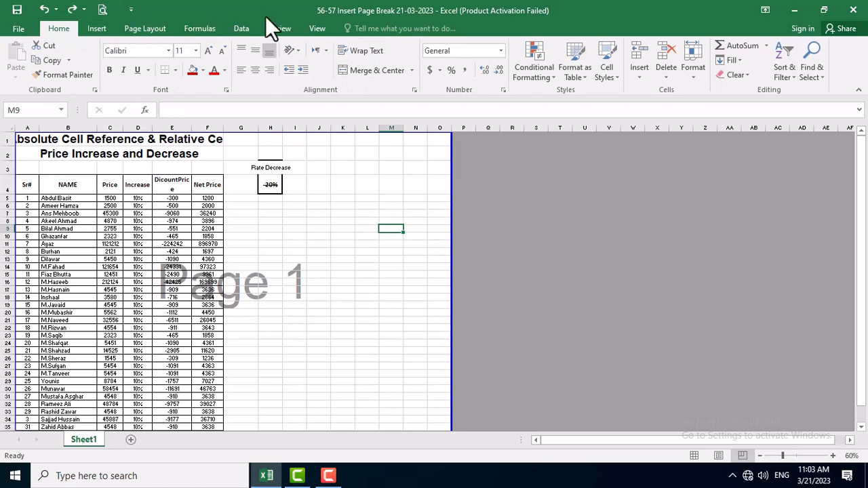
pyautogui.click(319, 27)
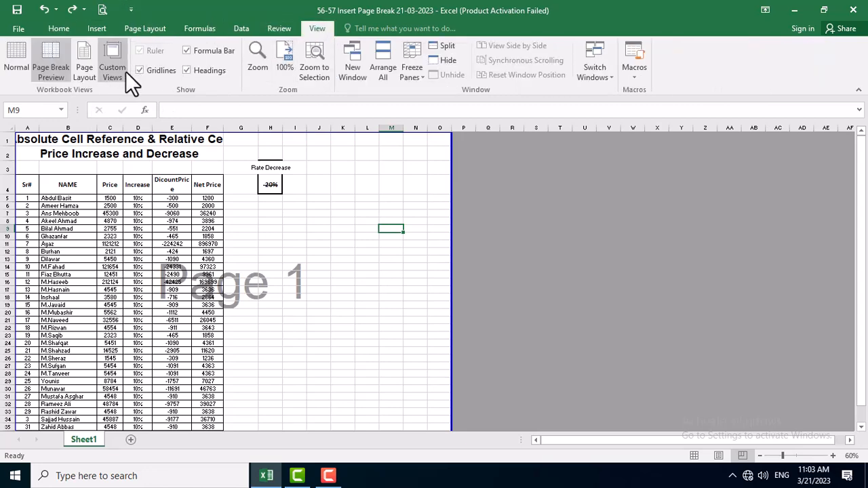
pyautogui.click(15, 62)
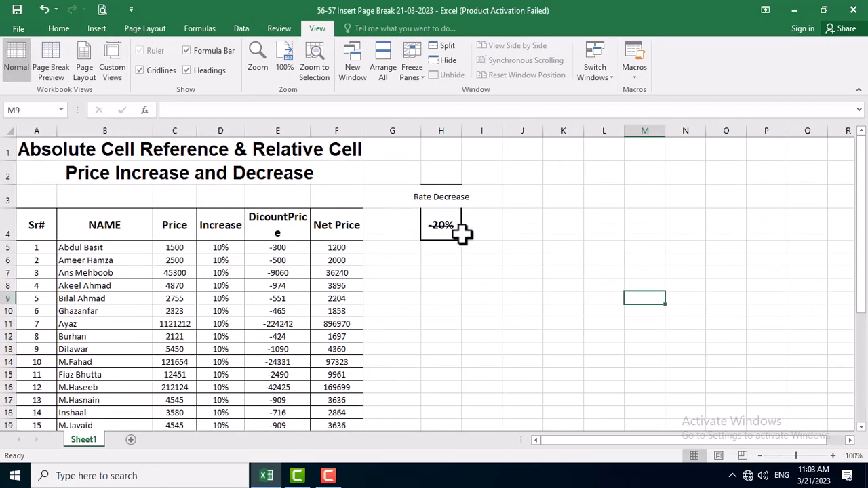
pyautogui.click(465, 233)
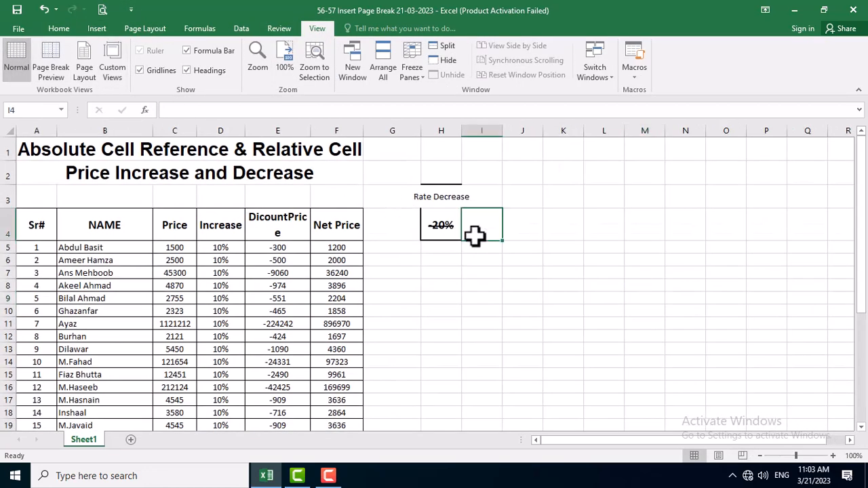
# Replace the main title in the merged cell A1 with "Insert Page Breaks".
pyautogui.doubleClick(109, 150)
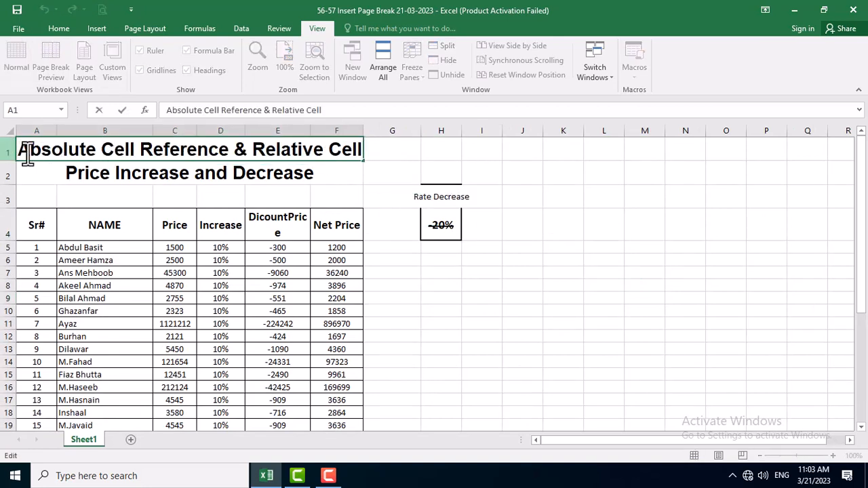
pyautogui.moveTo(28, 154); pyautogui.dragTo(386, 149)
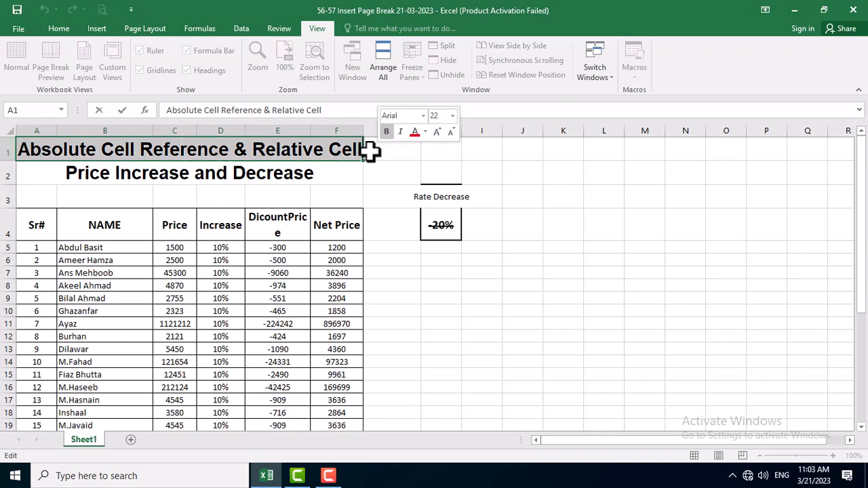
pyautogui.press('BackSpace')
pyautogui.write('Inaw')
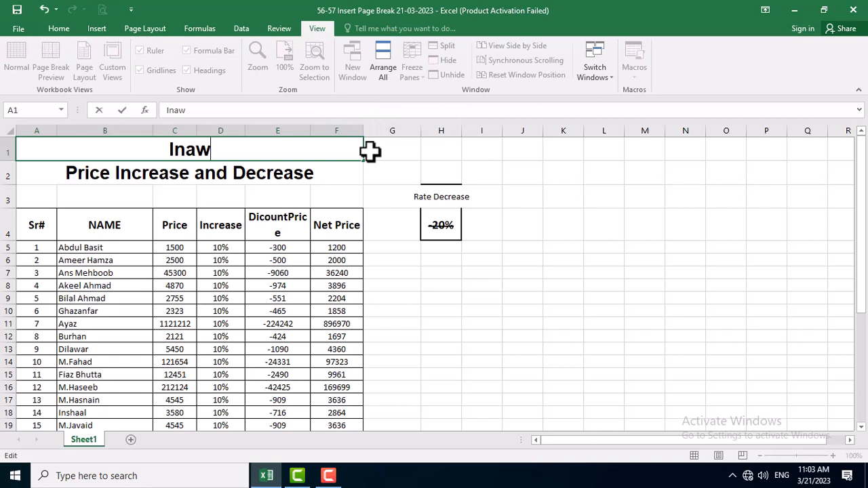
pyautogui.press('BackSpace')
pyautogui.press('BackSpace')
pyautogui.press('BackSpace')
pyautogui.press('BackSpace')
pyautogui.write('In')
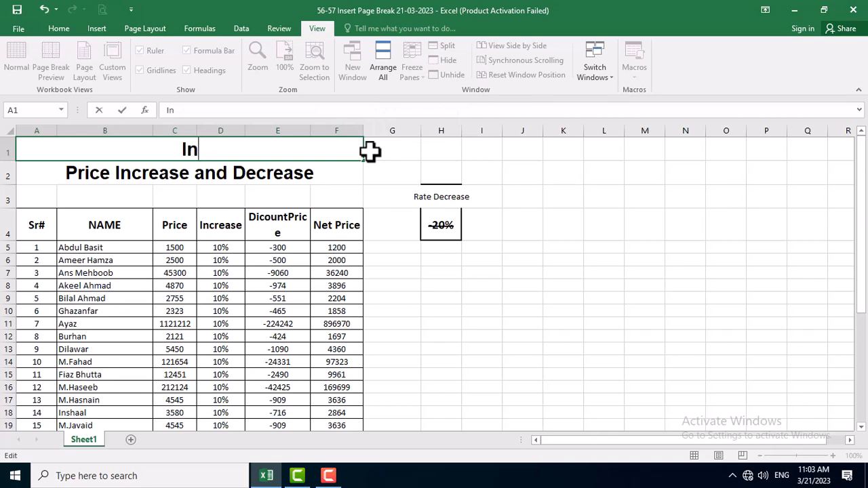
pyautogui.write('sert P')
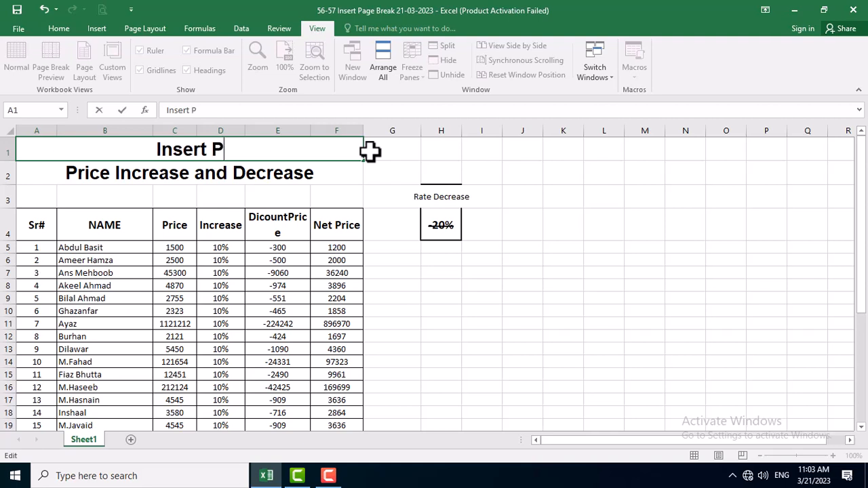
pyautogui.write('age ')
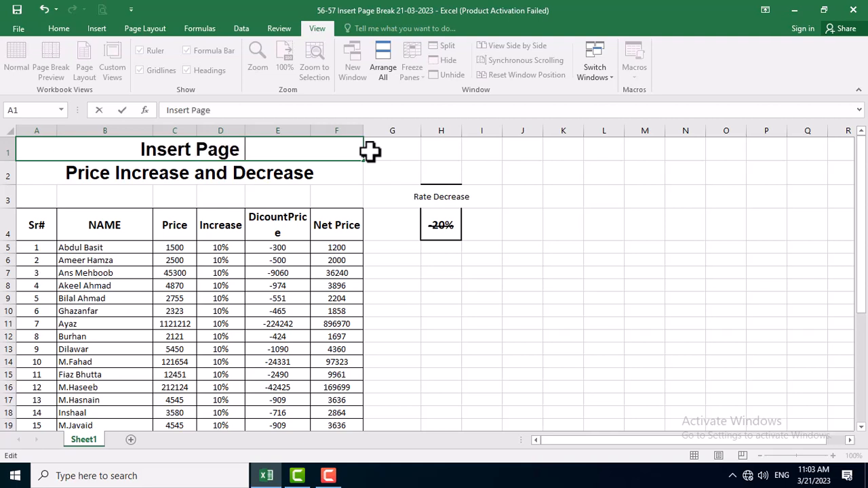
pyautogui.write('Breaks')
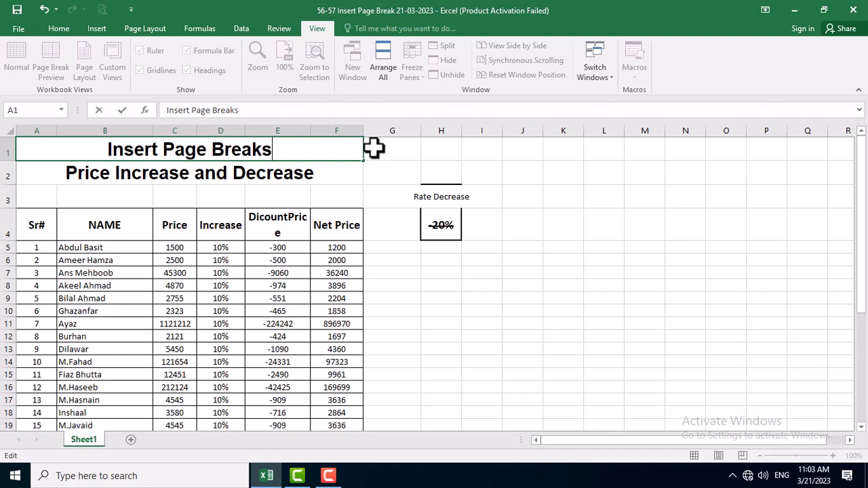
# Replace the subtitle in the merged cell A2 with "Price List".
pyautogui.click(264, 178)
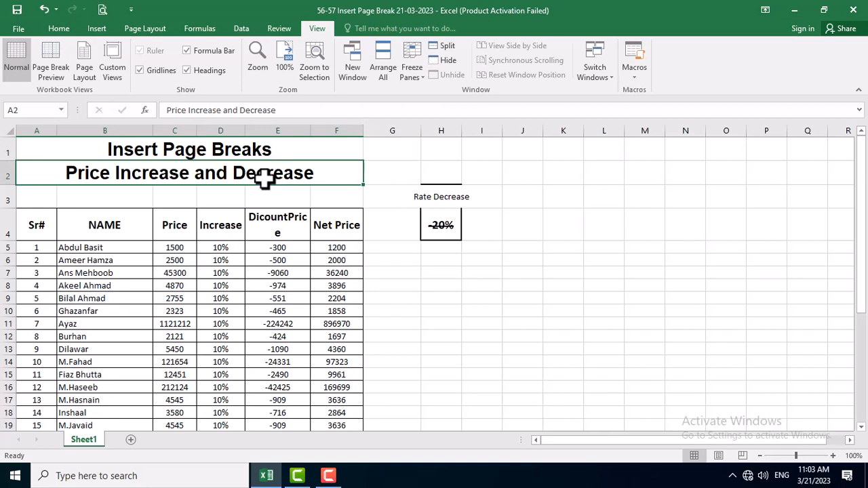
pyautogui.write('Price ')
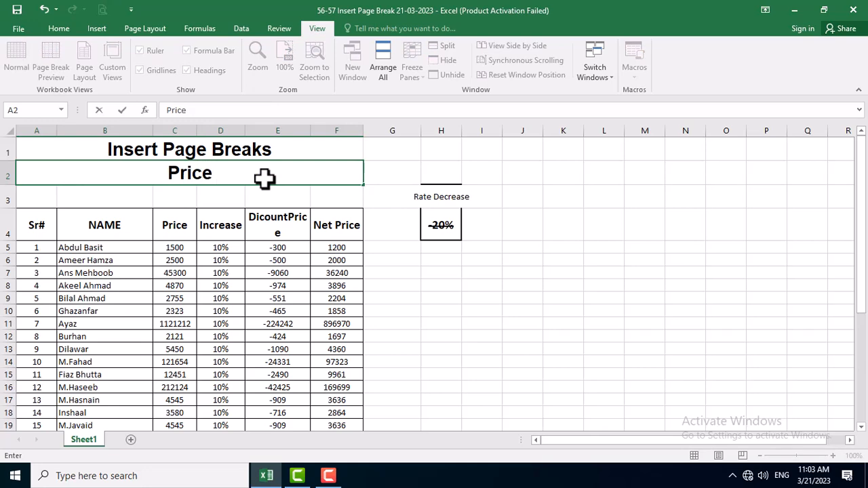
pyautogui.write('List')
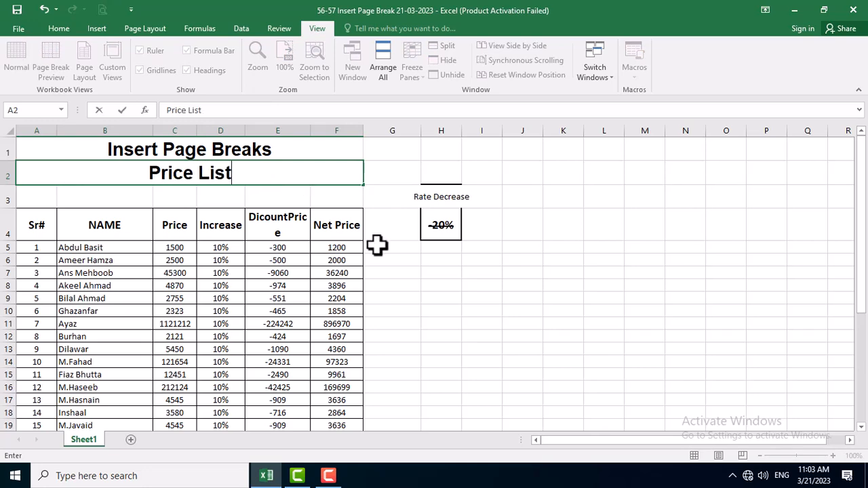
pyautogui.click(377, 245)
# Look over the price table down to its last row and view the available print area options.
pyautogui.scroll(-1, 195, 317)
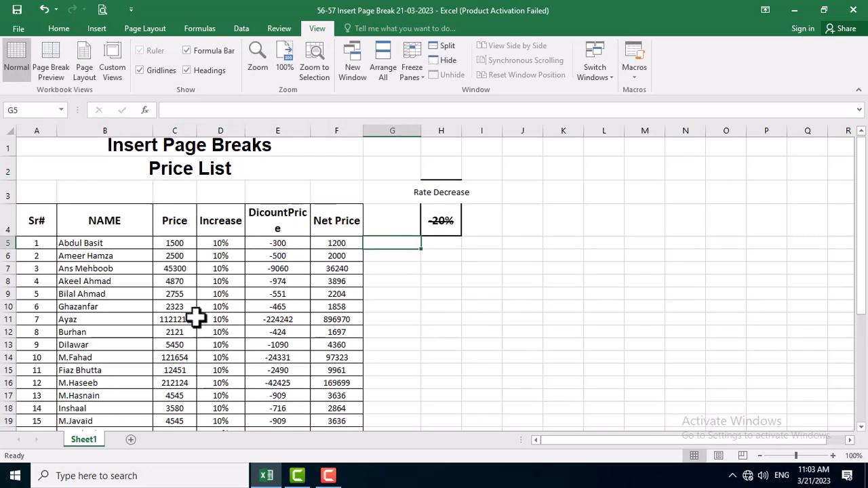
pyautogui.scroll(-7, 196, 318)
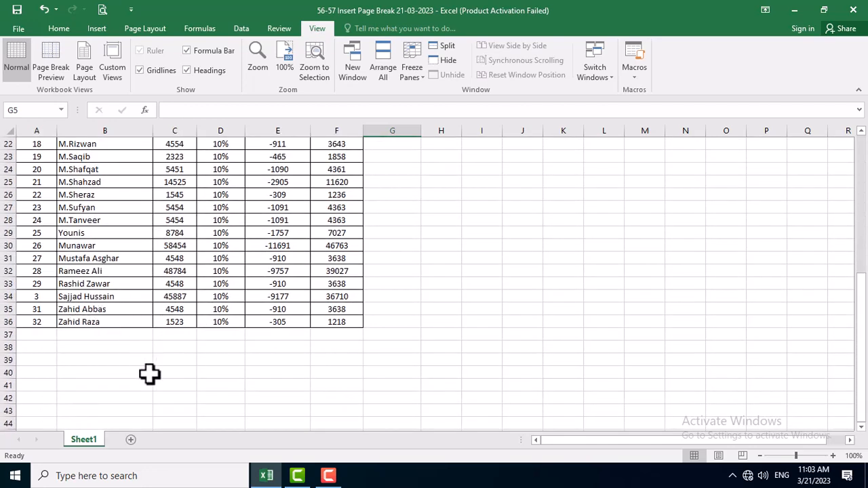
pyautogui.scroll(6, 207, 344)
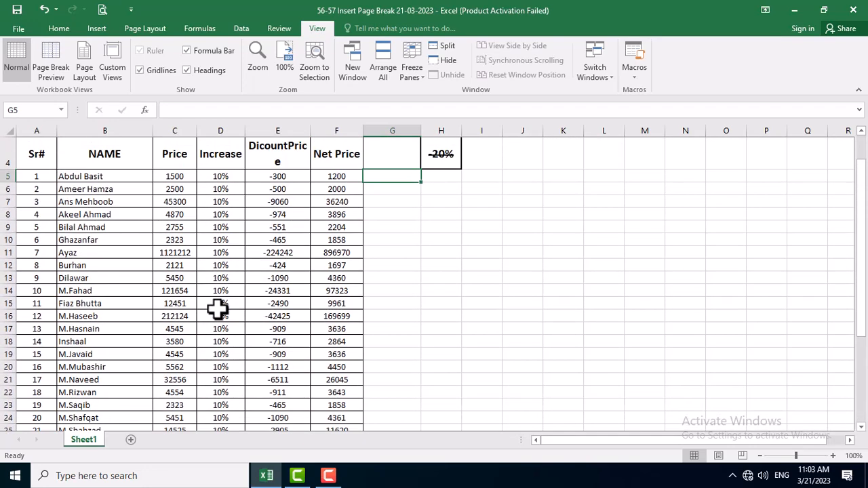
pyautogui.scroll(1, 217, 308)
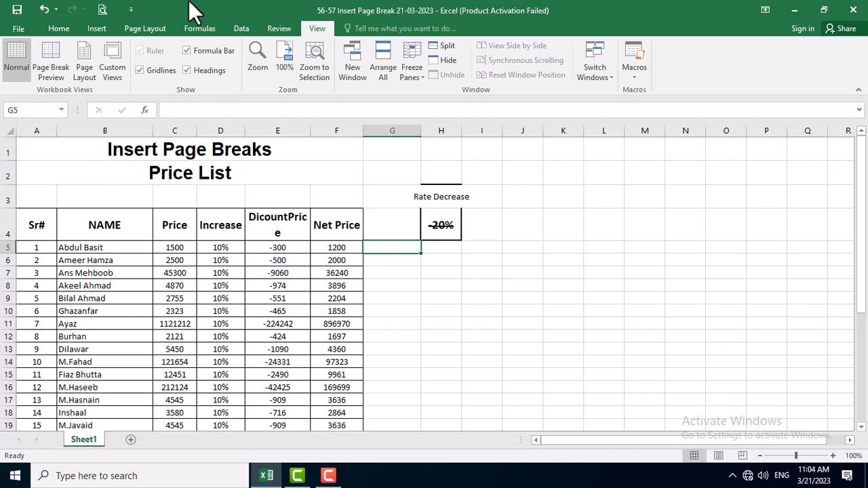
pyautogui.click(54, 28)
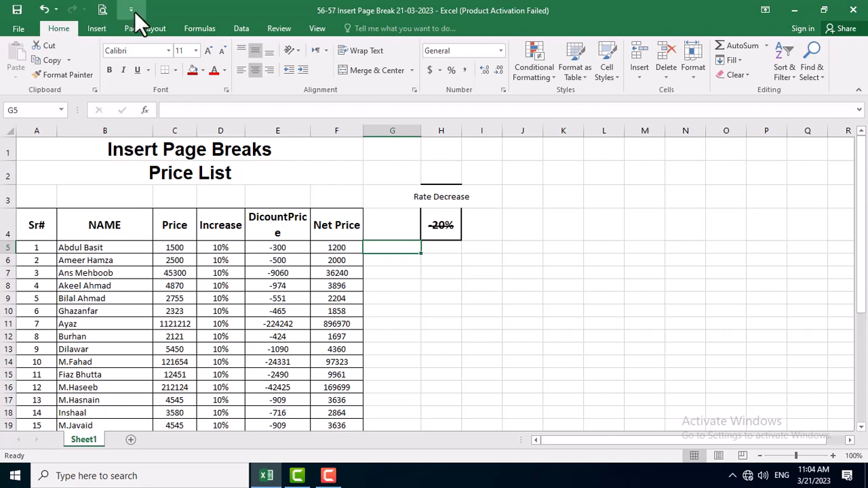
pyautogui.click(152, 32)
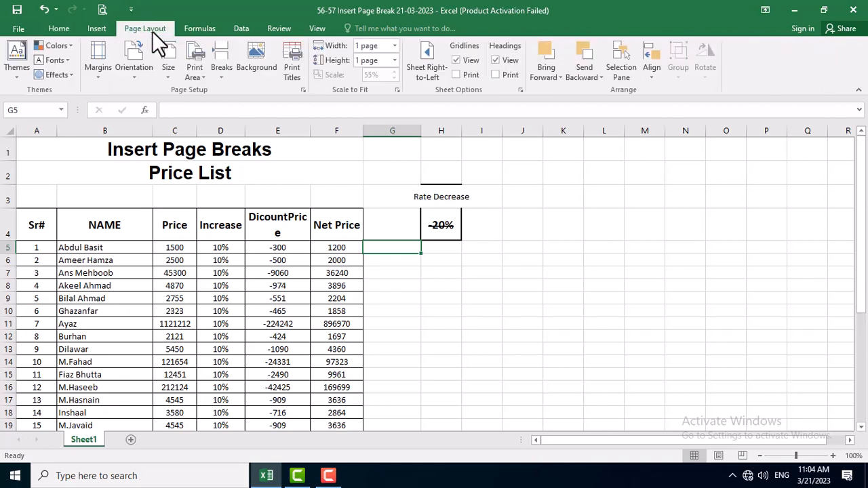
pyautogui.click(202, 76)
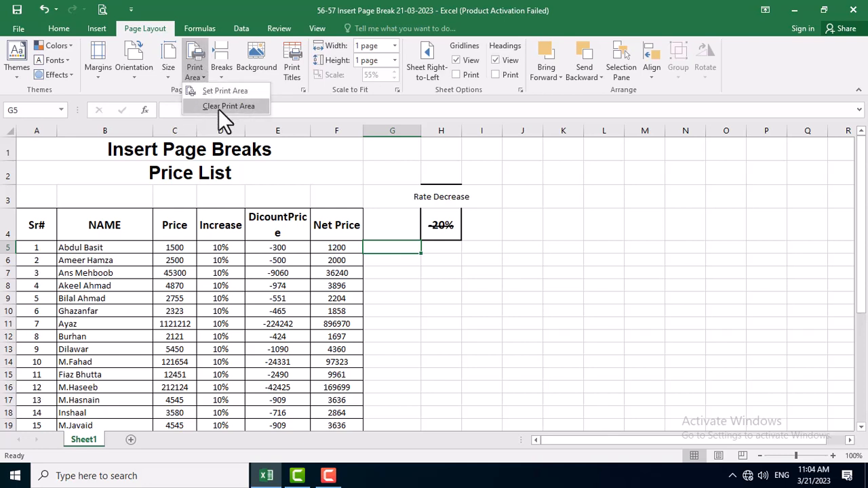
pyautogui.click(289, 193)
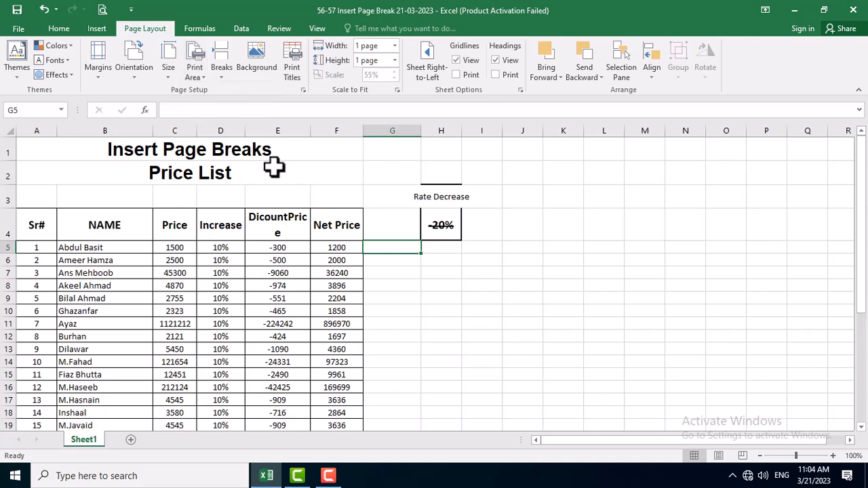
# Set the range A1:F14, from the titles to the tenth record, as the print area.
pyautogui.moveTo(269, 140); pyautogui.dragTo(258, 359)
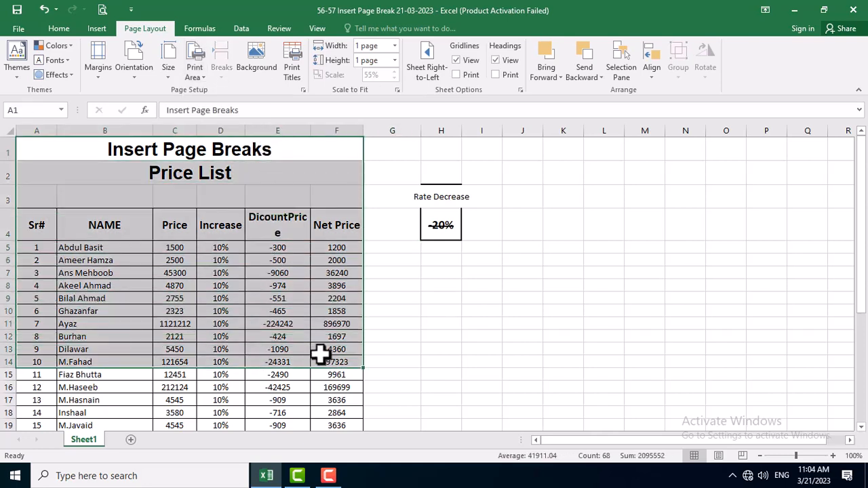
pyautogui.click(208, 76)
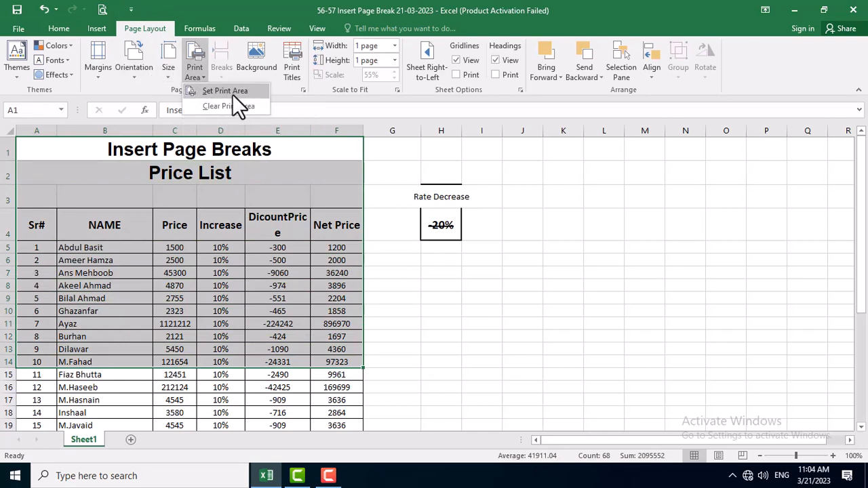
pyautogui.click(232, 94)
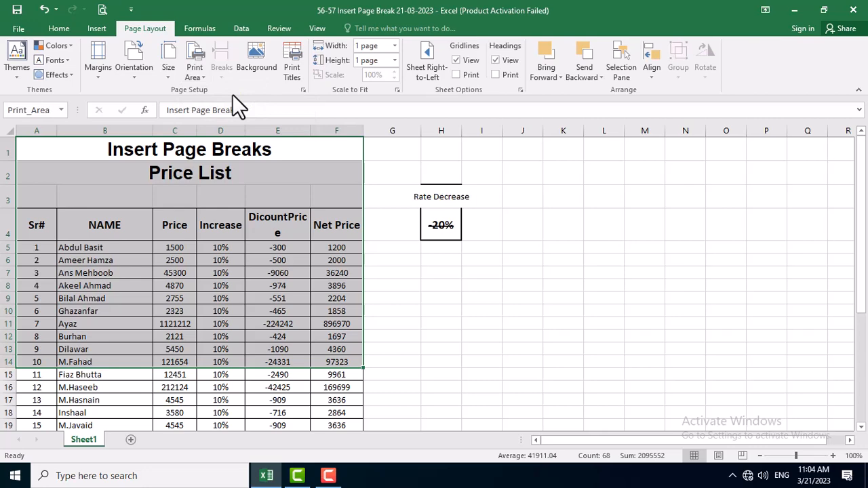
pyautogui.click(411, 311)
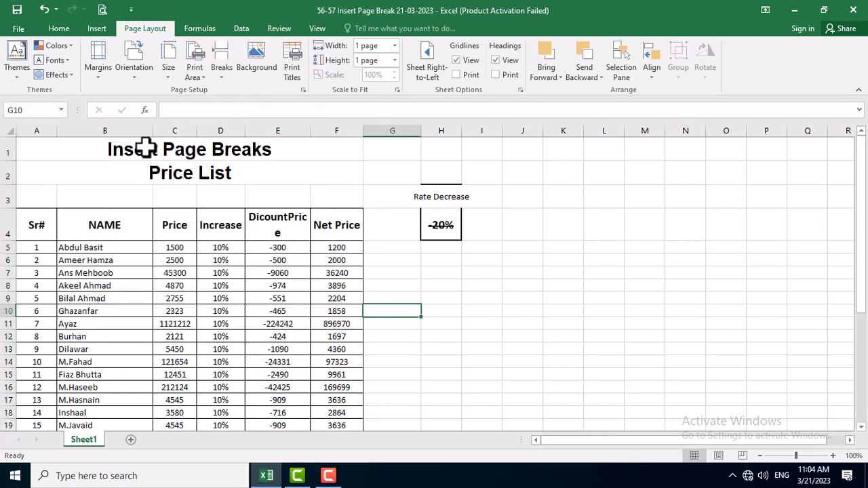
# Set the print area to A1:F14 once more and check the page in print preview.
pyautogui.moveTo(143, 151); pyautogui.dragTo(172, 364)
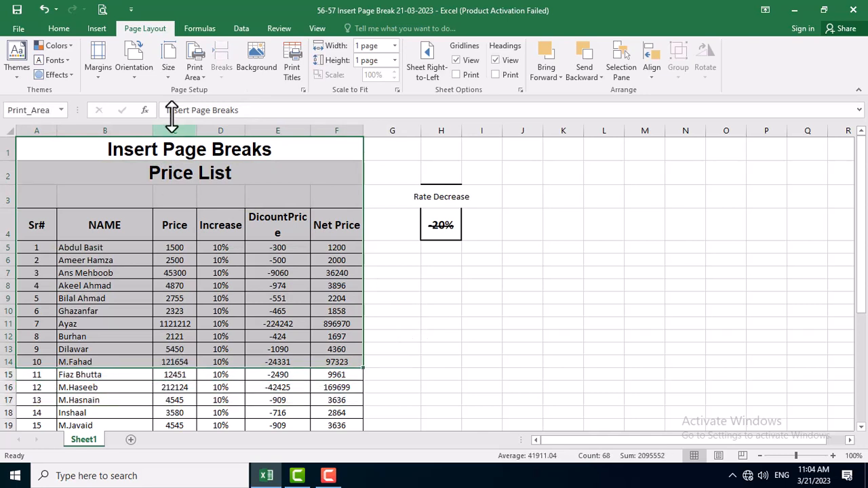
pyautogui.click(200, 76)
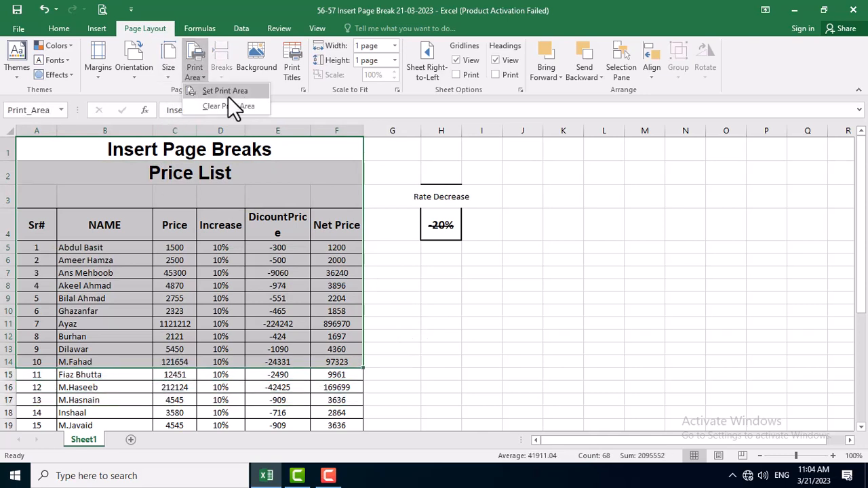
pyautogui.click(228, 96)
pyautogui.click(441, 298)
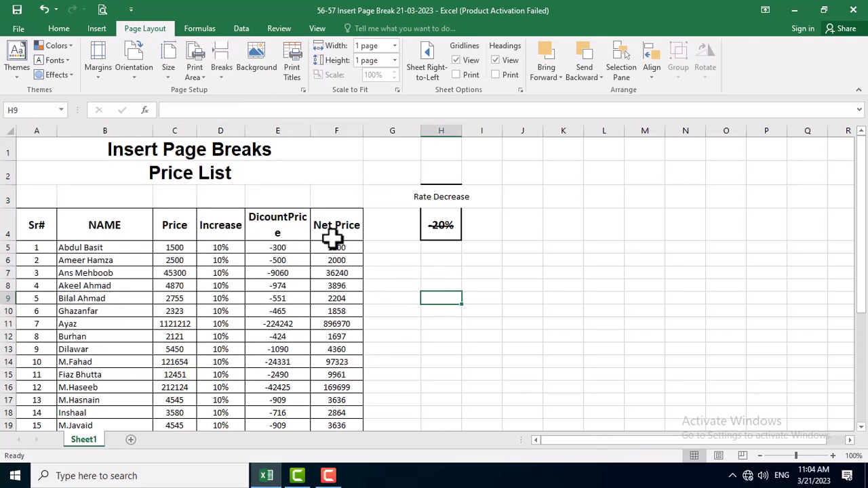
pyautogui.click(102, 10)
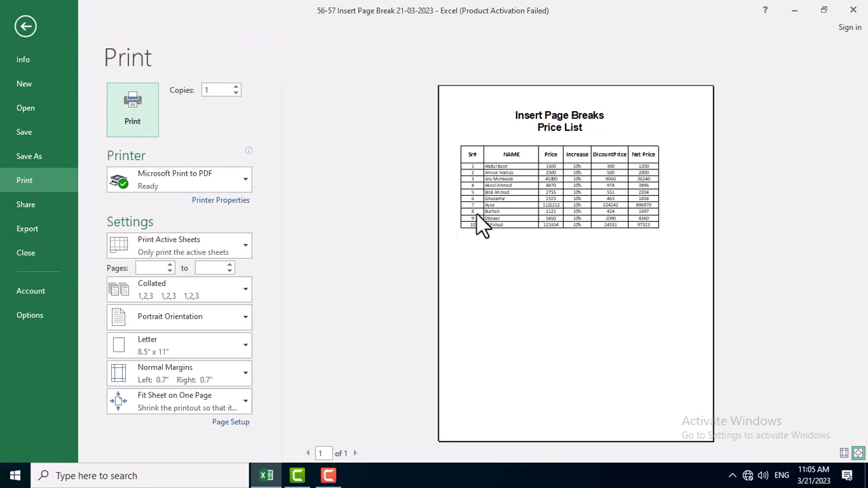
pyautogui.press('Escape')
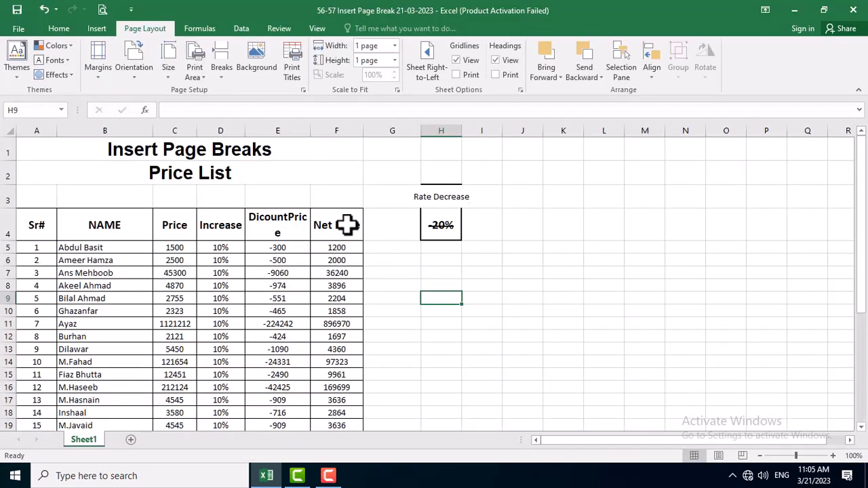
# Widen column E so that the DicountPrice header fits on one line.
pyautogui.scroll(-5, 349, 244)
pyautogui.scroll(-2, 381, 290)
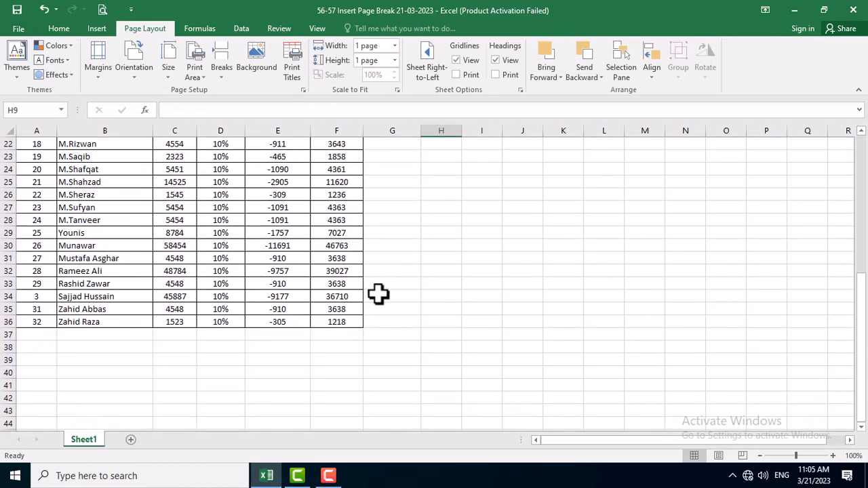
pyautogui.scroll(7, 382, 290)
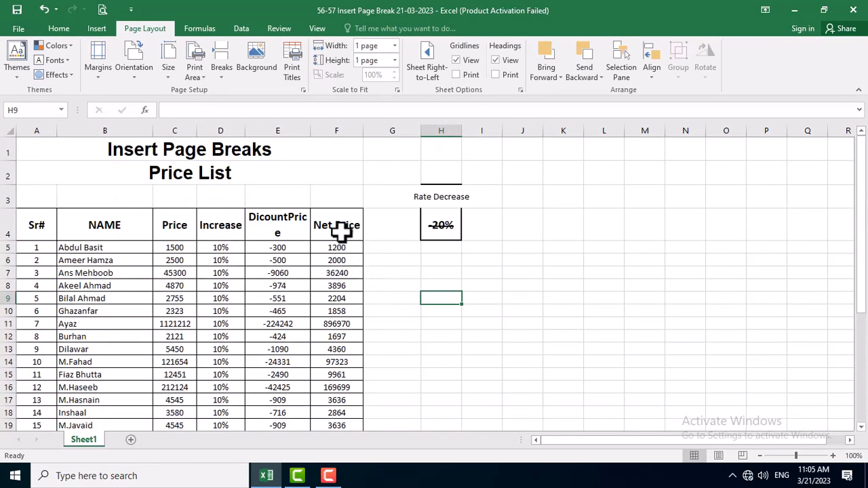
pyautogui.scroll(-2, 341, 239)
pyautogui.scroll(2, 342, 241)
pyautogui.moveTo(312, 128); pyautogui.dragTo(321, 128)
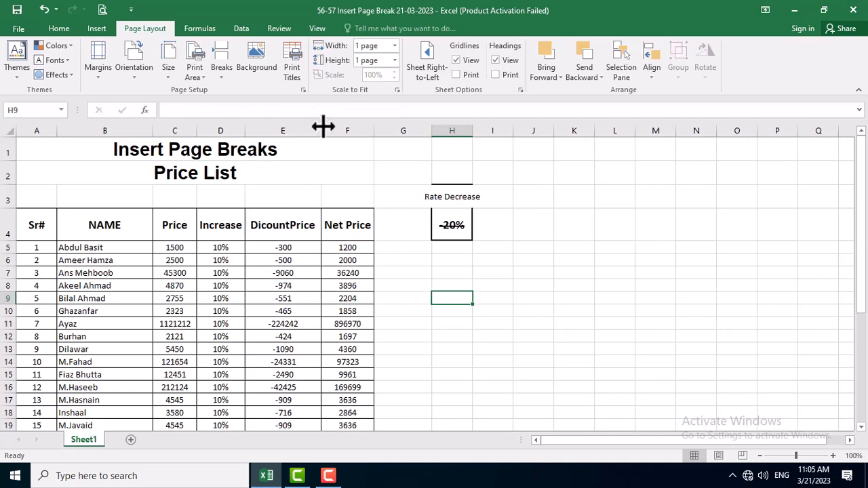
pyautogui.click(354, 225)
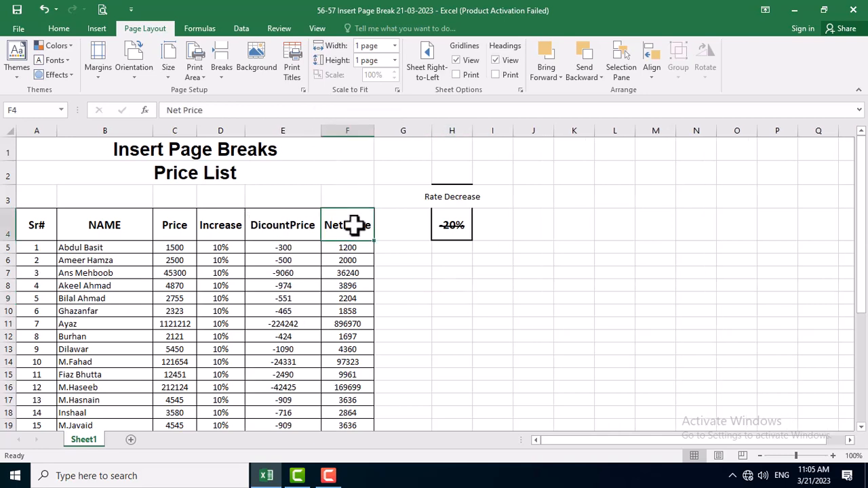
pyautogui.click(211, 190)
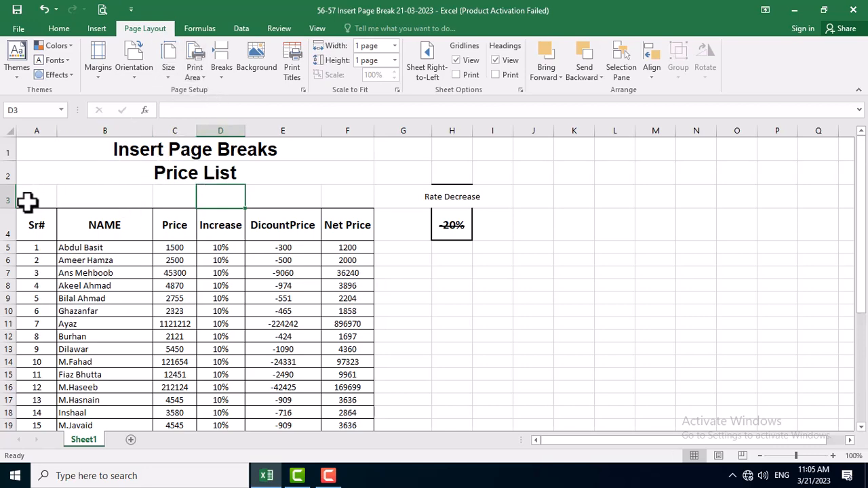
# Clear the existing print area of the price table sheet.
pyautogui.scroll(-6, 124, 209)
pyautogui.scroll(2, 136, 249)
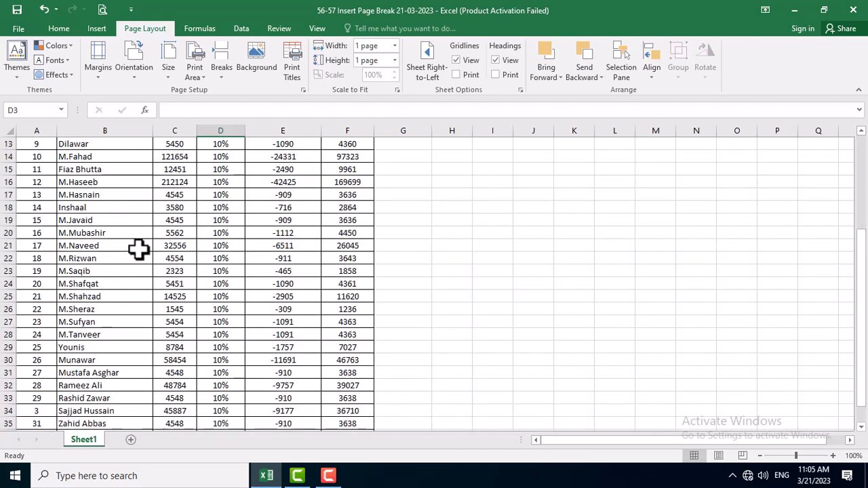
pyautogui.scroll(-3, 144, 252)
pyautogui.scroll(6, 148, 257)
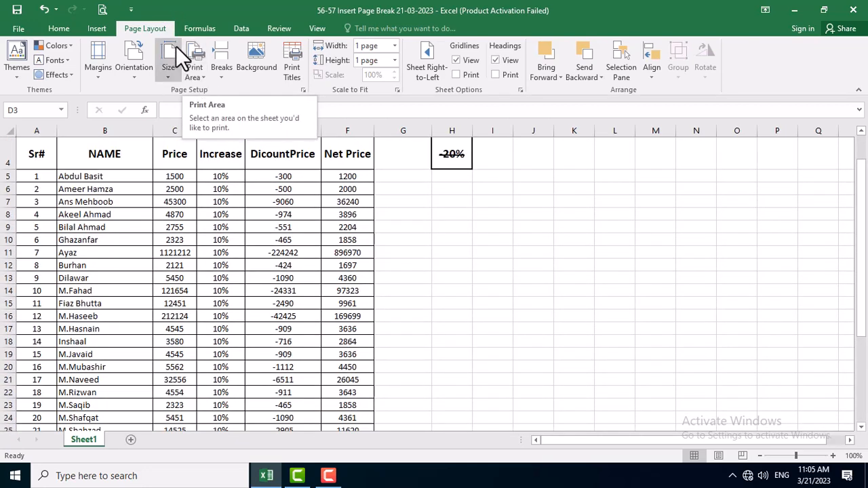
pyautogui.click(203, 79)
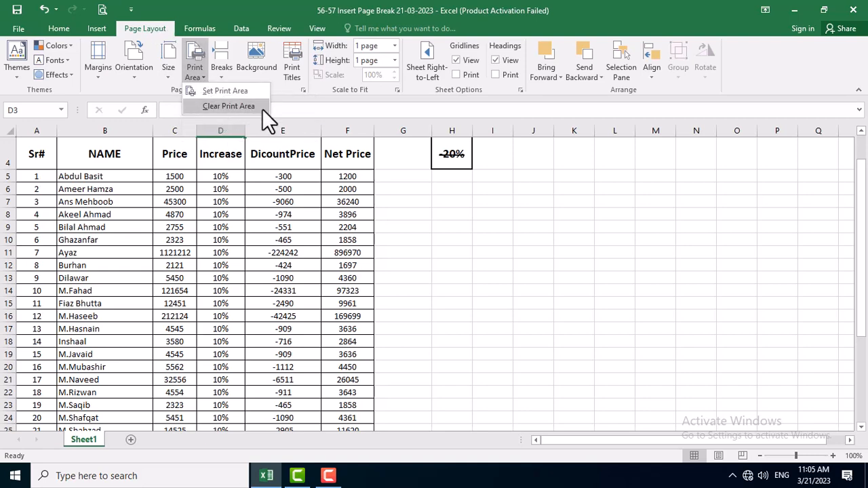
pyautogui.click(230, 106)
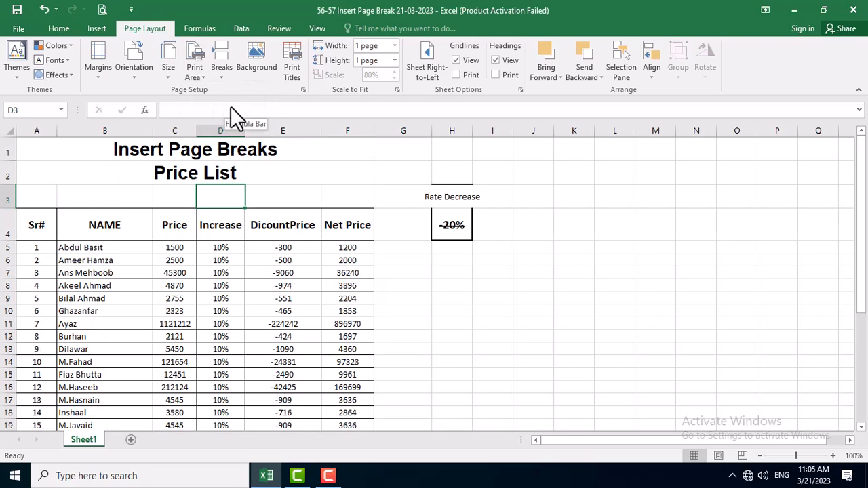
# Set A1:F19, from the titles to the fifteenth record, as the print area and check the page in print preview.
pyautogui.moveTo(68, 148); pyautogui.dragTo(67, 296)
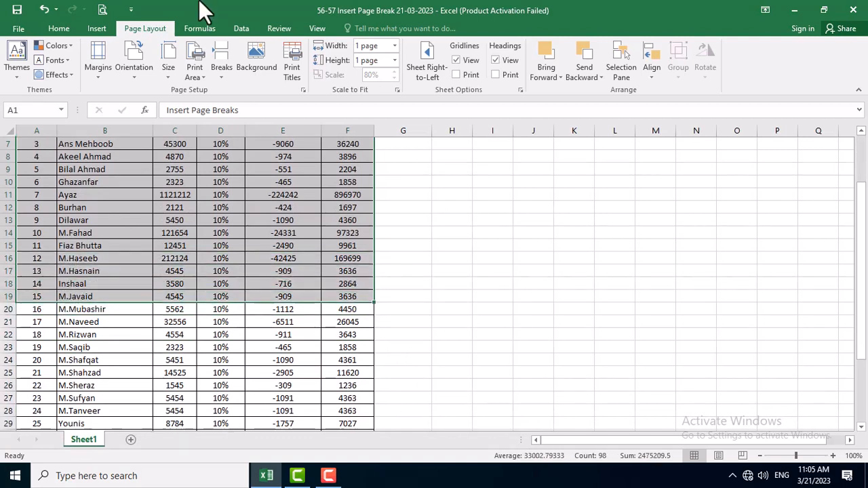
pyautogui.click(198, 80)
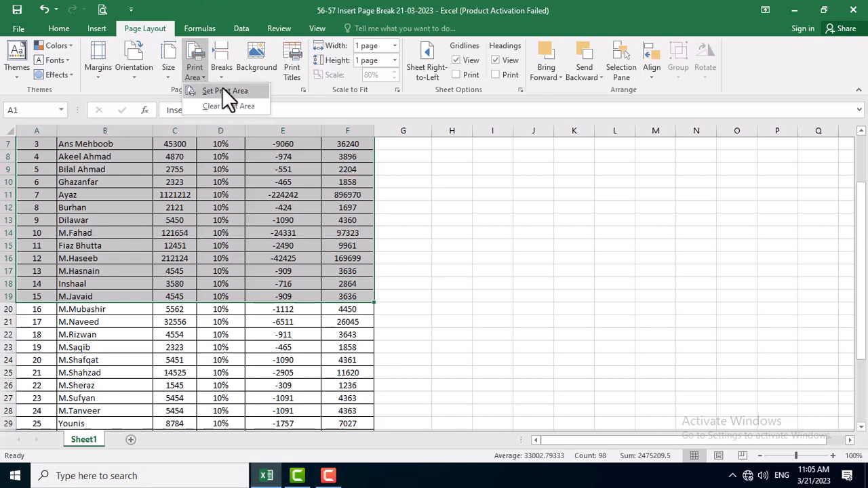
pyautogui.click(224, 91)
pyautogui.scroll(2, 310, 203)
pyautogui.click(310, 203)
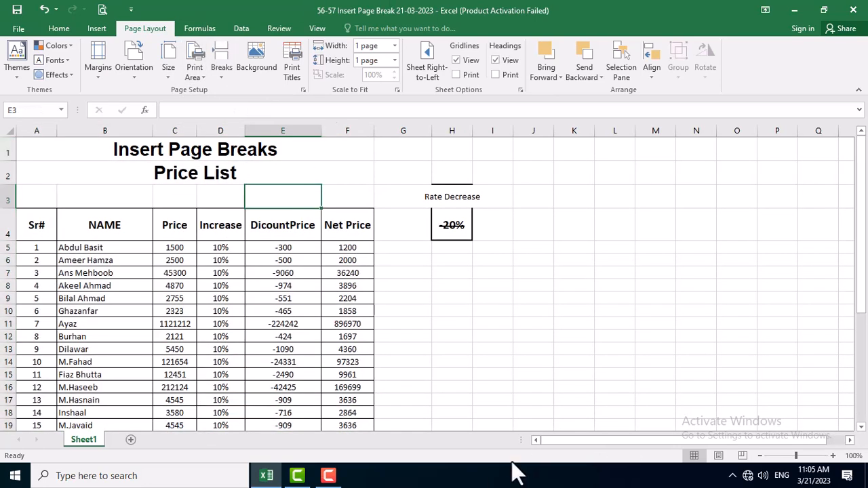
pyautogui.click(106, 7)
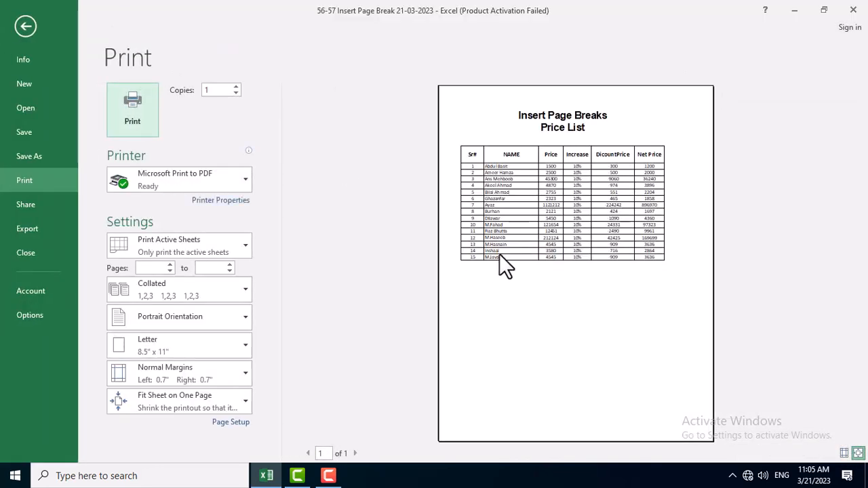
pyautogui.click(499, 255)
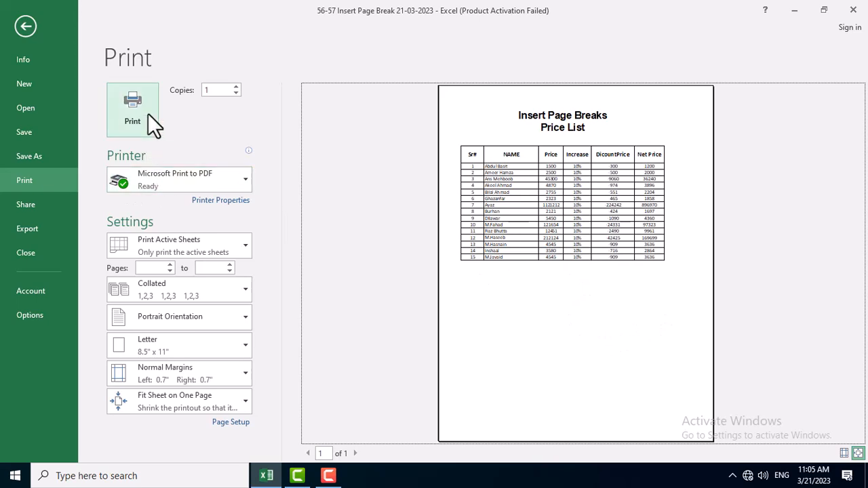
pyautogui.press('Escape')
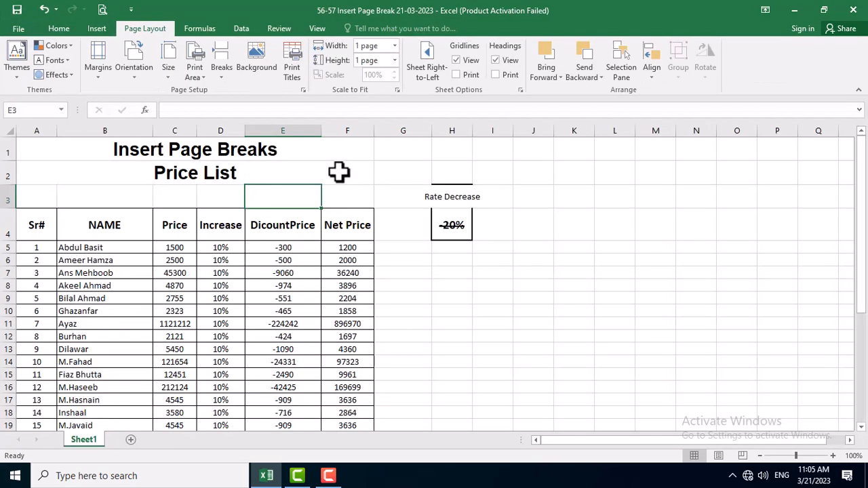
# Clear the print area that covers the first fifteen records of the price table.
pyautogui.scroll(-1, 453, 271)
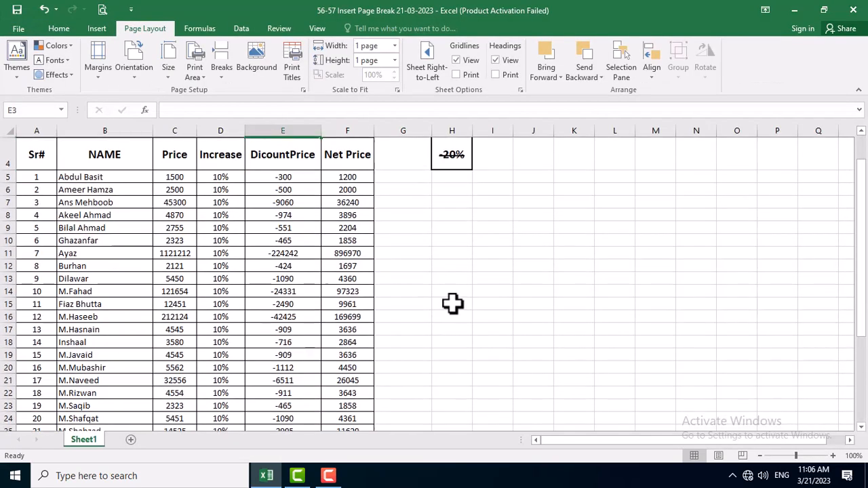
pyautogui.click(454, 304)
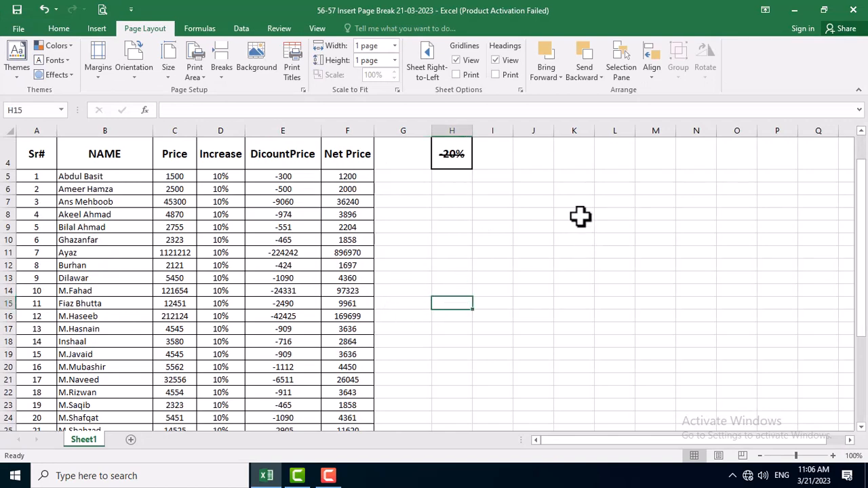
pyautogui.scroll(1, 497, 203)
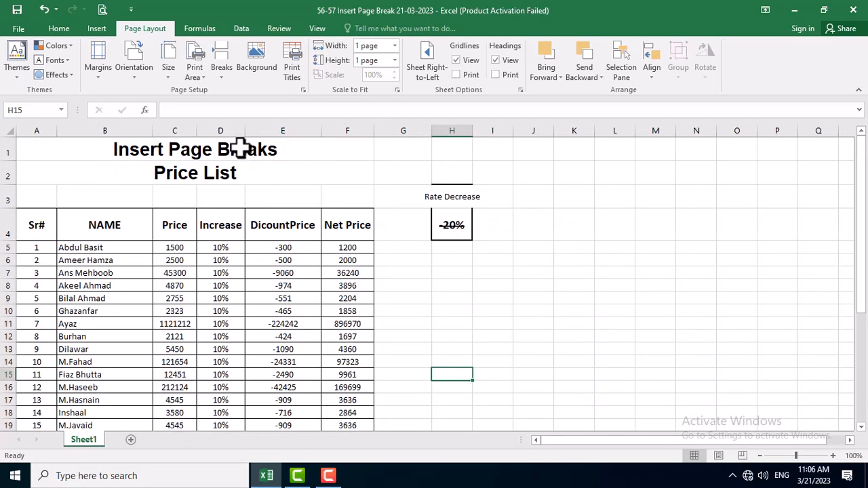
pyautogui.scroll(-8, 263, 228)
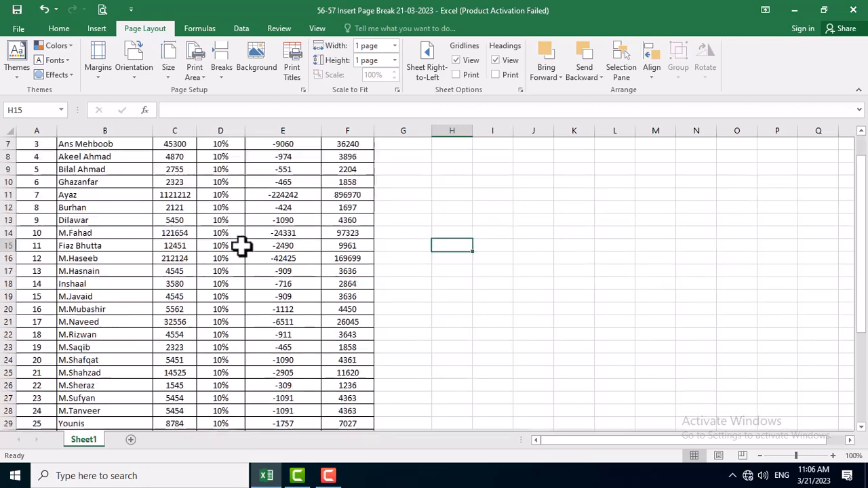
pyautogui.scroll(7, 369, 288)
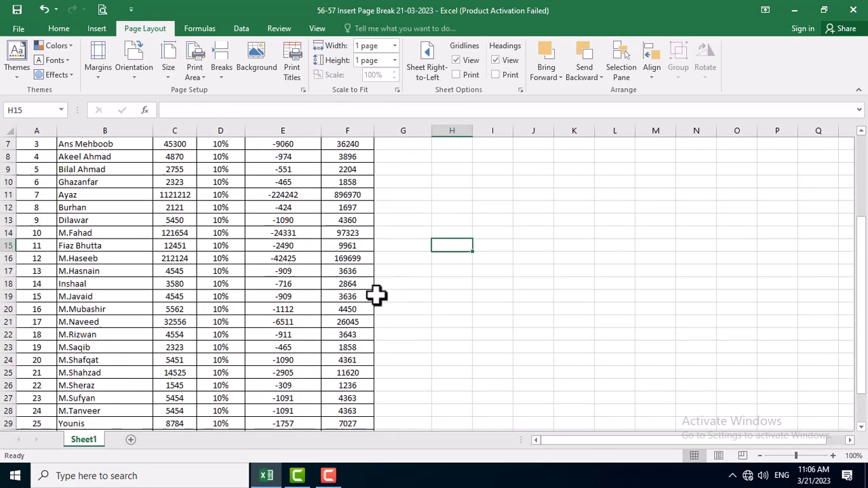
pyautogui.click(202, 78)
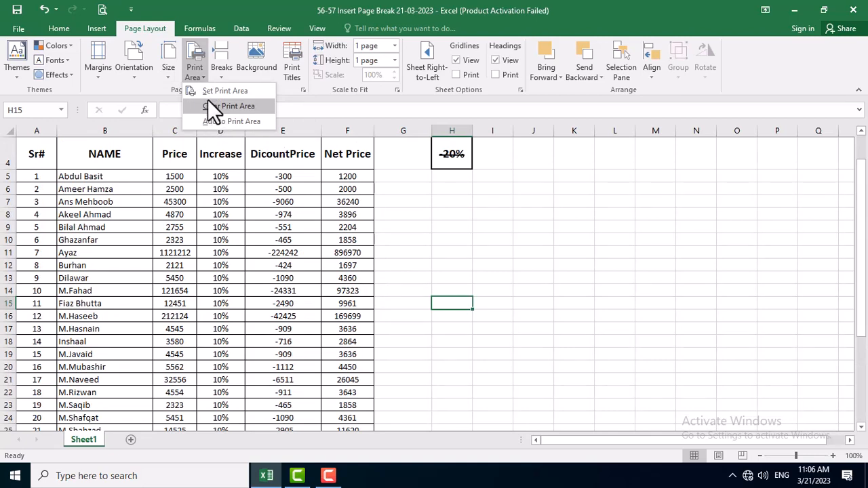
pyautogui.click(210, 106)
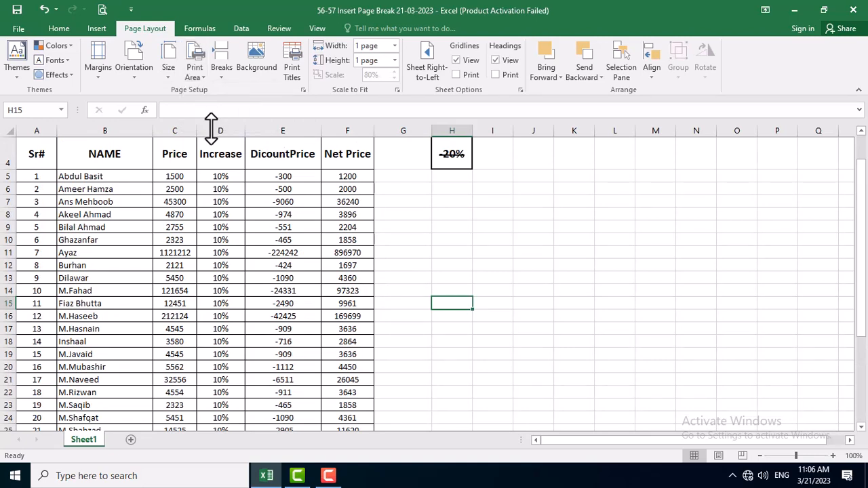
# Examine the empty row above the headers, the Rate Decrease cells, and the price records down to the last row.
pyautogui.click(219, 200)
pyautogui.scroll(-6, 206, 178)
pyautogui.scroll(7, 233, 213)
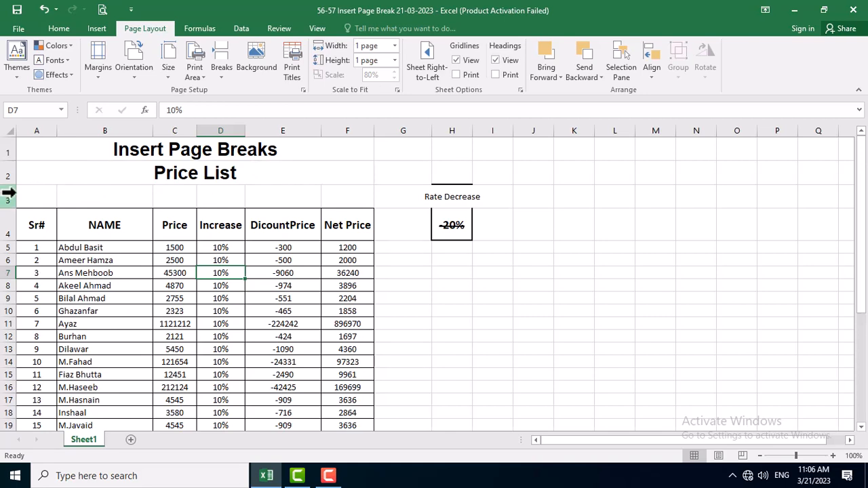
pyautogui.click(100, 190)
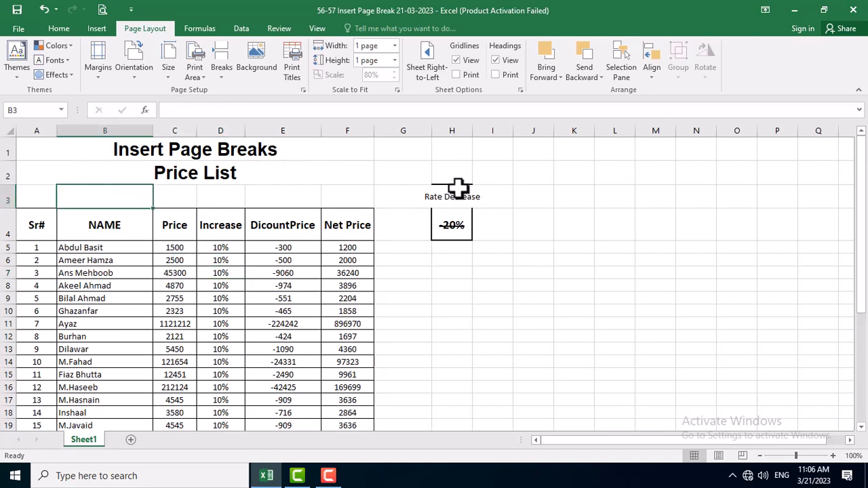
pyautogui.moveTo(459, 188); pyautogui.dragTo(457, 230)
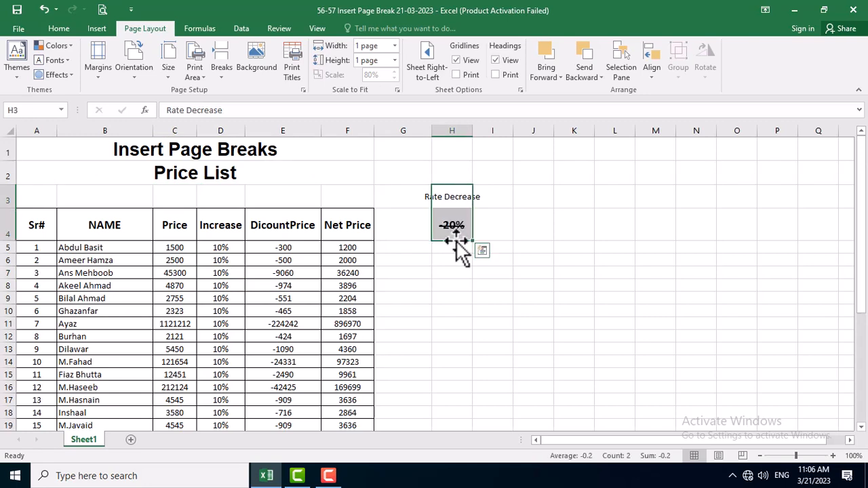
pyautogui.click(444, 191)
pyautogui.click(397, 188)
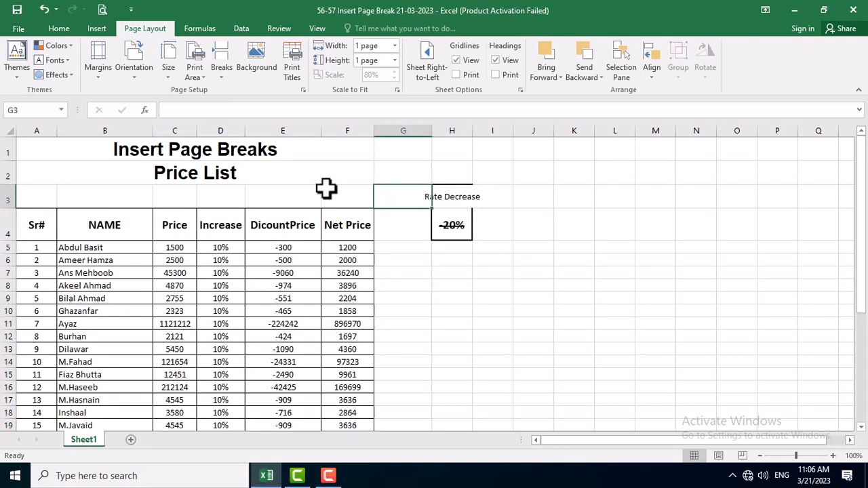
pyautogui.click(324, 189)
pyautogui.moveTo(341, 190); pyautogui.dragTo(7, 201)
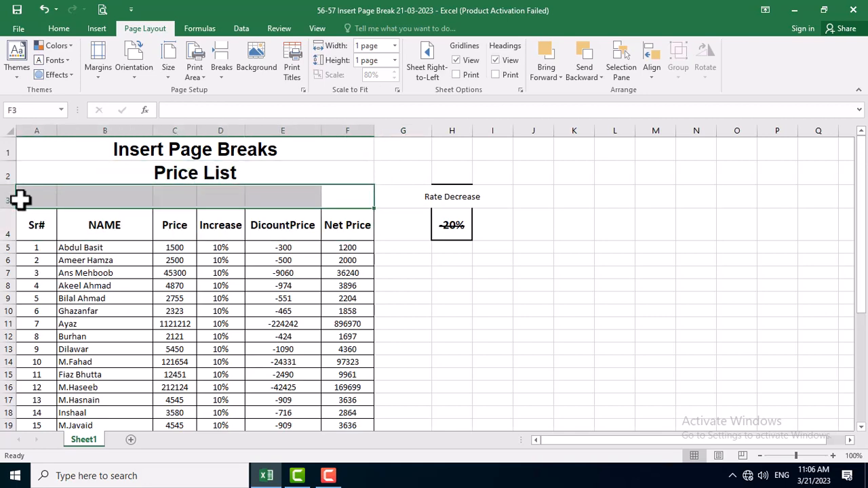
pyautogui.click(27, 199)
pyautogui.click(85, 221)
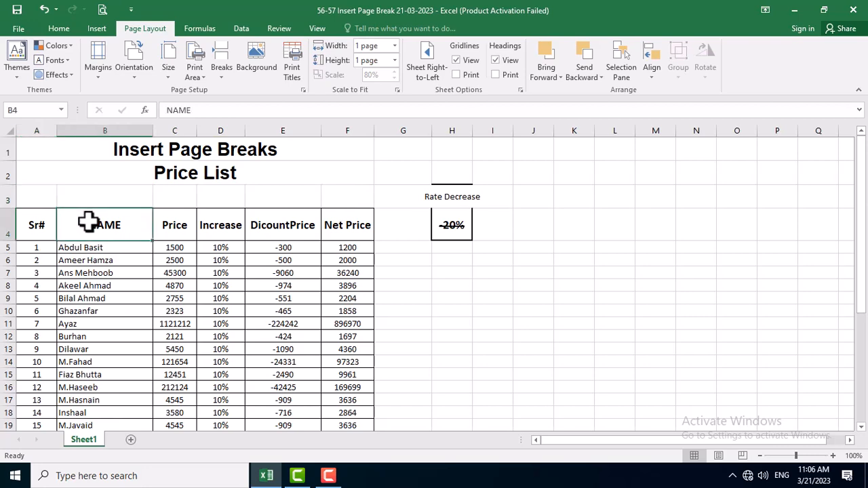
pyautogui.scroll(-8, 151, 199)
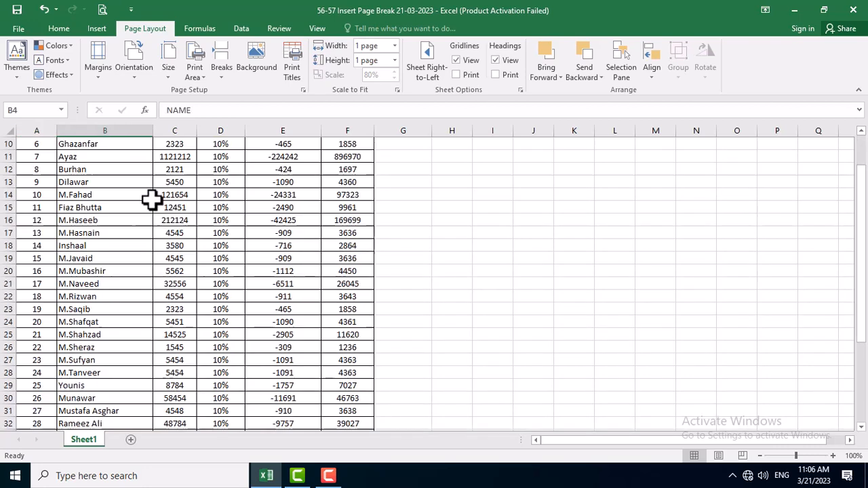
pyautogui.scroll(3, 31, 332)
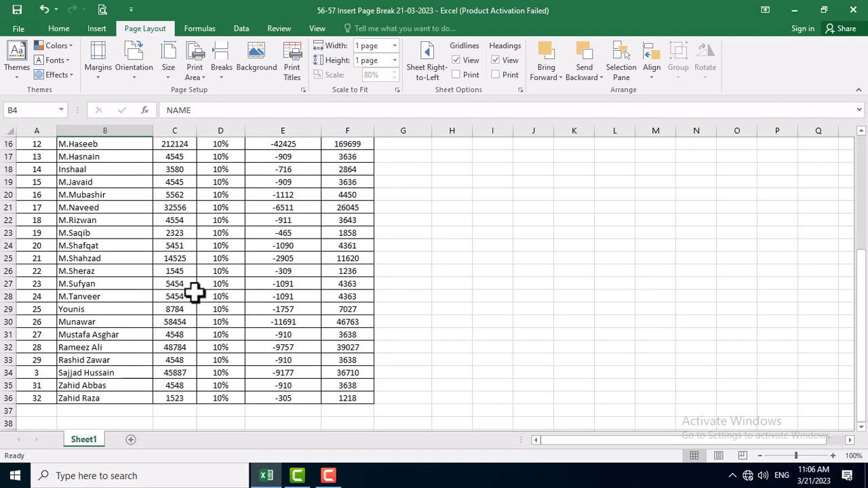
# Create a copy of Sheet1 in the same workbook and place it at the end.
pyautogui.rightClick(93, 438)
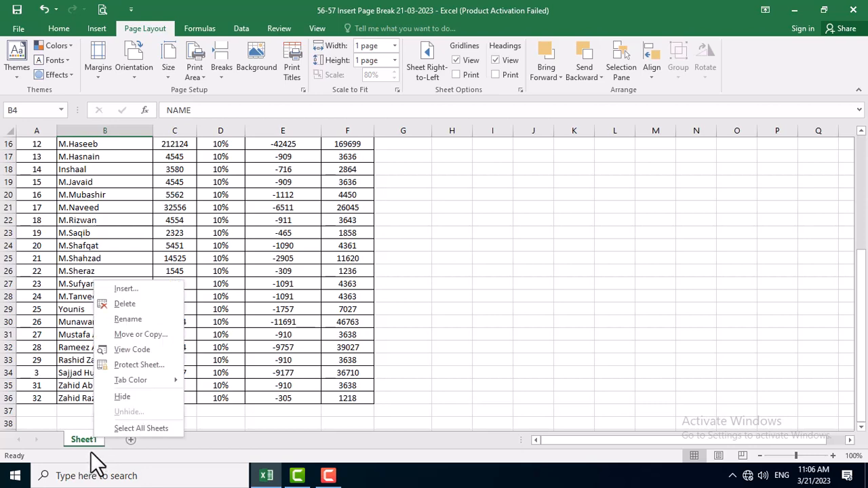
pyautogui.click(150, 334)
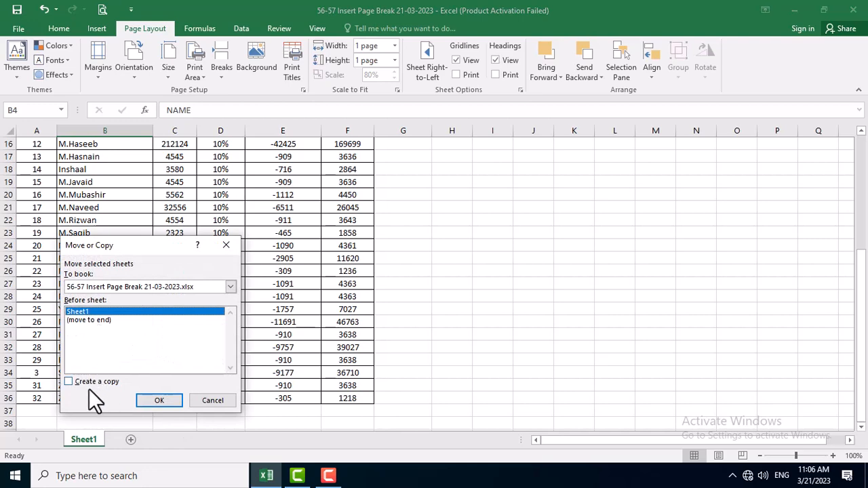
pyautogui.click(69, 380)
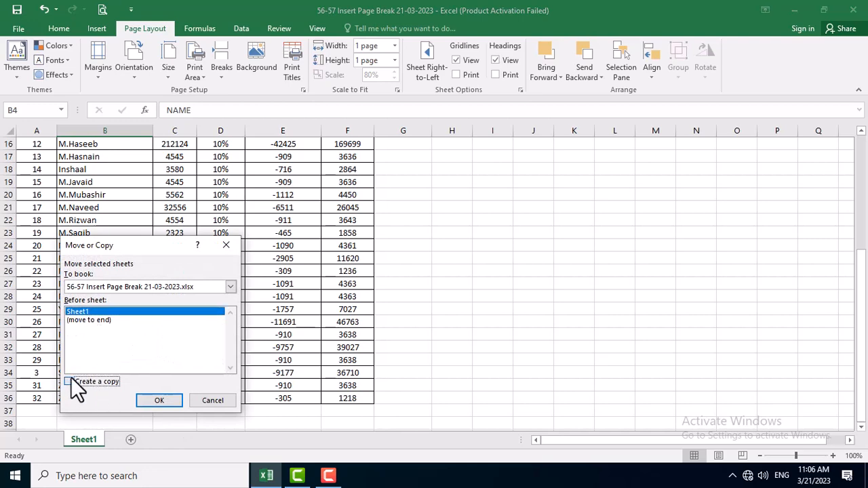
pyautogui.click(92, 319)
pyautogui.click(155, 402)
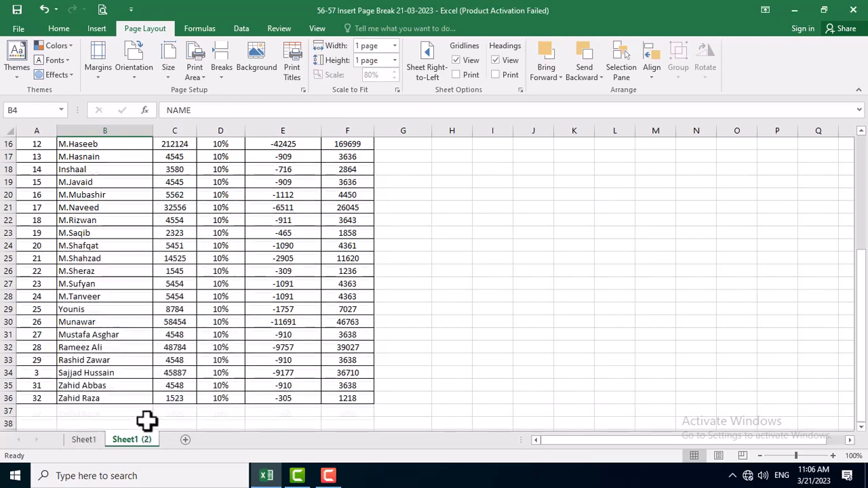
# Rename the copied sheet as "Use of Headign Row" and add a new blank worksheet after it.
pyautogui.rightClick(124, 441)
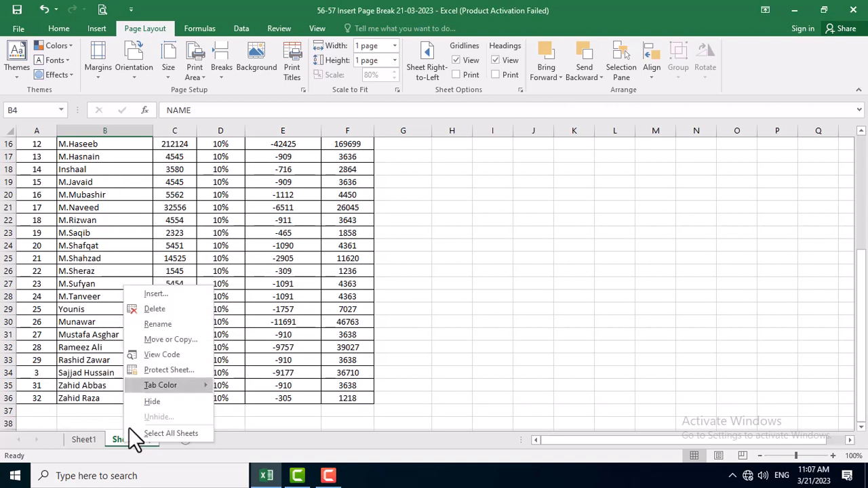
pyautogui.click(164, 323)
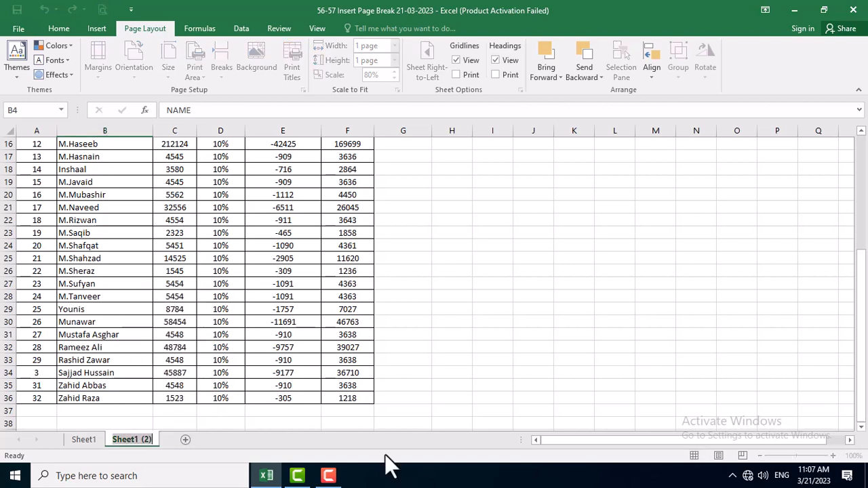
pyautogui.write('u')
pyautogui.press('BackSpace')
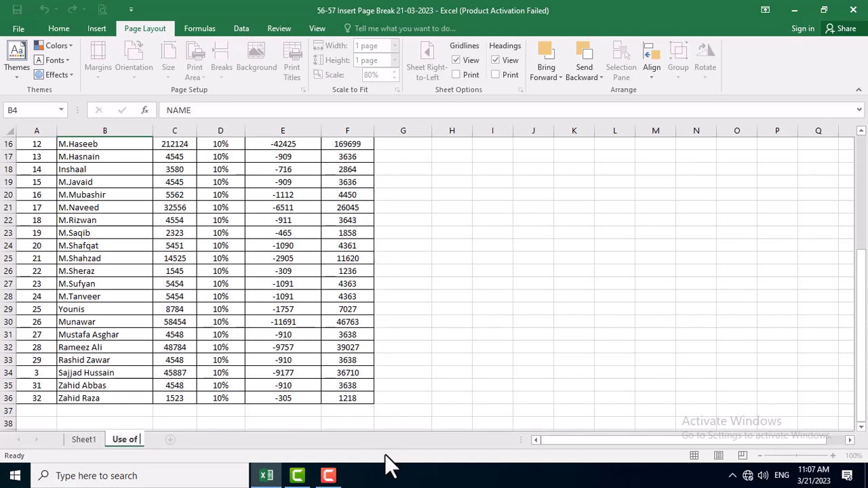
pyautogui.write('Use of Headign R')
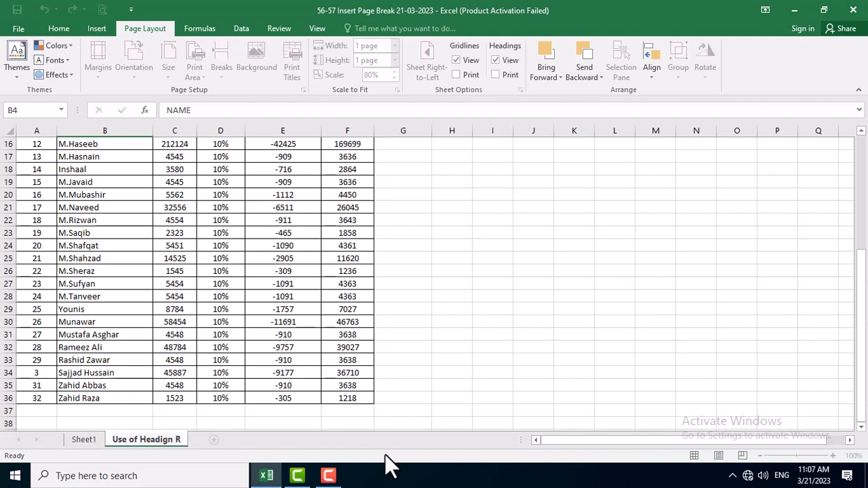
pyautogui.write('ow')
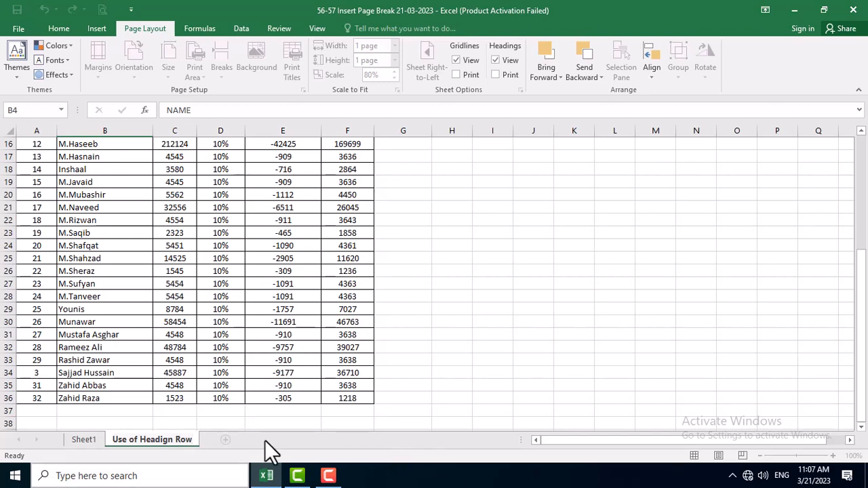
pyautogui.press('Return')
pyautogui.click(228, 440)
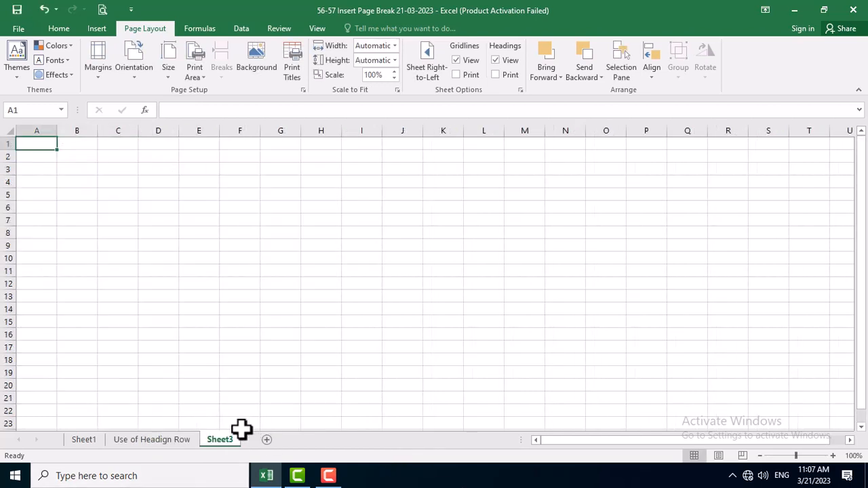
# Duplicate the price records in rows 5 to 36 of the "Use of Headign Row" sheet, pasting the copy from row 37.
pyautogui.click(139, 439)
pyautogui.scroll(5, 124, 367)
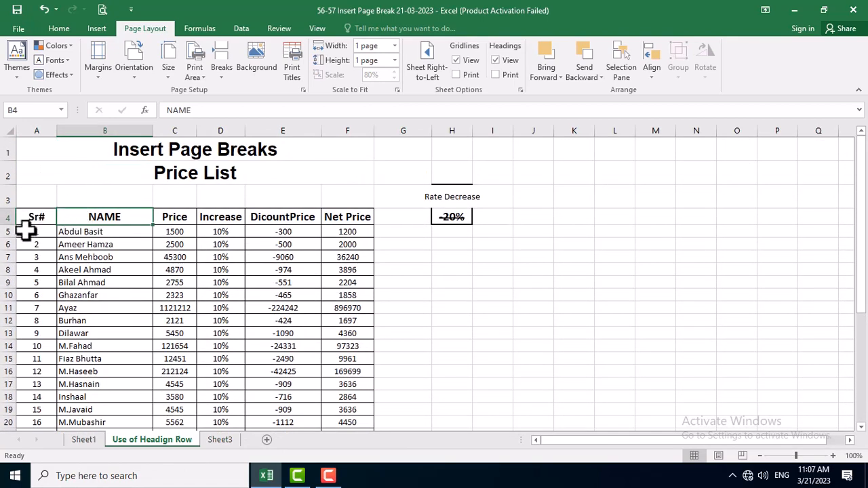
pyautogui.moveTo(5, 231); pyautogui.dragTo(27, 410)
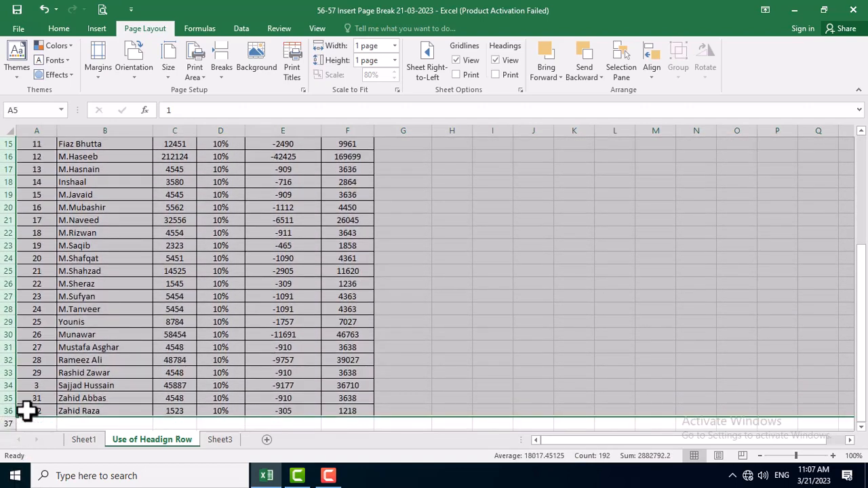
pyautogui.hotkey('ctrl', 'c')
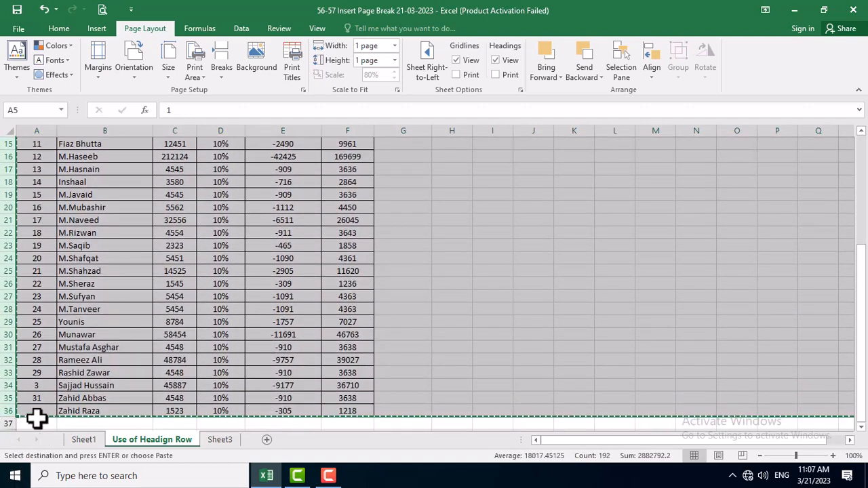
pyautogui.click(33, 422)
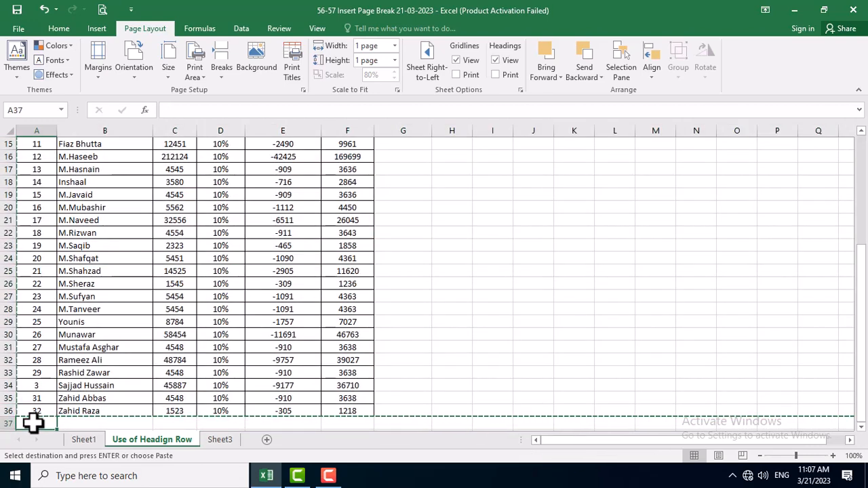
pyautogui.press('Return')
pyautogui.scroll(-12, 86, 386)
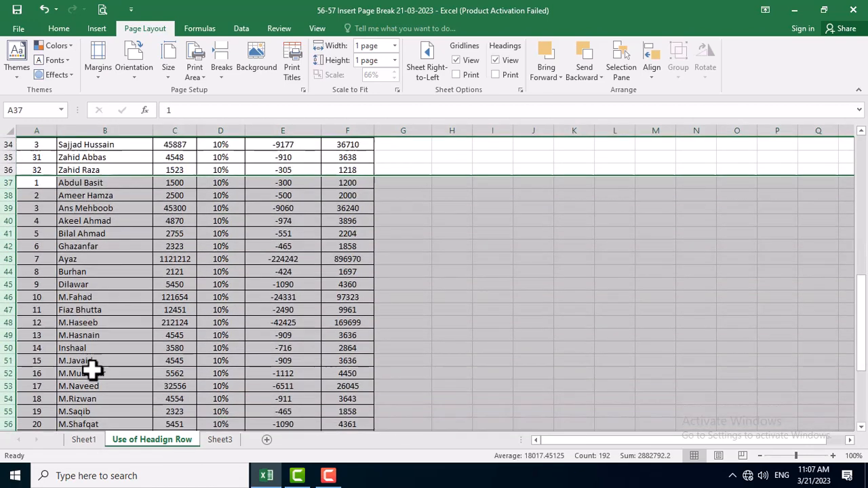
# Fill the Sr# column as a continuous series from cell A6 down to 64 in row 68.
pyautogui.scroll(-1, 190, 311)
pyautogui.scroll(17, 136, 285)
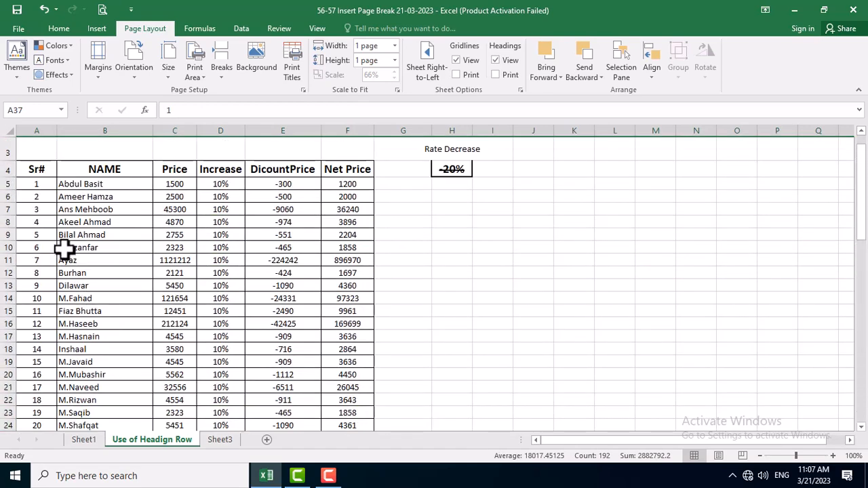
pyautogui.click(43, 196)
pyautogui.moveTo(43, 198)
pyautogui.mouseDown()
pyautogui.moveTo(66, 306)
pyautogui.moveTo(54, 438)
pyautogui.moveTo(61, 455)
pyautogui.moveTo(54, 415)
pyautogui.mouseUp()
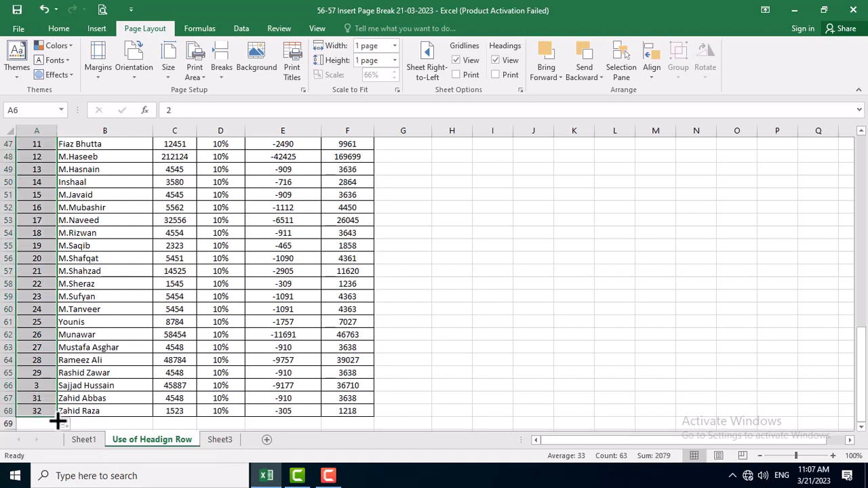
pyautogui.click(29, 423)
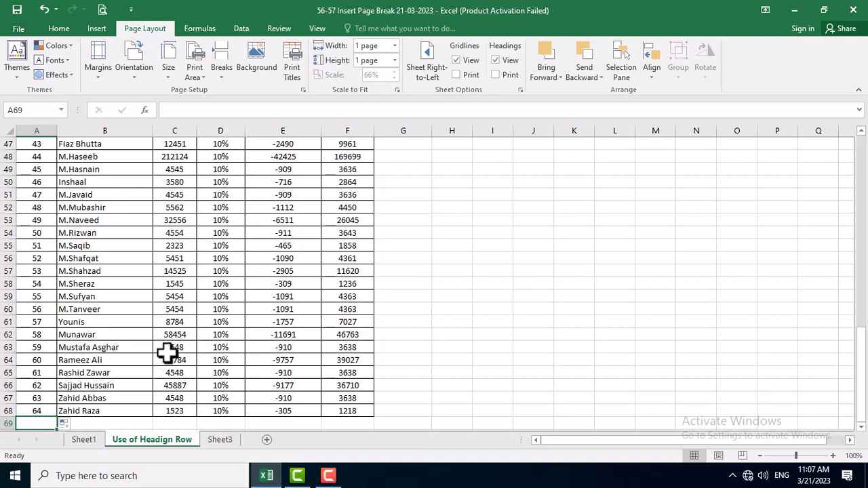
# Open the sheet's print preview and set its scaling to No Scaling.
pyautogui.scroll(15, 379, 380)
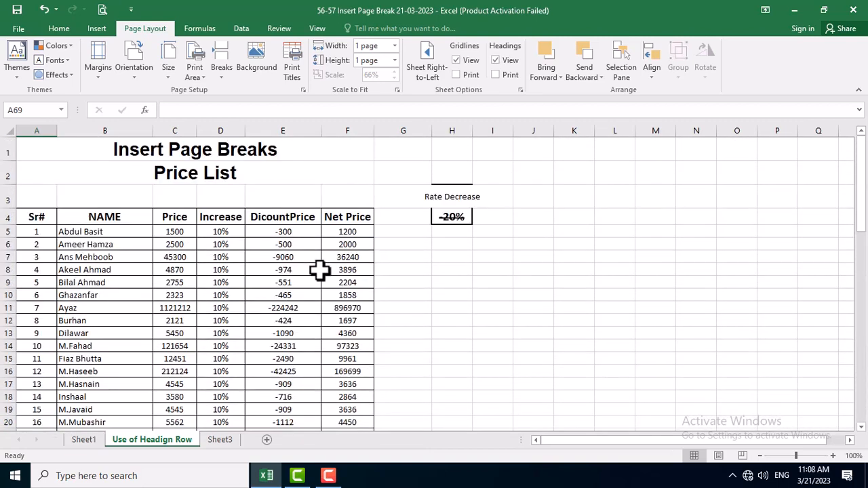
pyautogui.click(102, 9)
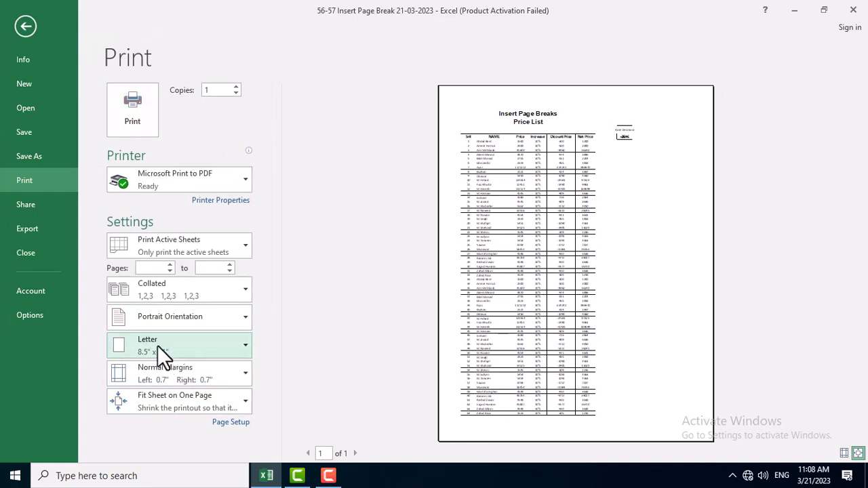
pyautogui.click(163, 399)
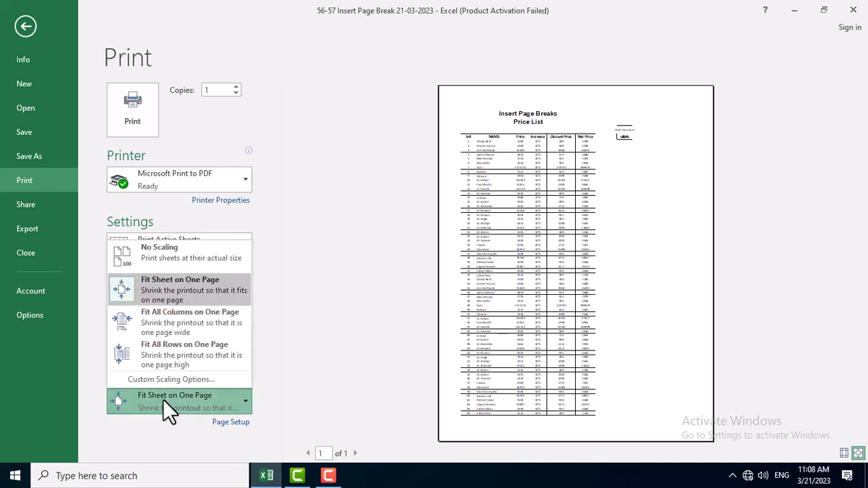
pyautogui.click(157, 251)
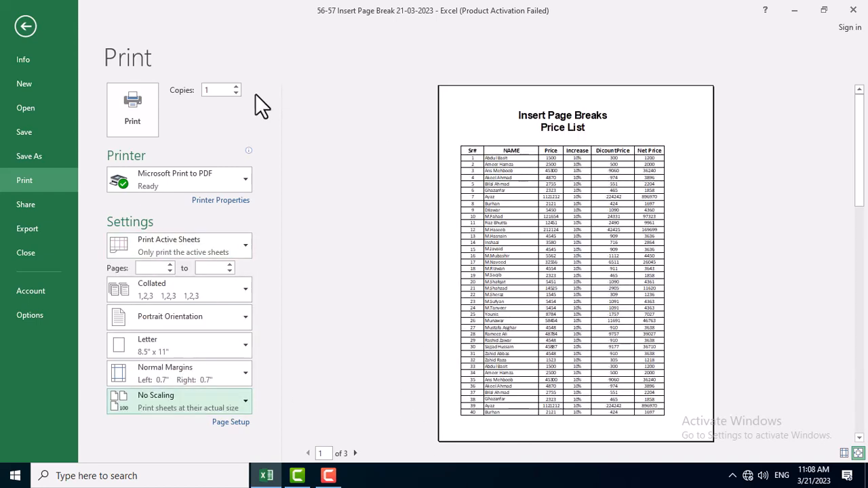
# Check the preview pages for column headings, with margin guides shown and page 2 enlarged, and return to the sheet.
pyautogui.click(354, 453)
pyautogui.click(354, 453)
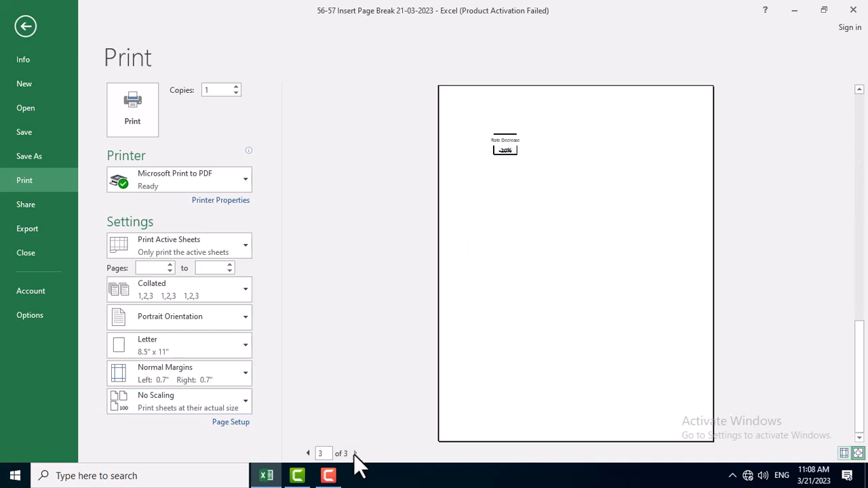
pyautogui.click(311, 452)
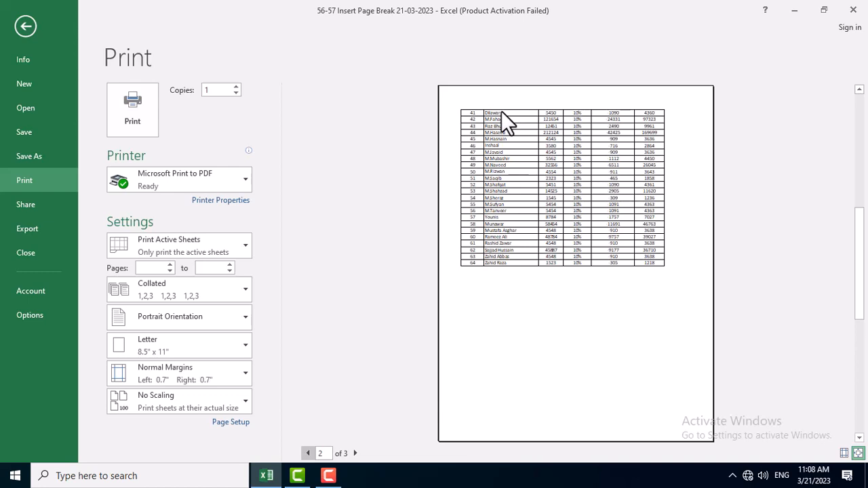
pyautogui.click(555, 116)
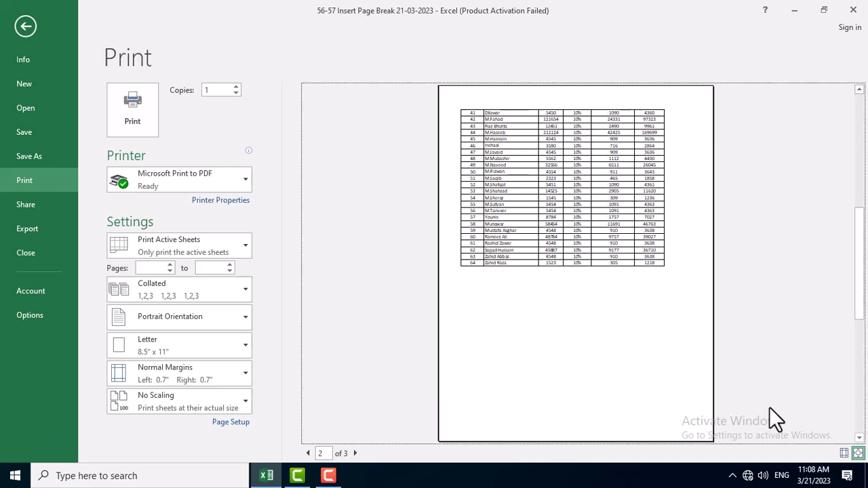
pyautogui.click(844, 453)
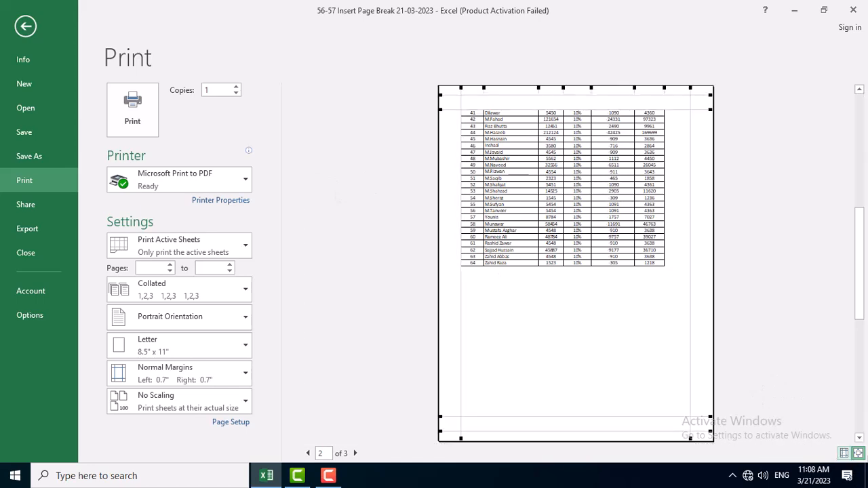
pyautogui.click(858, 453)
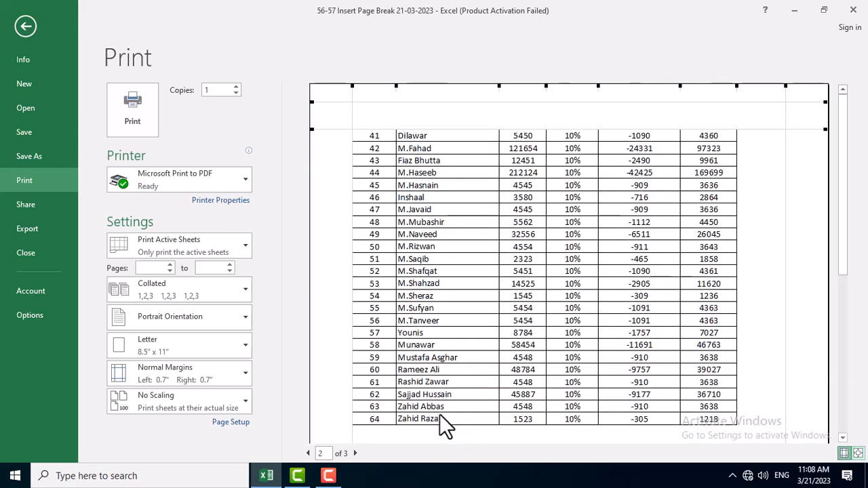
pyautogui.press('Escape')
# Set rows 1 to 3, the title rows, to repeat at the top of every printed page.
pyautogui.click(257, 260)
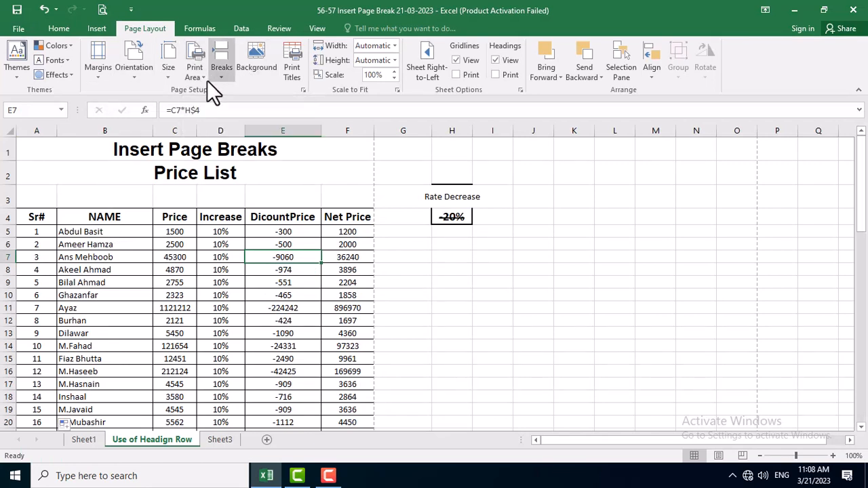
pyautogui.click(300, 77)
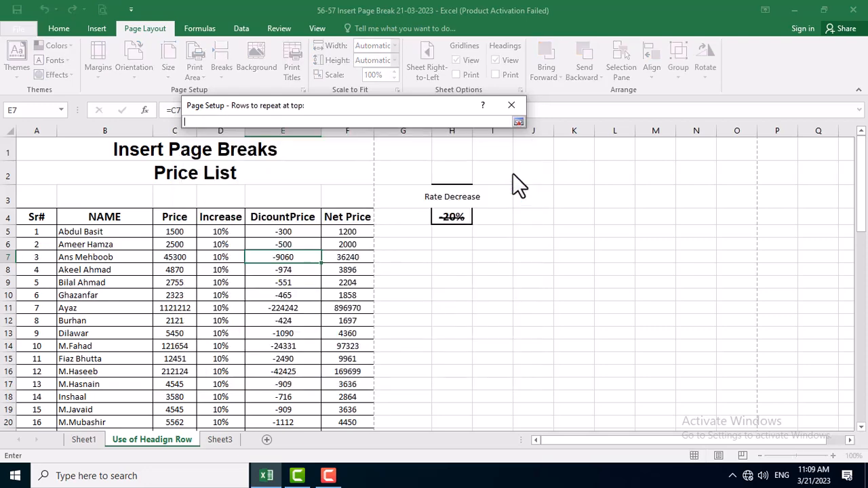
pyautogui.click(509, 173)
pyautogui.moveTo(102, 147); pyautogui.dragTo(102, 195)
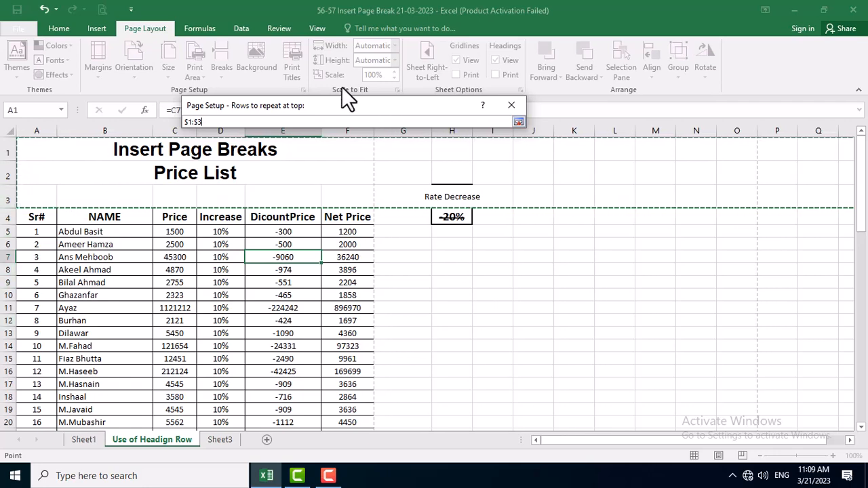
pyautogui.click(518, 120)
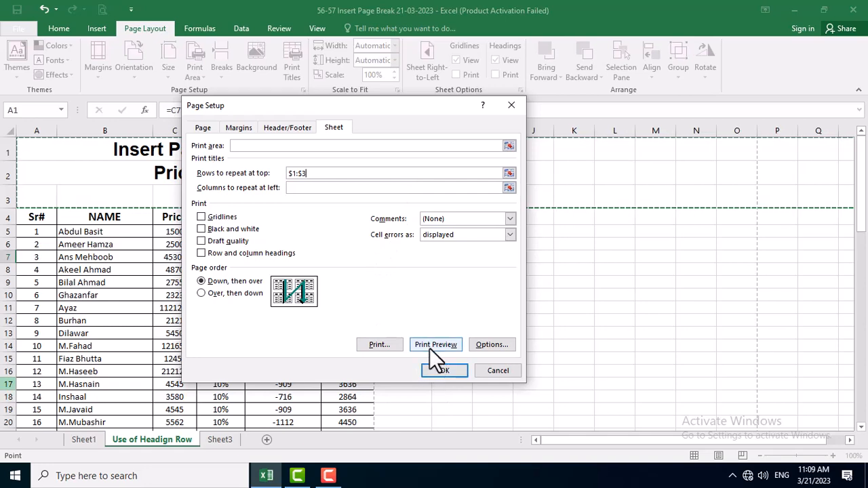
pyautogui.click(448, 371)
pyautogui.click(302, 294)
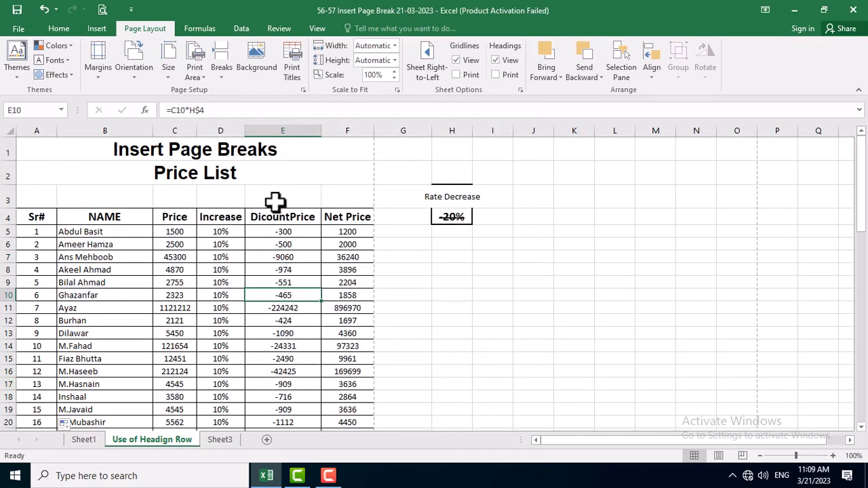
# Examine the page break in the records and all four print preview pages for the repeated title rows.
pyautogui.scroll(-6, 306, 213)
pyautogui.scroll(-14, 322, 213)
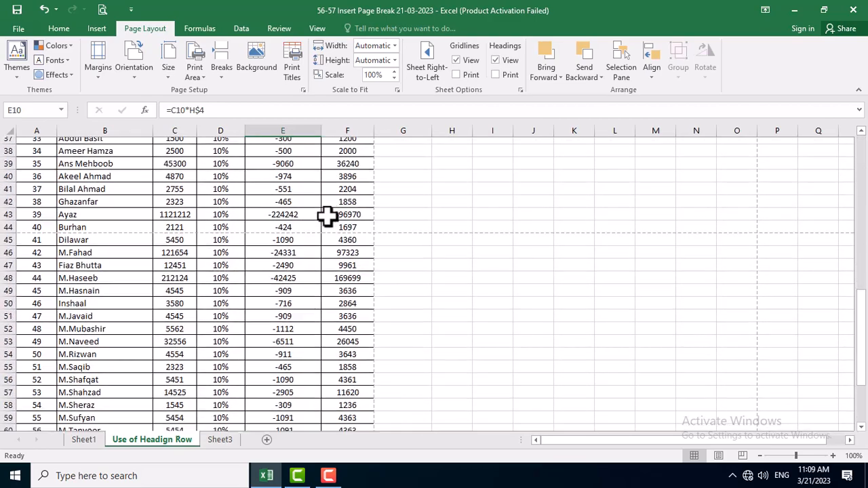
pyautogui.scroll(-2, 313, 211)
pyautogui.scroll(8, 314, 211)
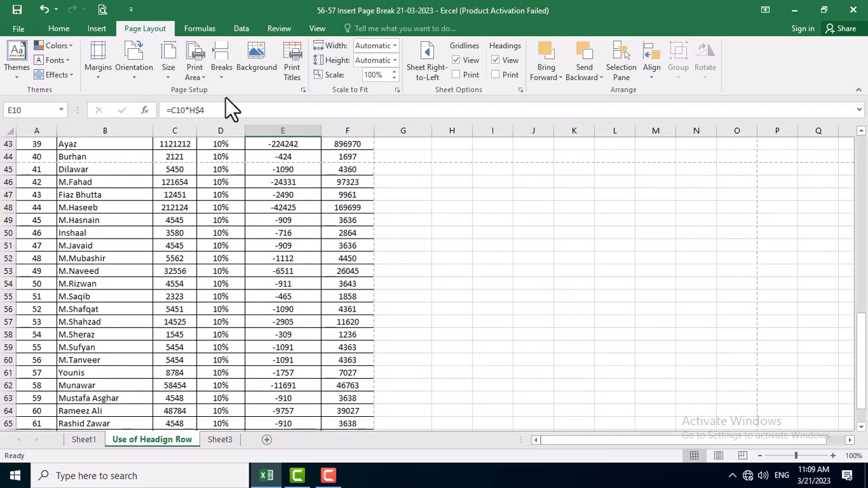
pyautogui.click(102, 10)
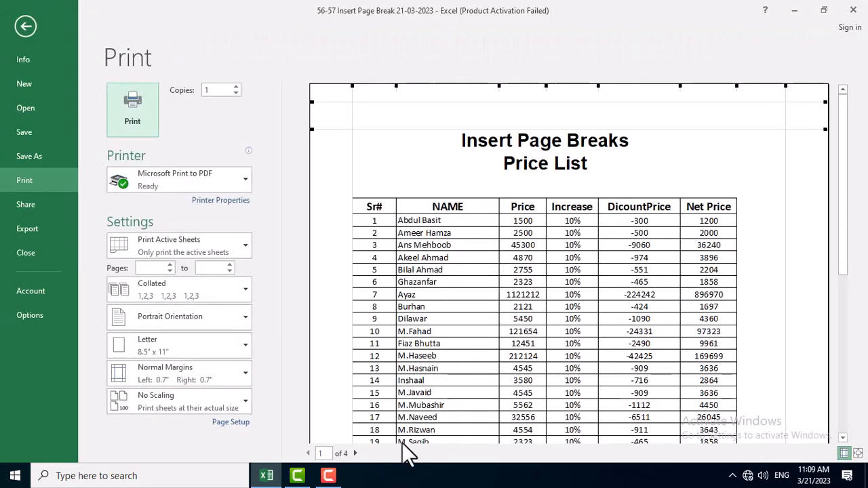
pyautogui.scroll(-1, 417, 346)
pyautogui.scroll(-4, 393, 416)
pyautogui.click(416, 349)
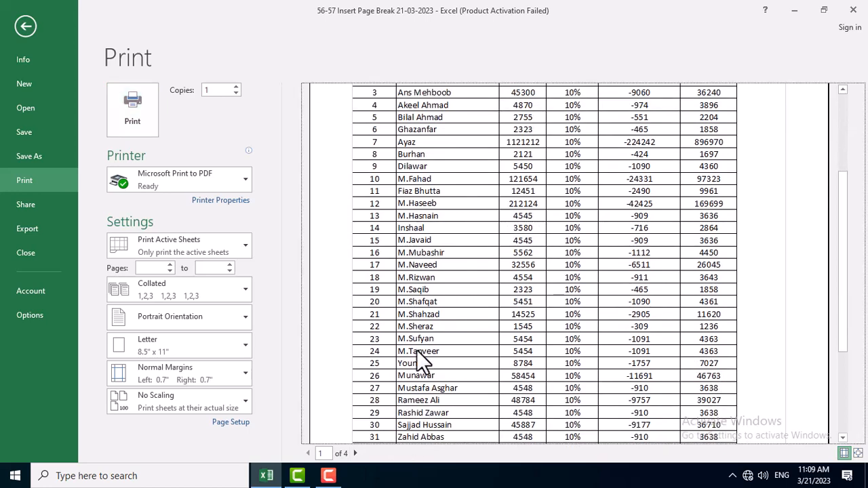
pyautogui.scroll(5, 385, 427)
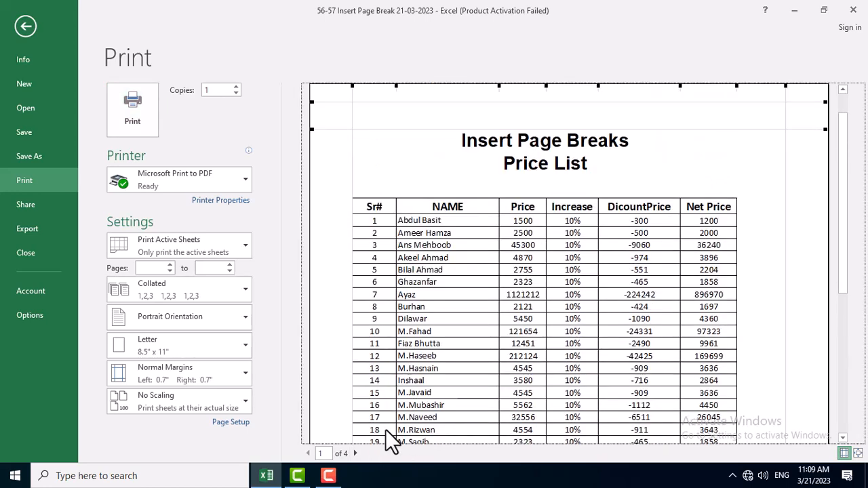
pyautogui.click(357, 453)
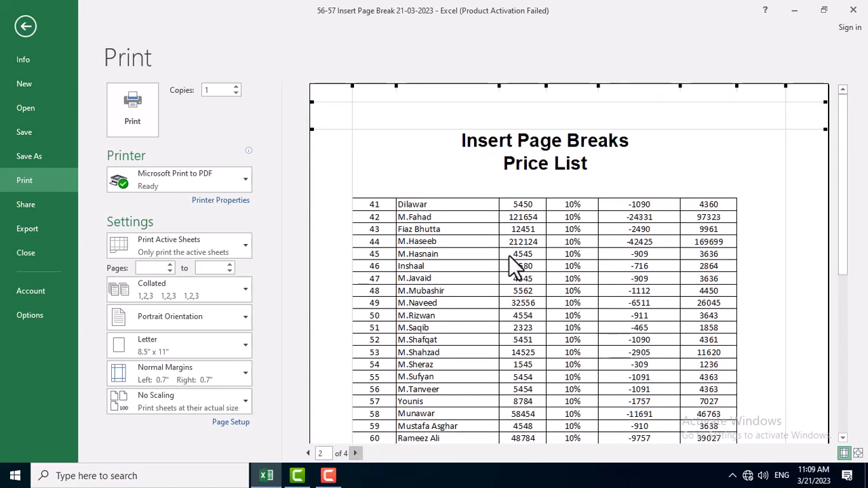
pyautogui.click(356, 453)
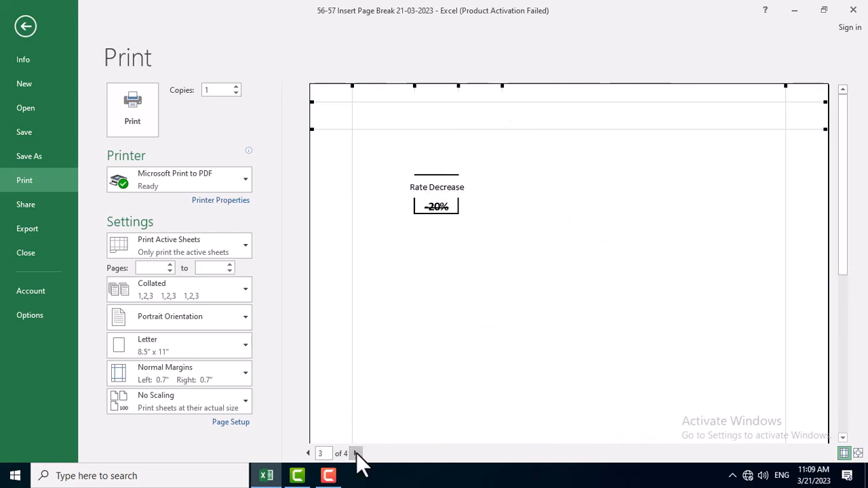
pyautogui.click(356, 453)
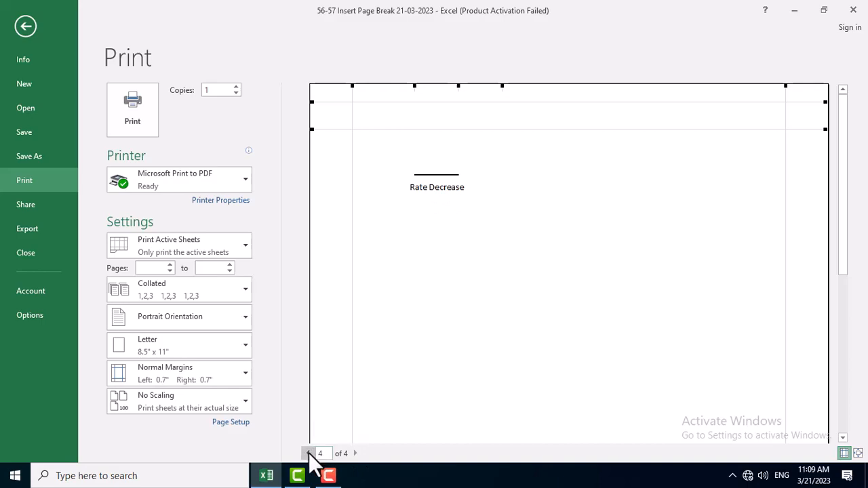
pyautogui.press('Escape')
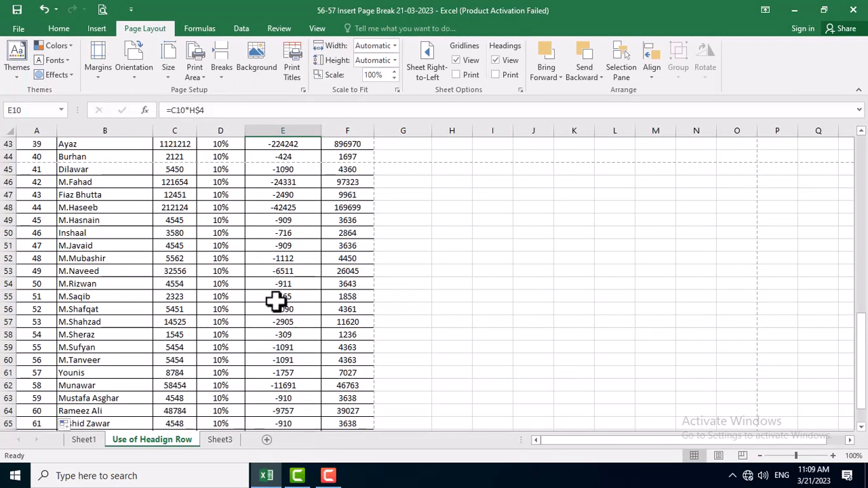
# Switch the "Use of Headign Row" sheet to Page Break Preview.
pyautogui.scroll(14, 97, 174)
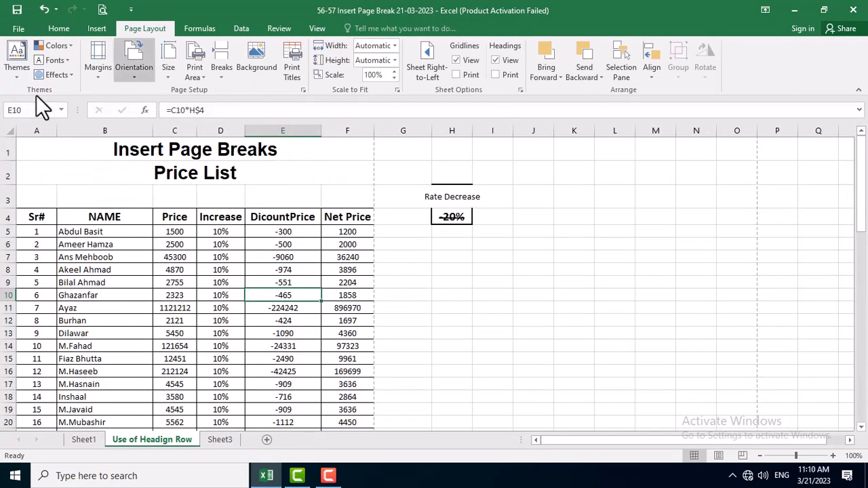
pyautogui.click(59, 29)
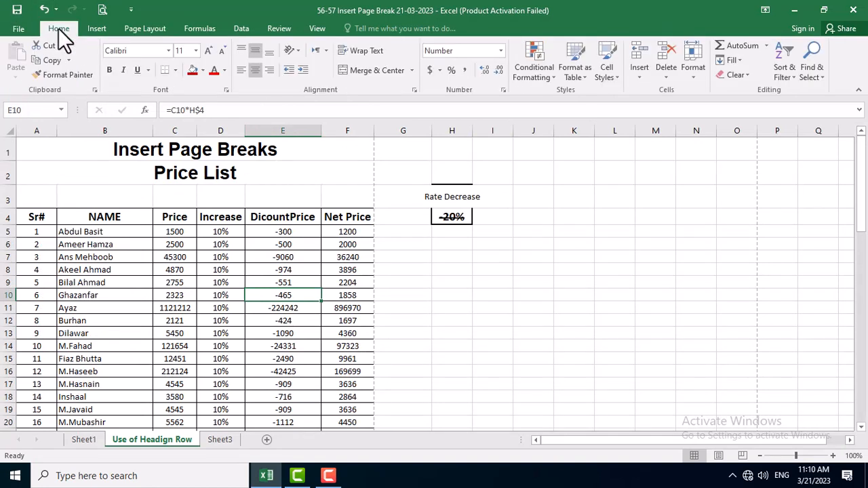
pyautogui.click(317, 28)
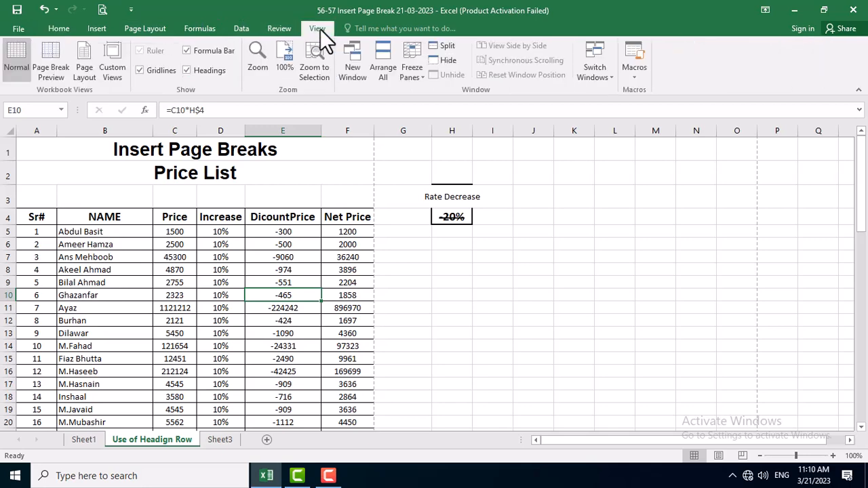
pyautogui.click(52, 74)
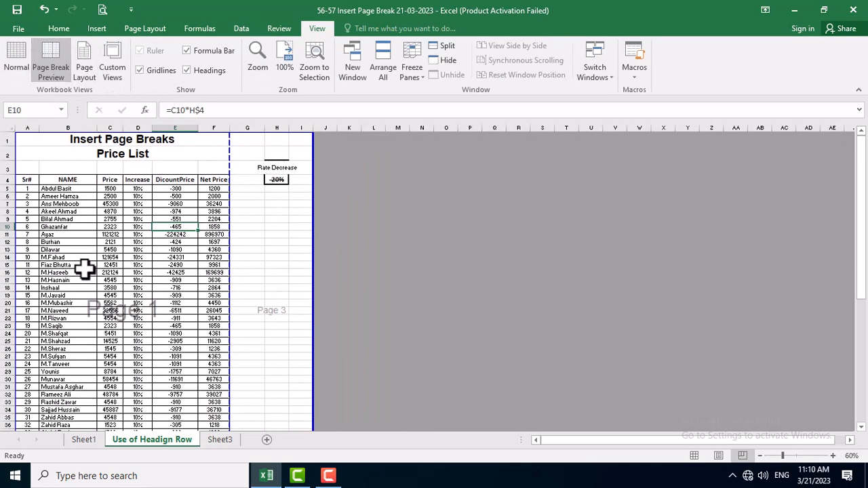
# Narrow the print area to columns A to F in Page Break Preview and save the workbook.
pyautogui.scroll(-11, 323, 230)
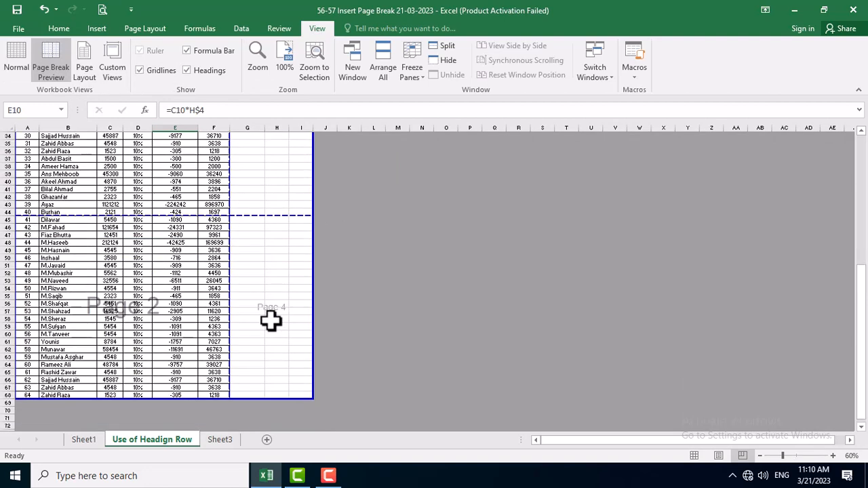
pyautogui.scroll(11, 291, 319)
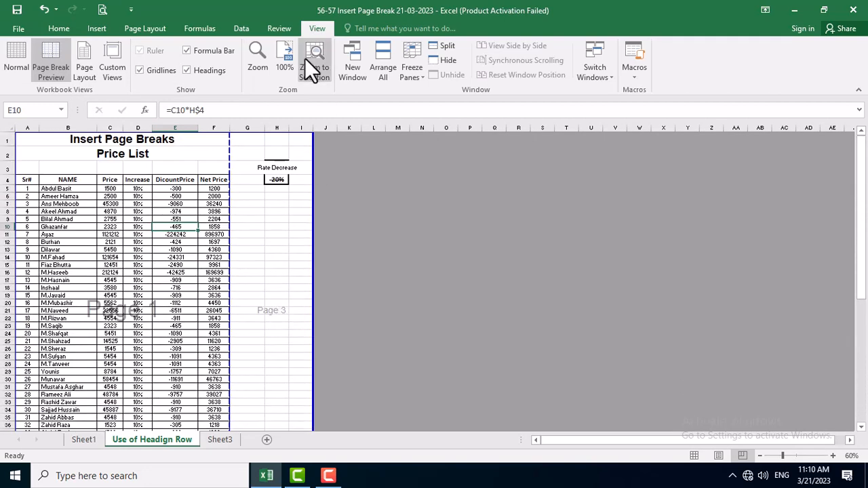
pyautogui.moveTo(310, 233); pyautogui.dragTo(228, 250)
pyautogui.scroll(-8, 245, 264)
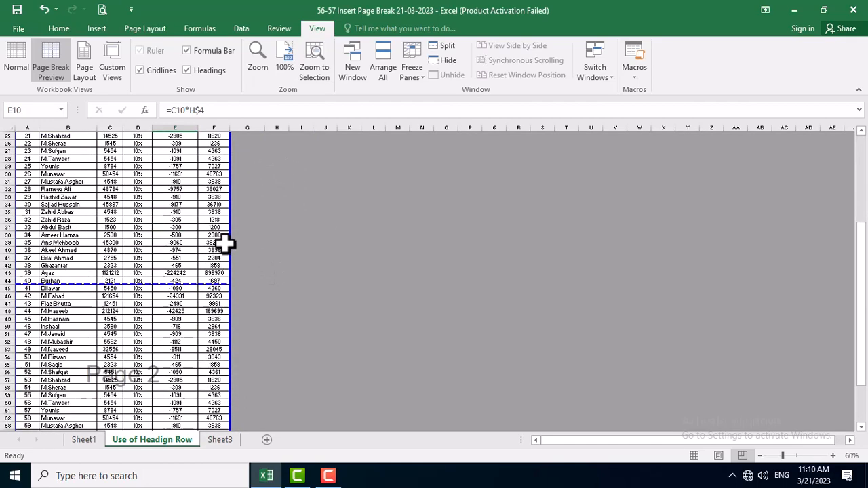
pyautogui.scroll(-12, 226, 256)
pyautogui.scroll(12, 223, 275)
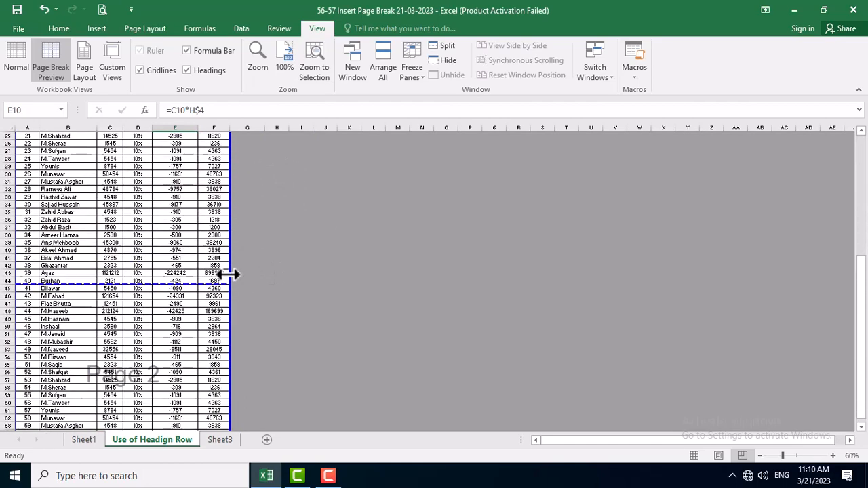
pyautogui.scroll(6, 233, 236)
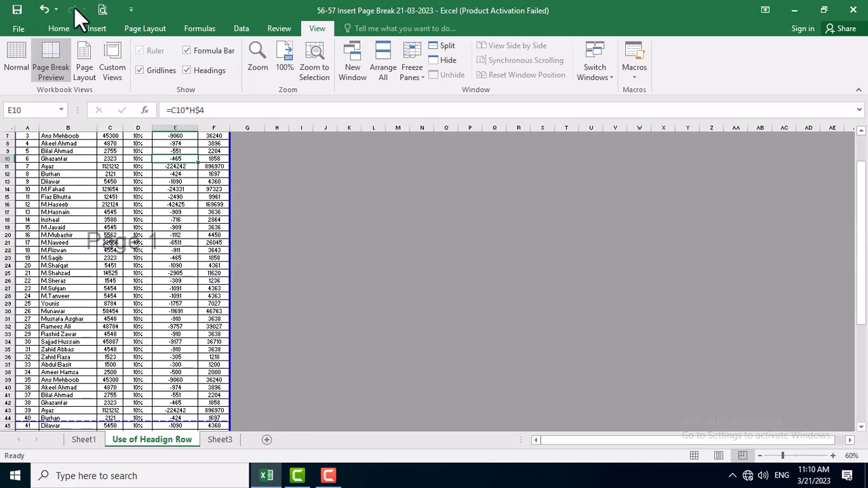
pyautogui.click(20, 11)
# Check both print preview pages for the title rows and column headings, and return to the sheet.
pyautogui.click(101, 8)
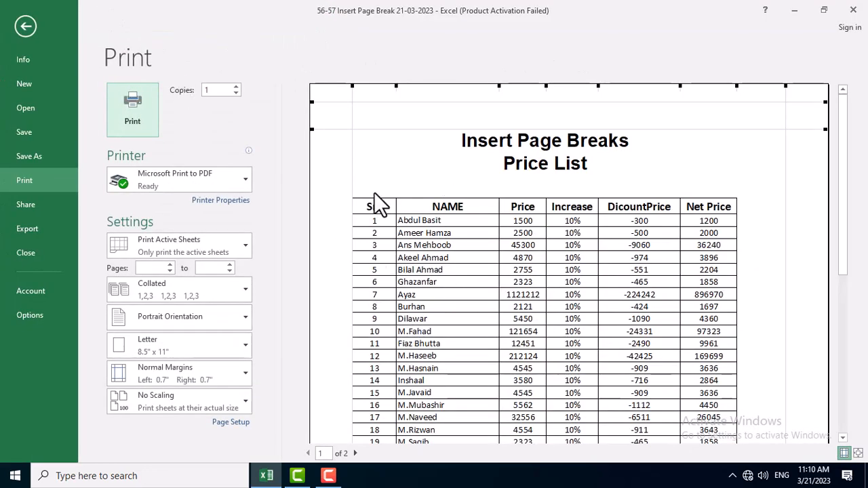
pyautogui.scroll(-8, 490, 271)
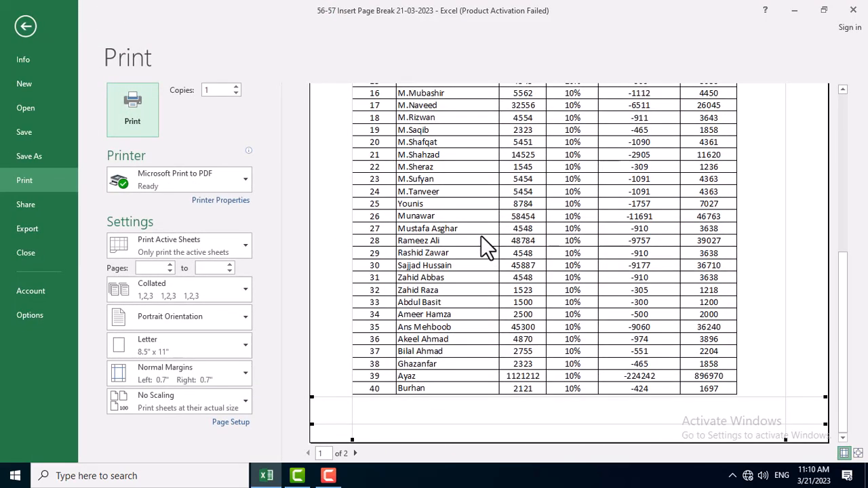
pyautogui.click(355, 452)
pyautogui.scroll(5, 453, 190)
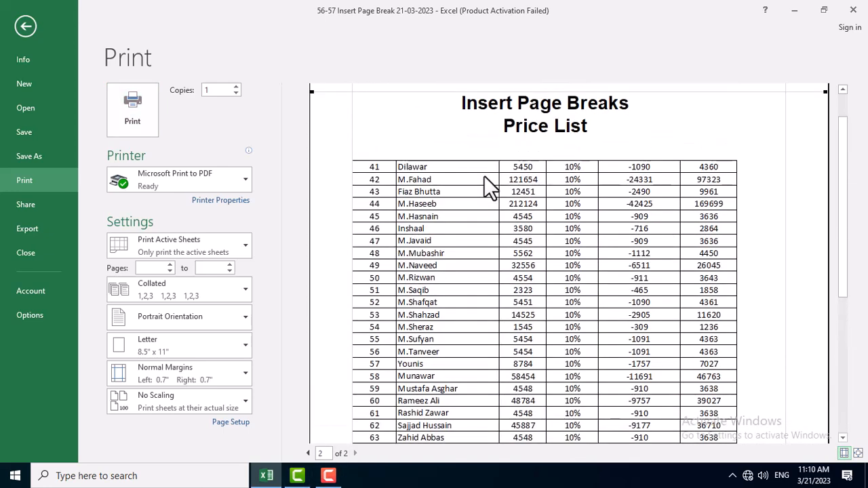
pyautogui.scroll(2, 483, 177)
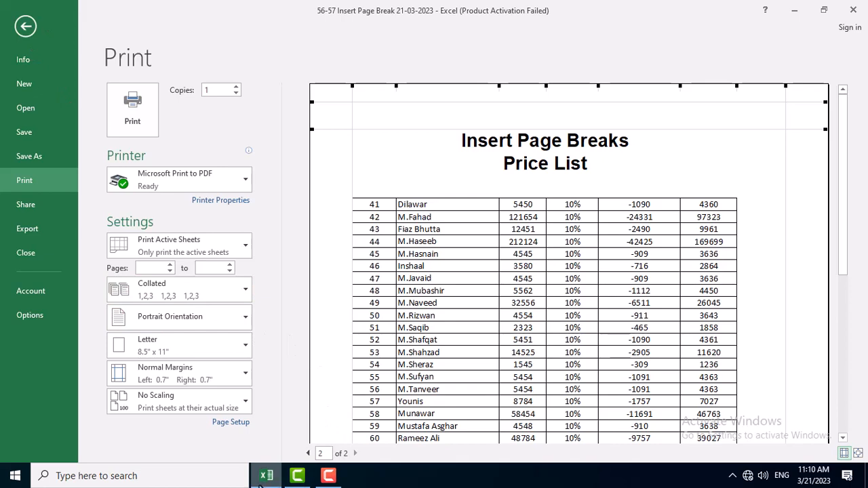
pyautogui.moveTo(263, 478)
pyautogui.press('Escape')
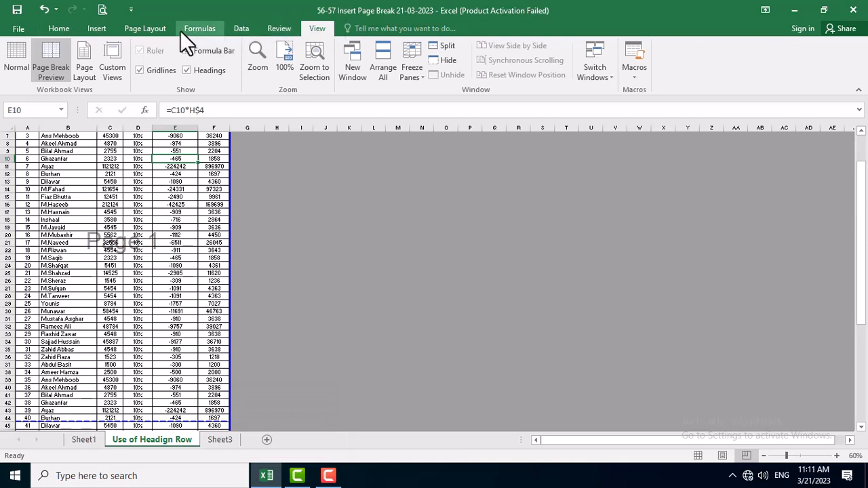
# Set rows 1 to 4, the titles plus the column heading row, to repeat at the top of every printed page.
pyautogui.click(136, 28)
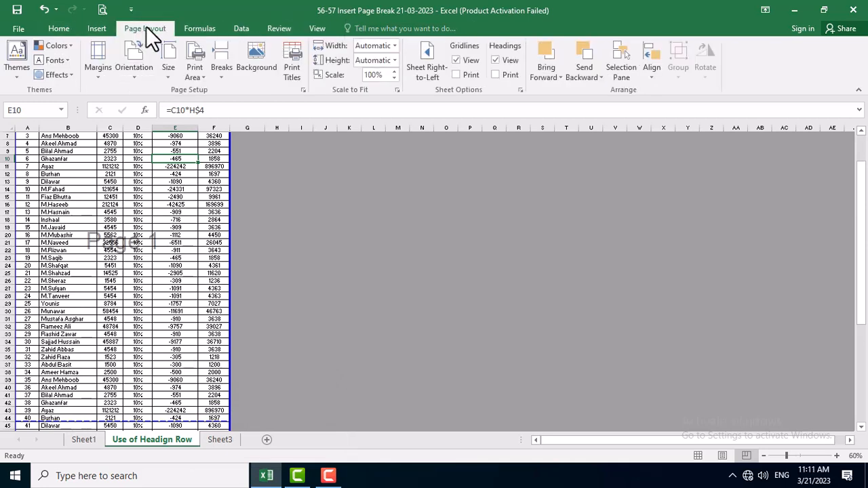
pyautogui.click(290, 73)
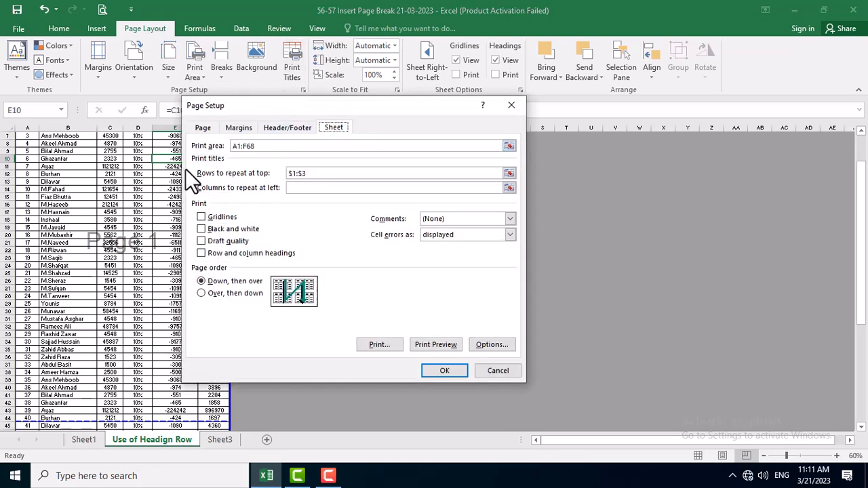
pyautogui.click(508, 174)
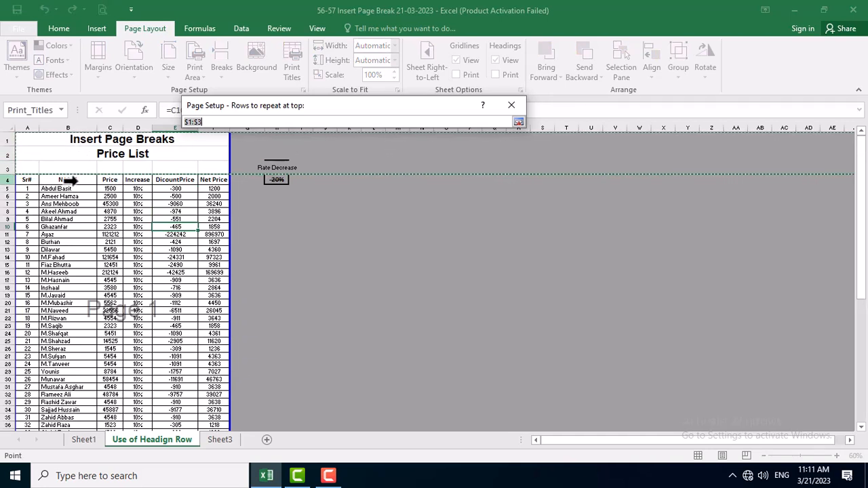
pyautogui.moveTo(57, 142); pyautogui.dragTo(51, 178)
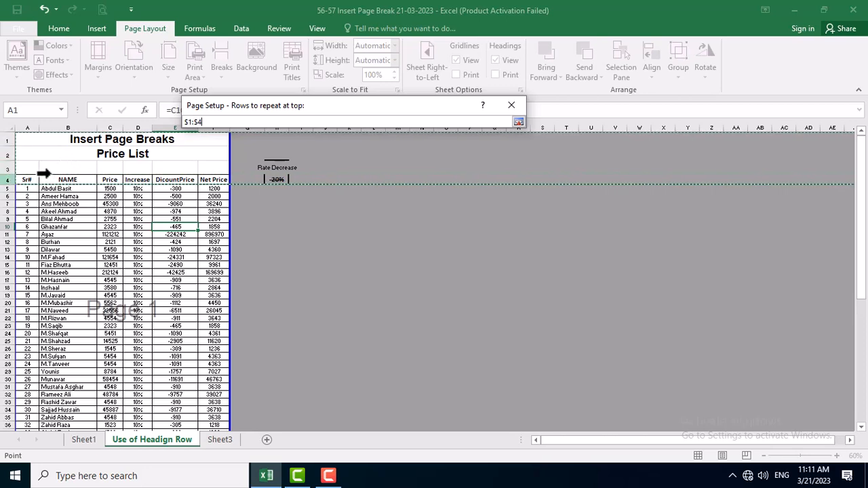
pyautogui.click(518, 122)
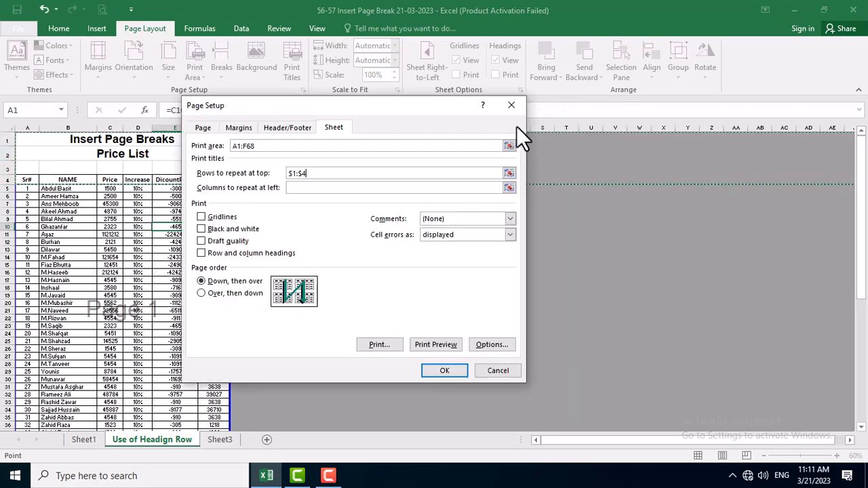
pyautogui.click(440, 372)
pyautogui.click(278, 271)
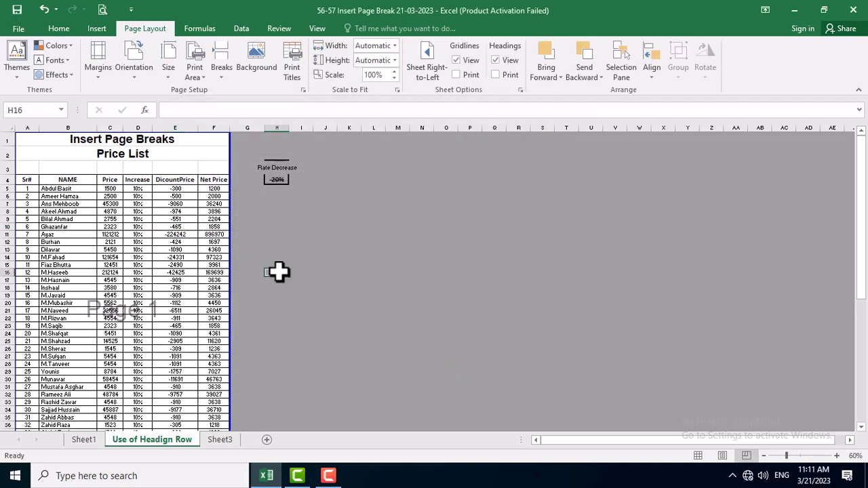
# Check the column headings on page 2 of the print preview and return to the sheet.
pyautogui.click(102, 9)
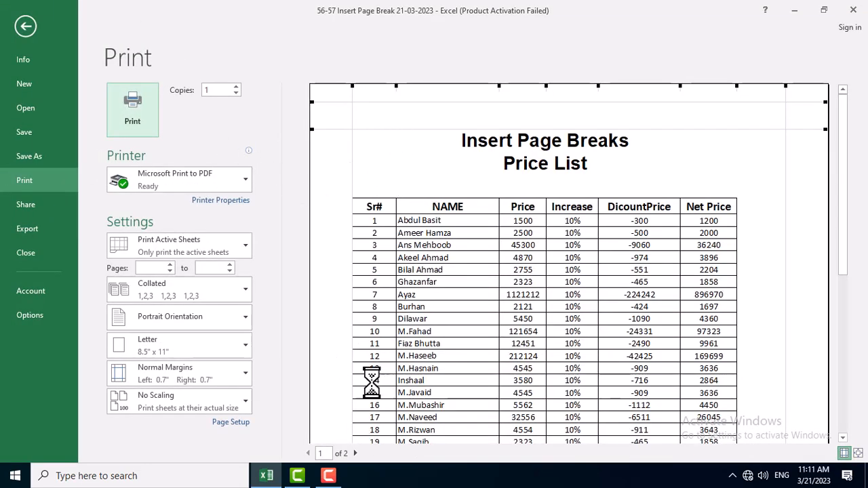
pyautogui.scroll(-1, 366, 380)
pyautogui.click(356, 454)
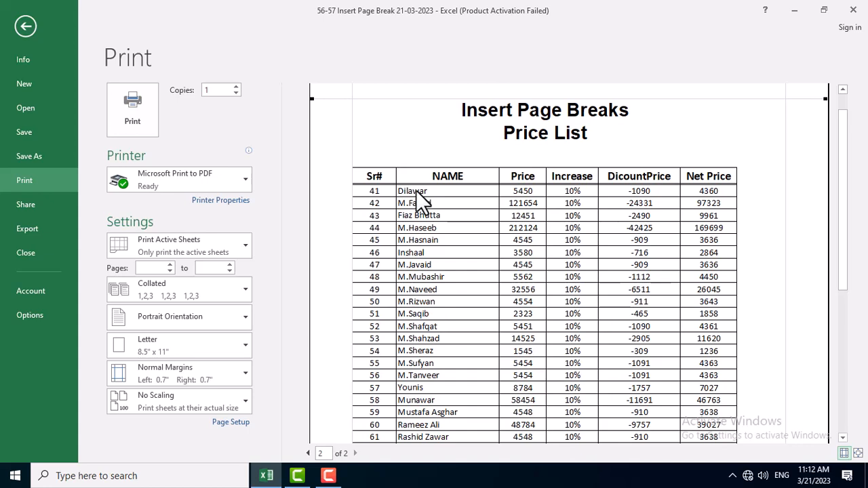
pyautogui.press('Escape')
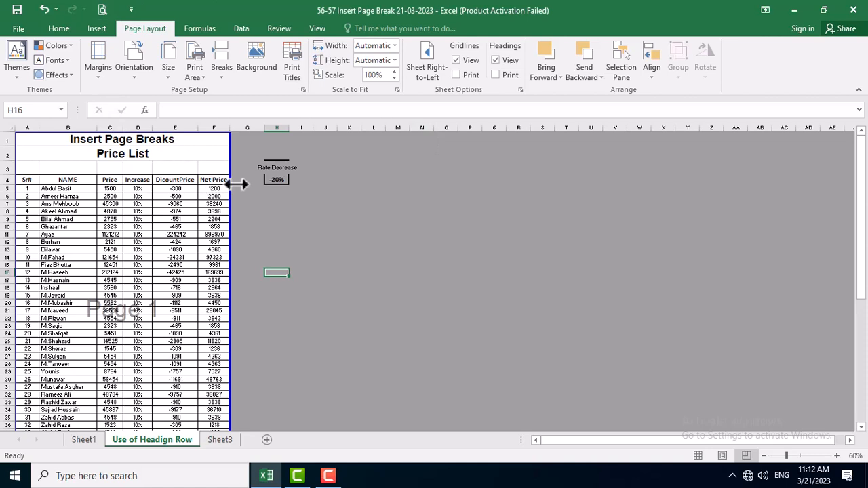
# Extend the print area through column L and compare the page breaks in Normal view and Page Break Preview.
pyautogui.click(281, 188)
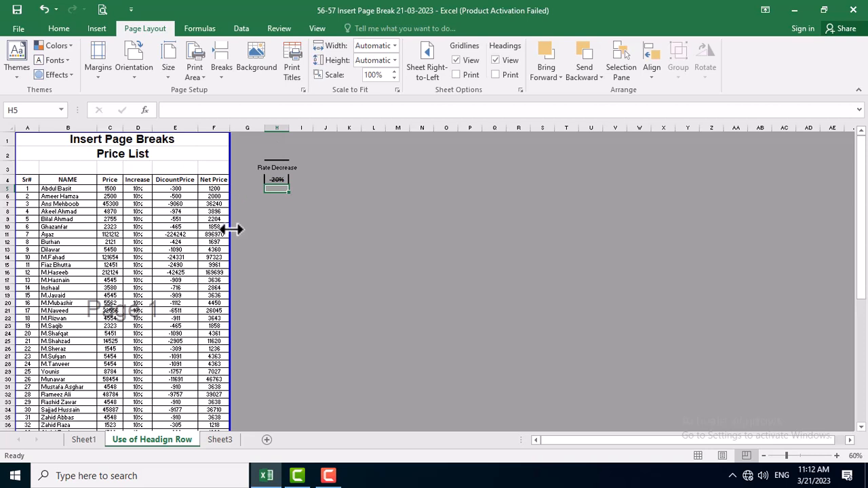
pyautogui.moveTo(230, 228); pyautogui.dragTo(394, 237)
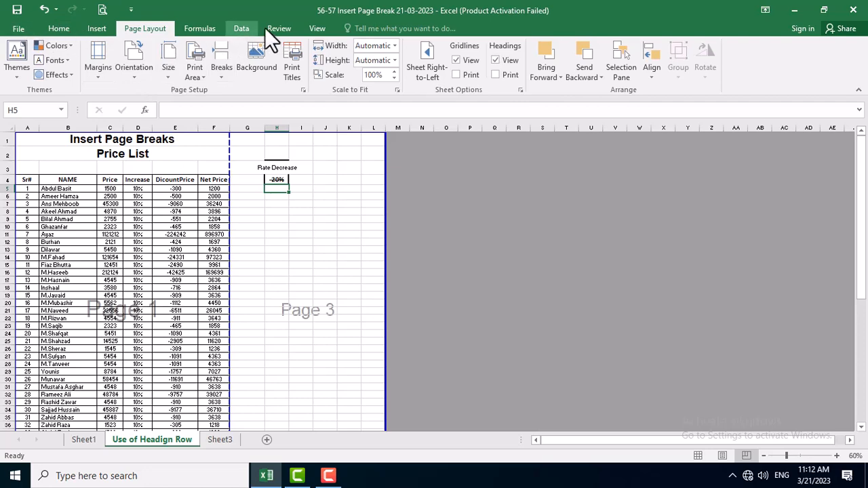
pyautogui.click(316, 29)
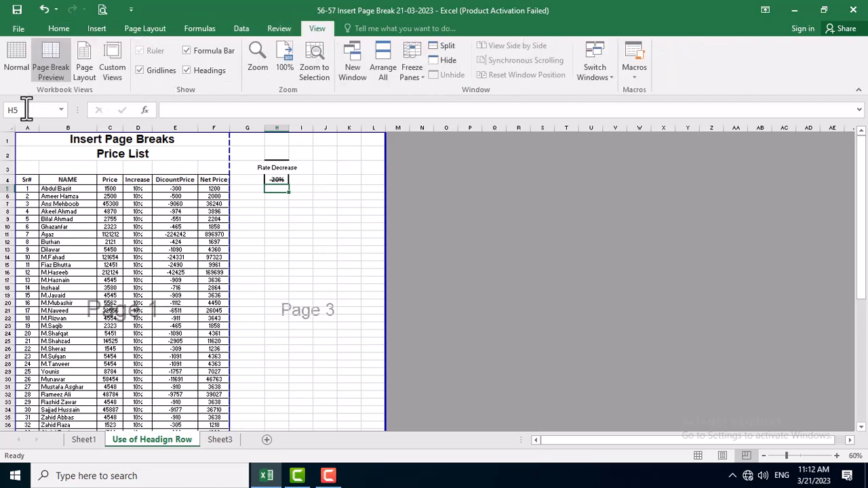
pyautogui.click(16, 70)
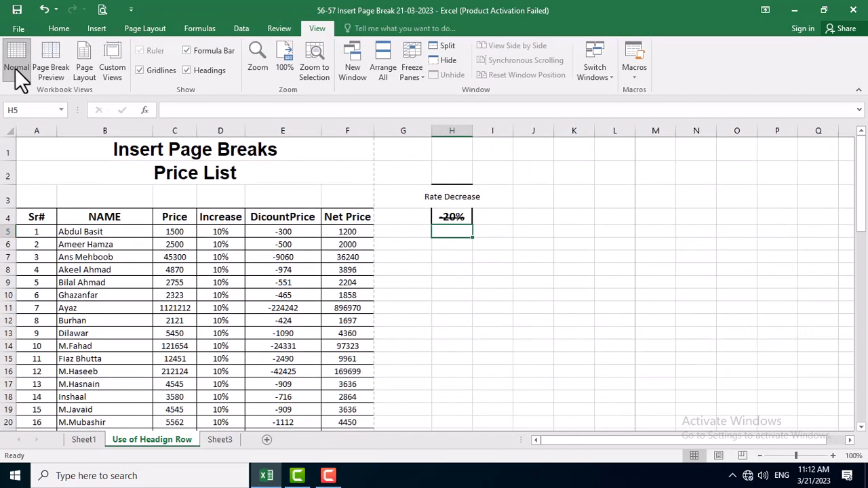
pyautogui.click(61, 68)
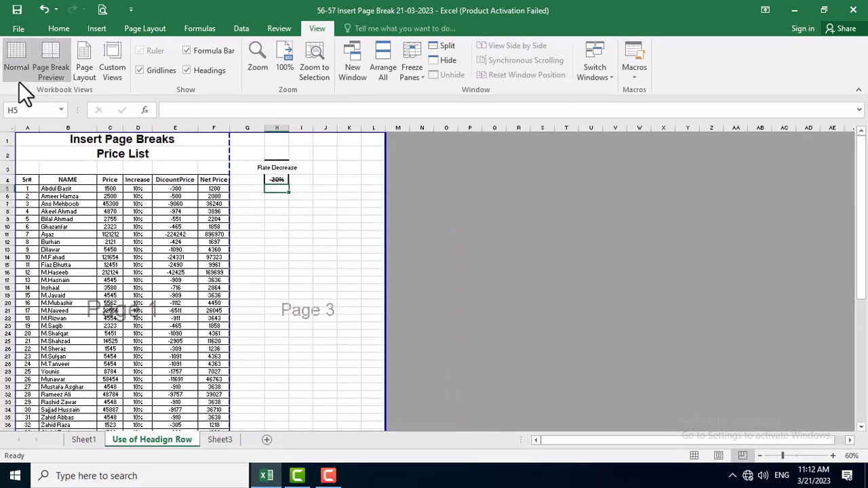
pyautogui.scroll(-5, 266, 235)
pyautogui.scroll(-3, 267, 235)
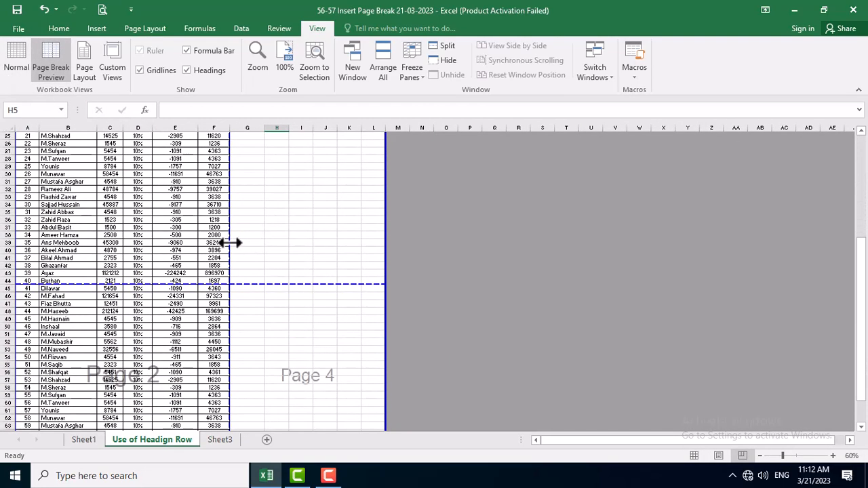
pyautogui.scroll(3, 181, 259)
pyautogui.scroll(1, 180, 259)
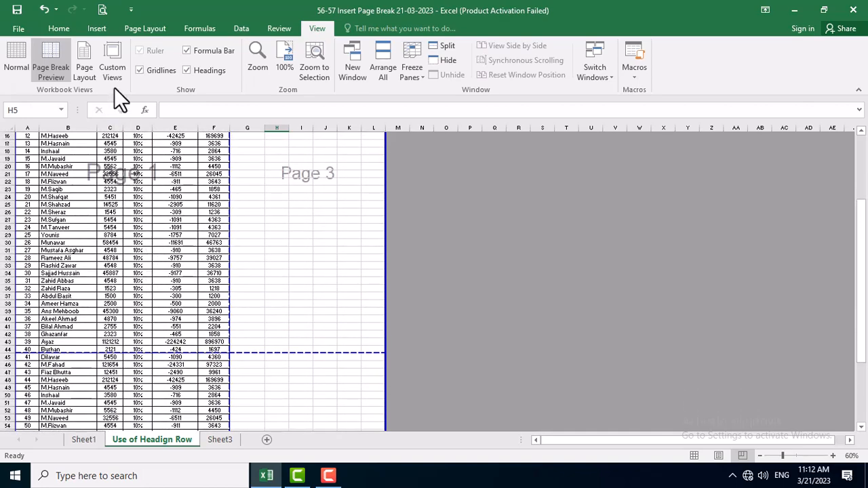
# Show the sheet in Page Layout view, look through its pages, and open and close the Custom Views dialog.
pyautogui.click(82, 58)
pyautogui.scroll(-6, 614, 246)
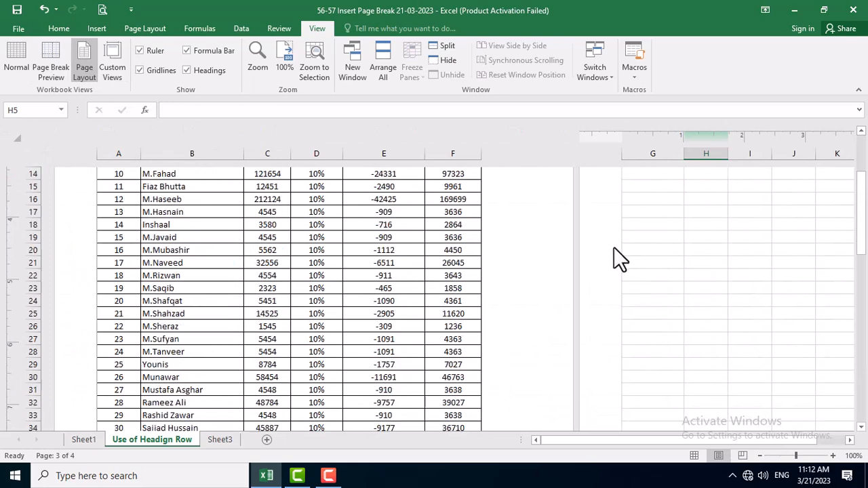
pyautogui.scroll(-6, 547, 291)
pyautogui.scroll(7, 552, 292)
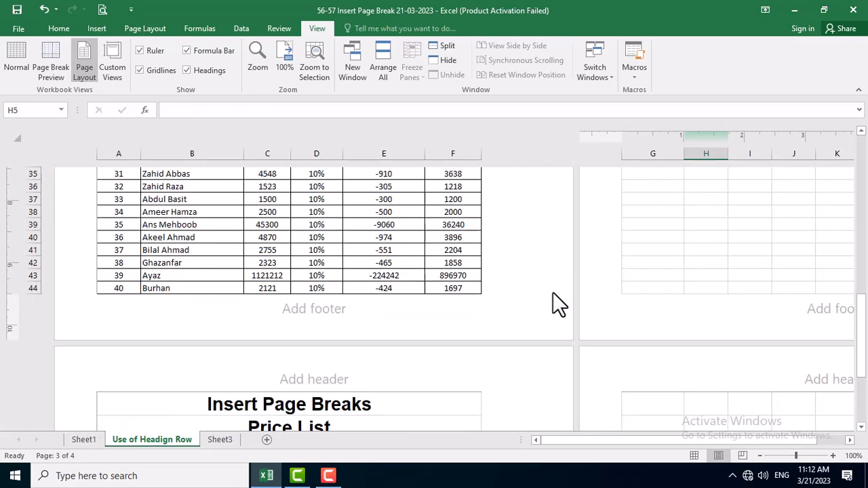
pyautogui.click(108, 66)
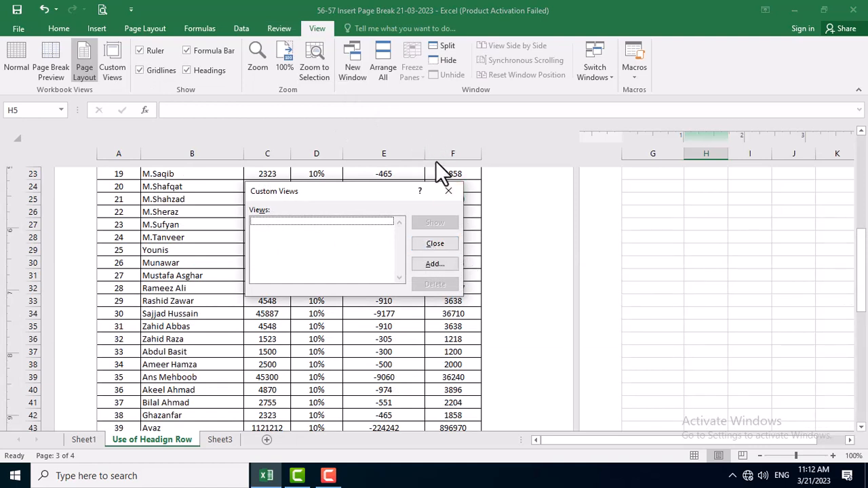
pyautogui.click(452, 243)
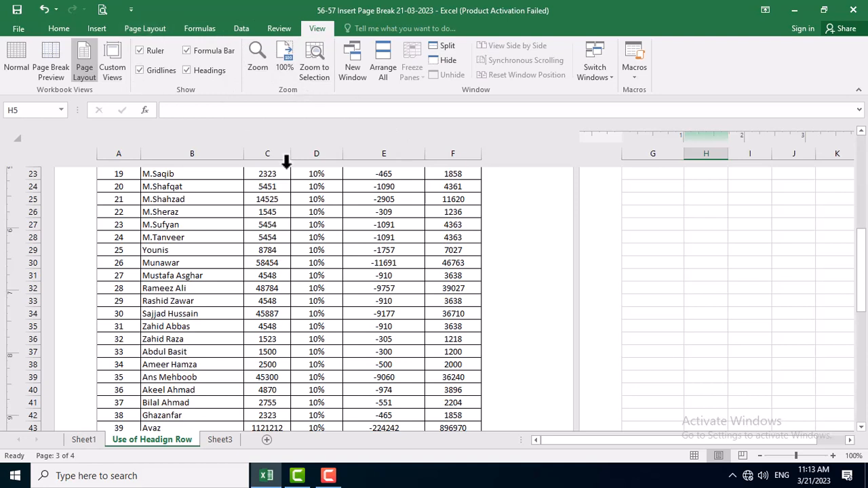
pyautogui.click(328, 475)
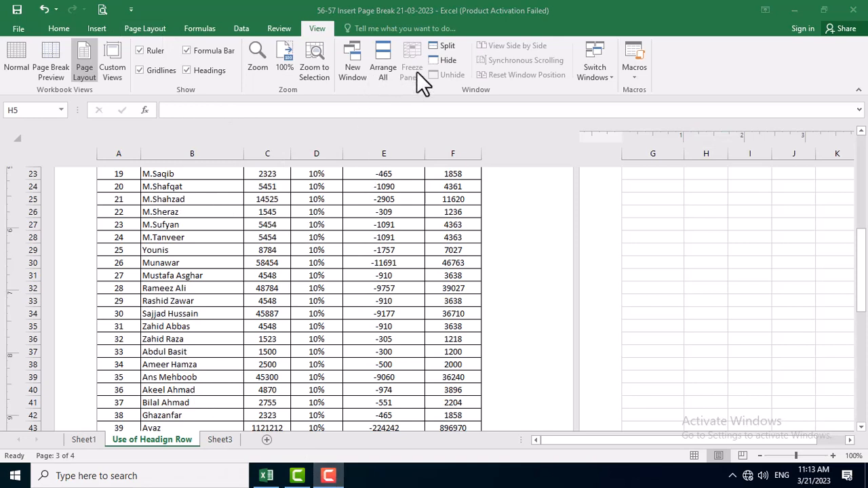